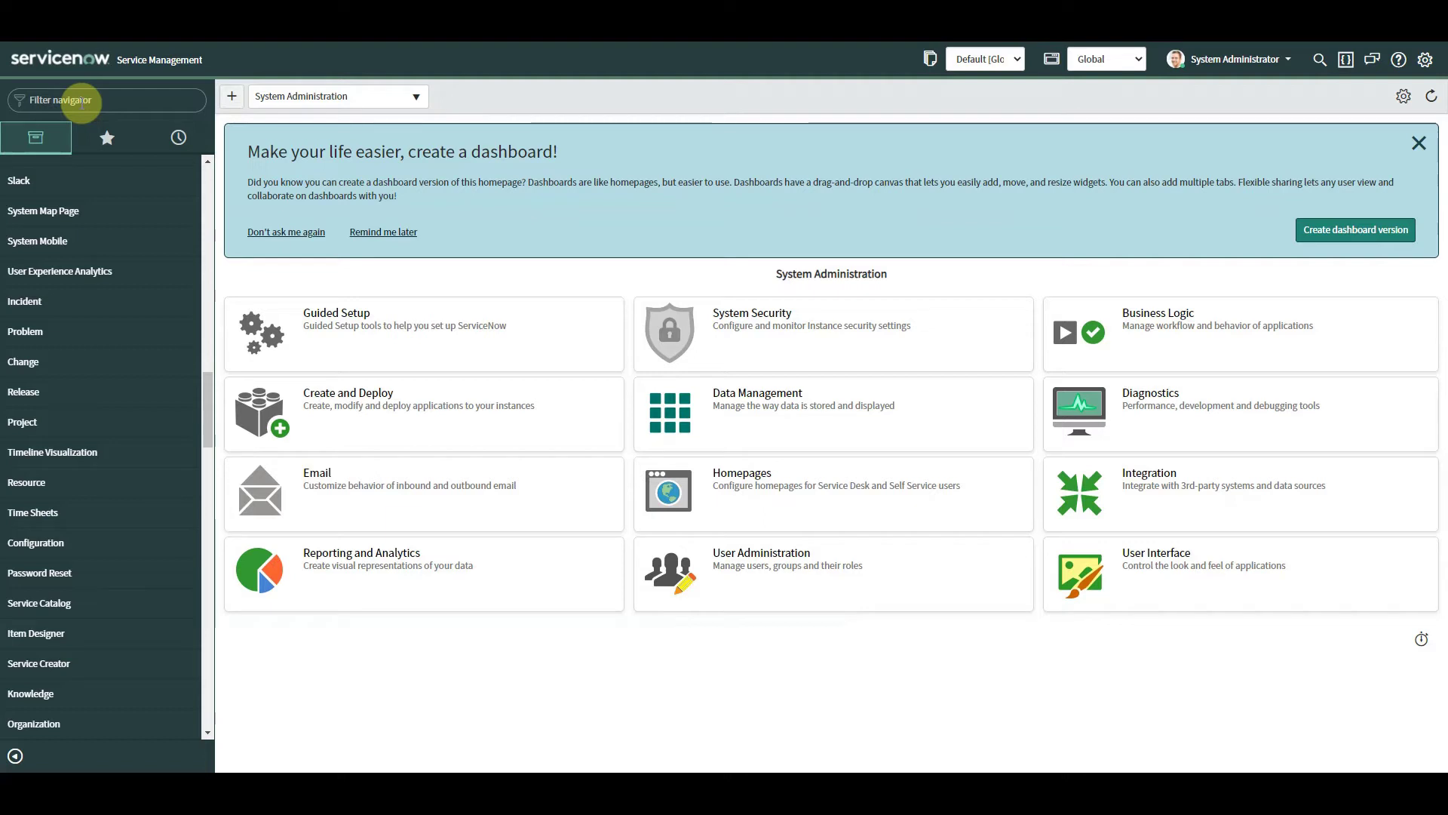
- Search the navigator for "notifications" and start a new notification record
{"action": "left_click", "coordinate": [81, 103]}
{"action": "type", "text": "notificaiton"}
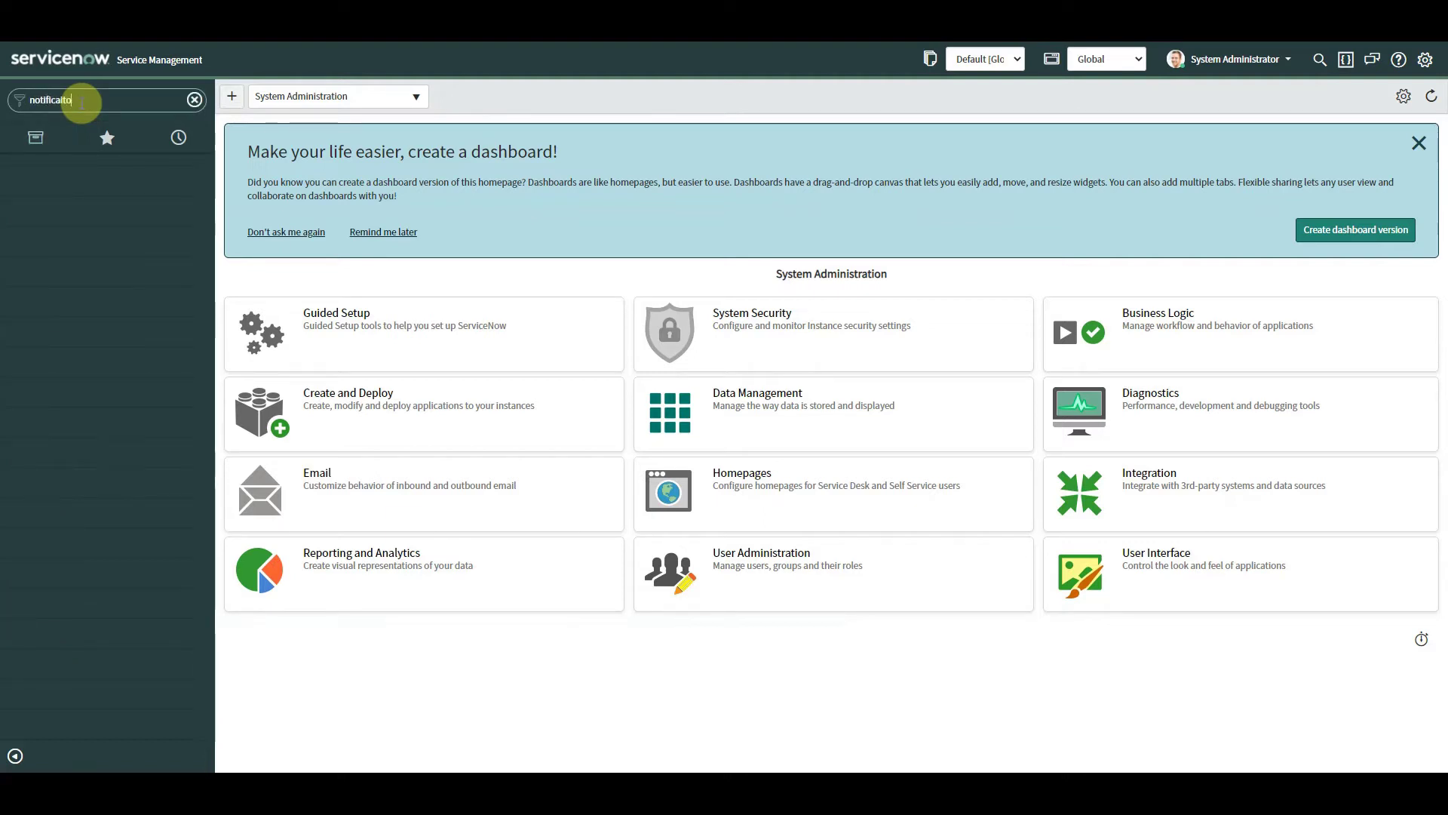
{"action": "key", "text": "BackSpace"}
{"action": "key", "text": "BackSpace"}
{"action": "key", "text": "BackSpace"}
{"action": "key", "text": "BackSpace"}
{"action": "type", "text": "tions"}
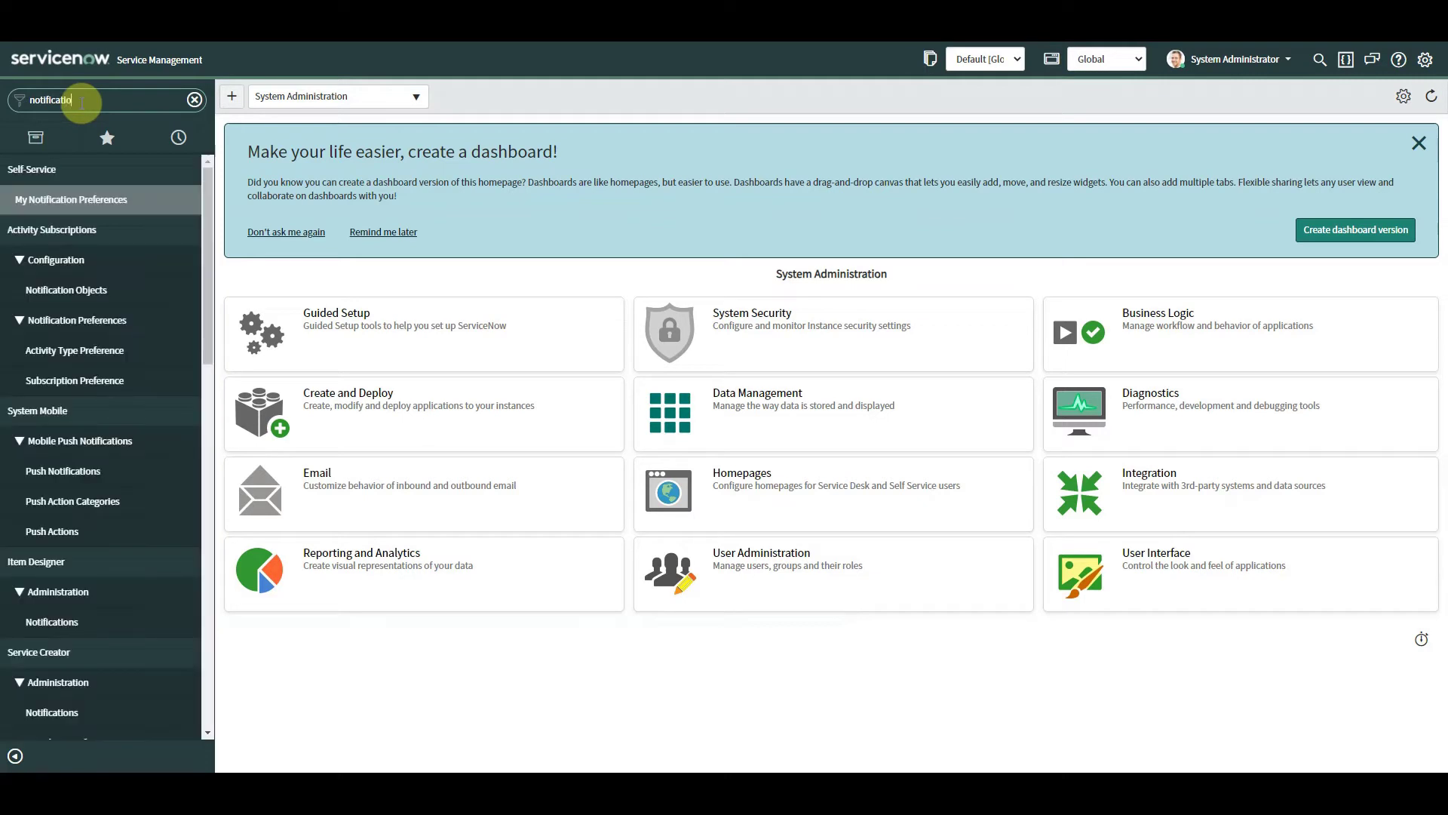
{"action": "left_click", "coordinate": [51, 386]}
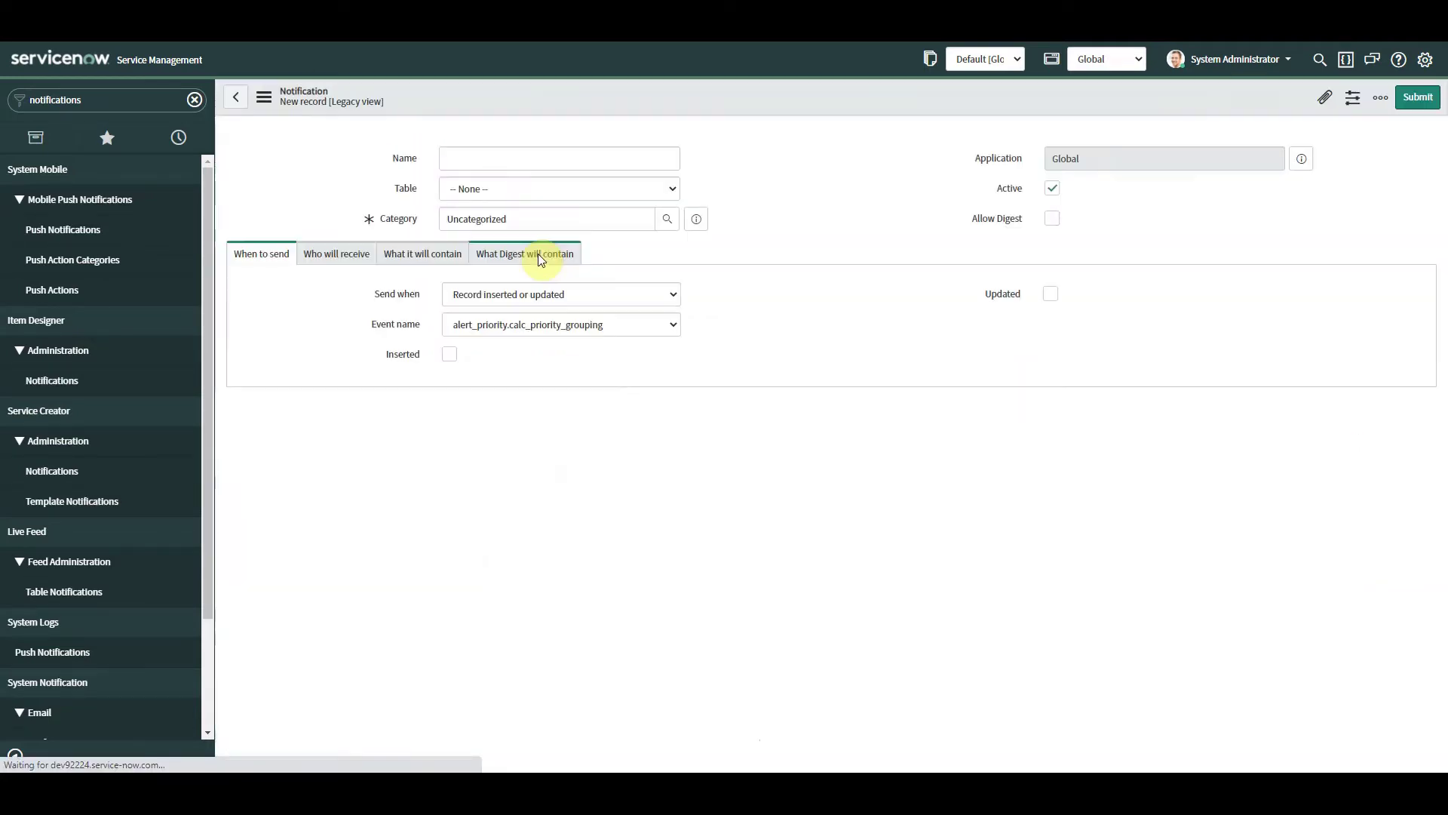
- Name the notification "Approval Reminders" and assign it the Approval [sysapproval_approver] table and the Approval category
{"action": "type", "text": "appro"}
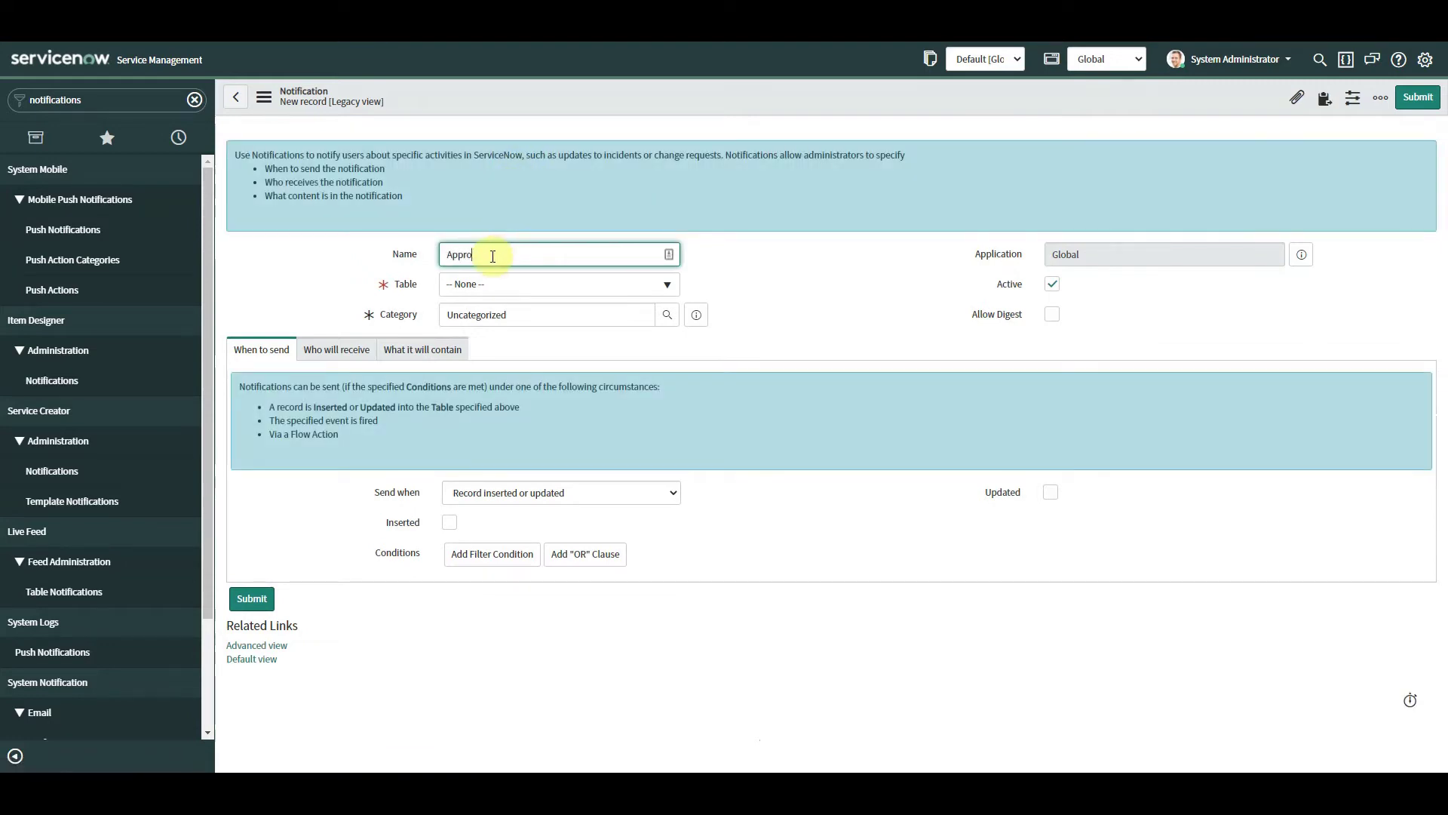
{"action": "type", "text": "val Reminders"}
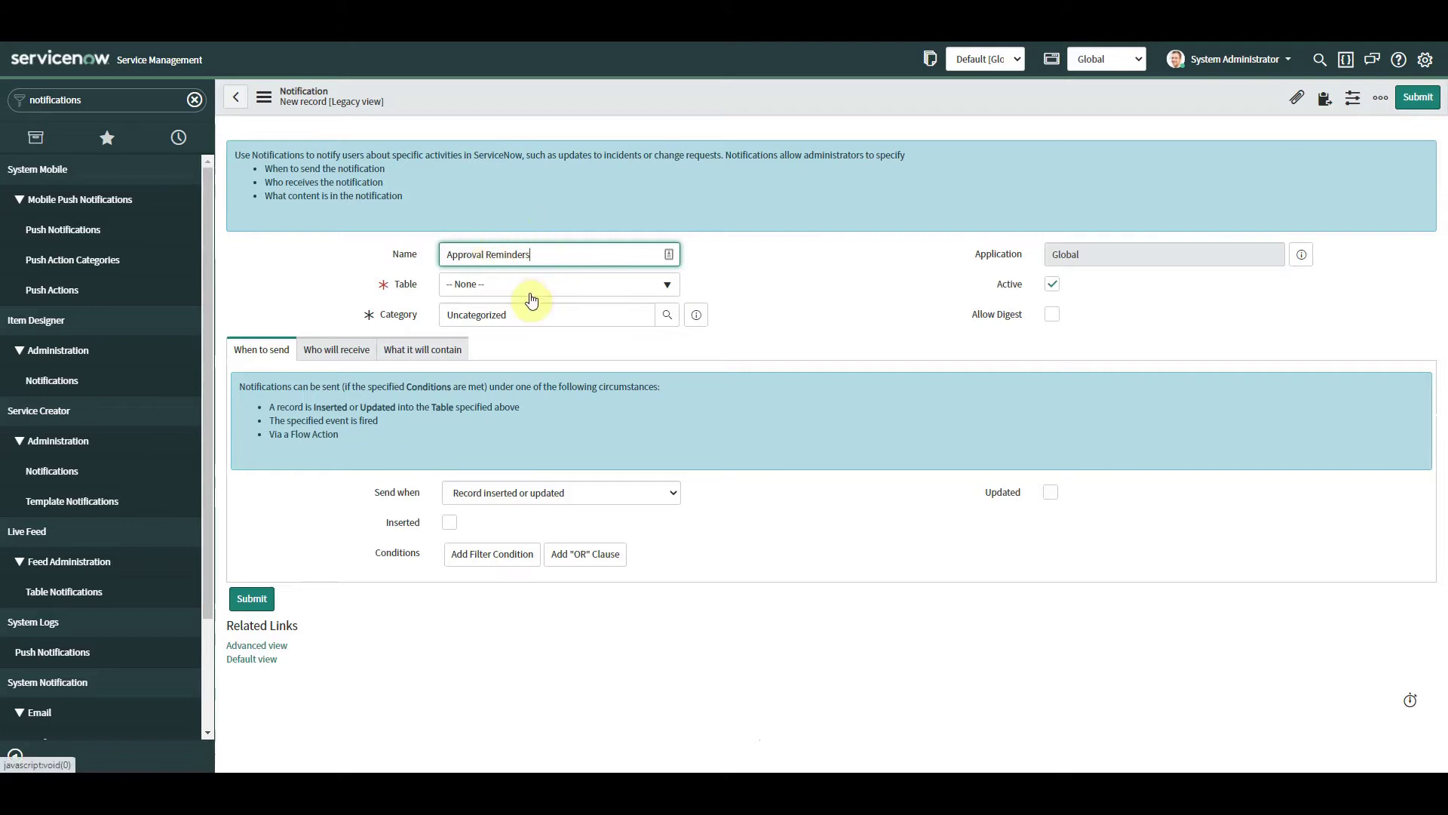
{"action": "left_click", "coordinate": [555, 296]}
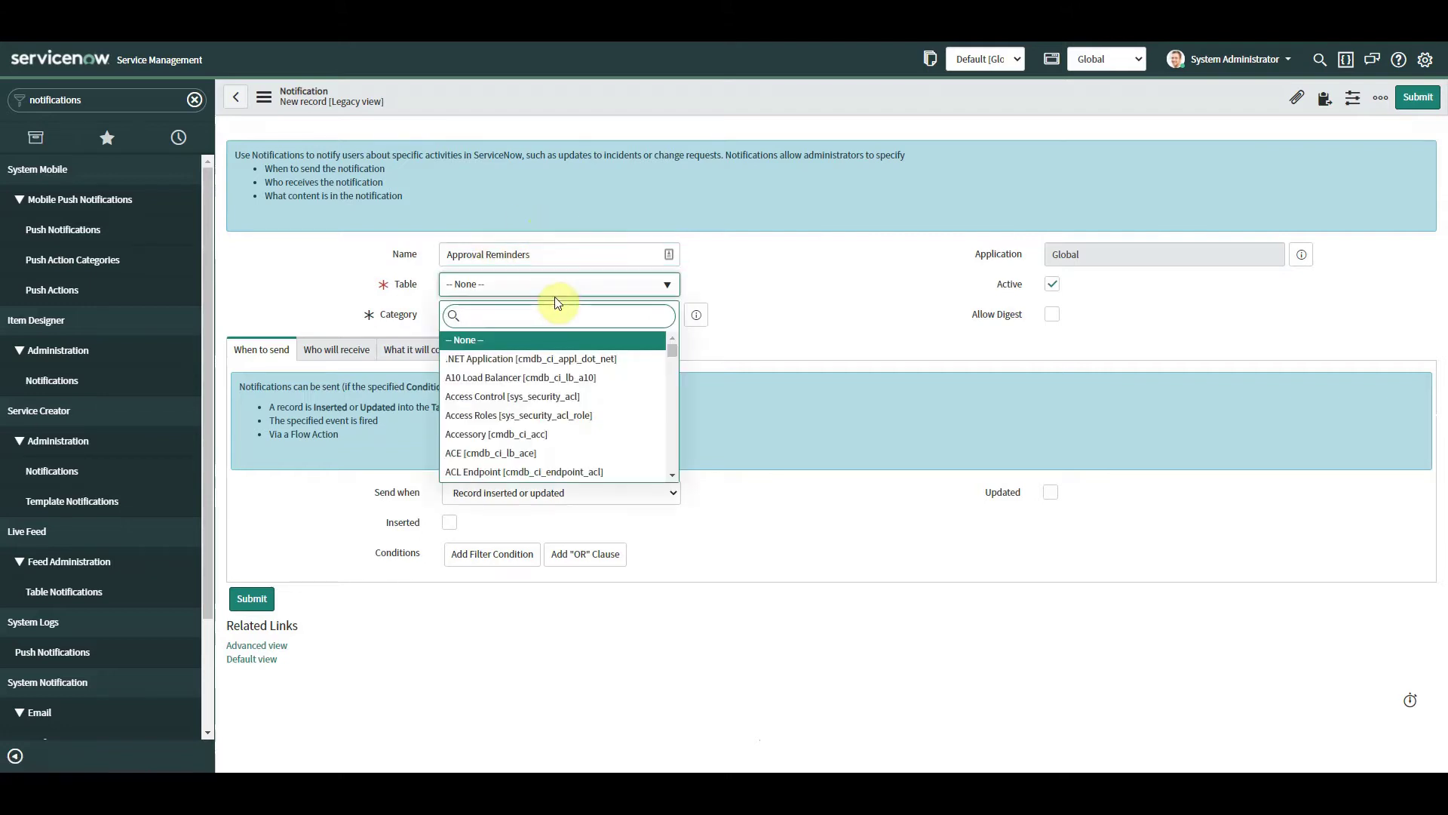
{"action": "type", "text": "approval"}
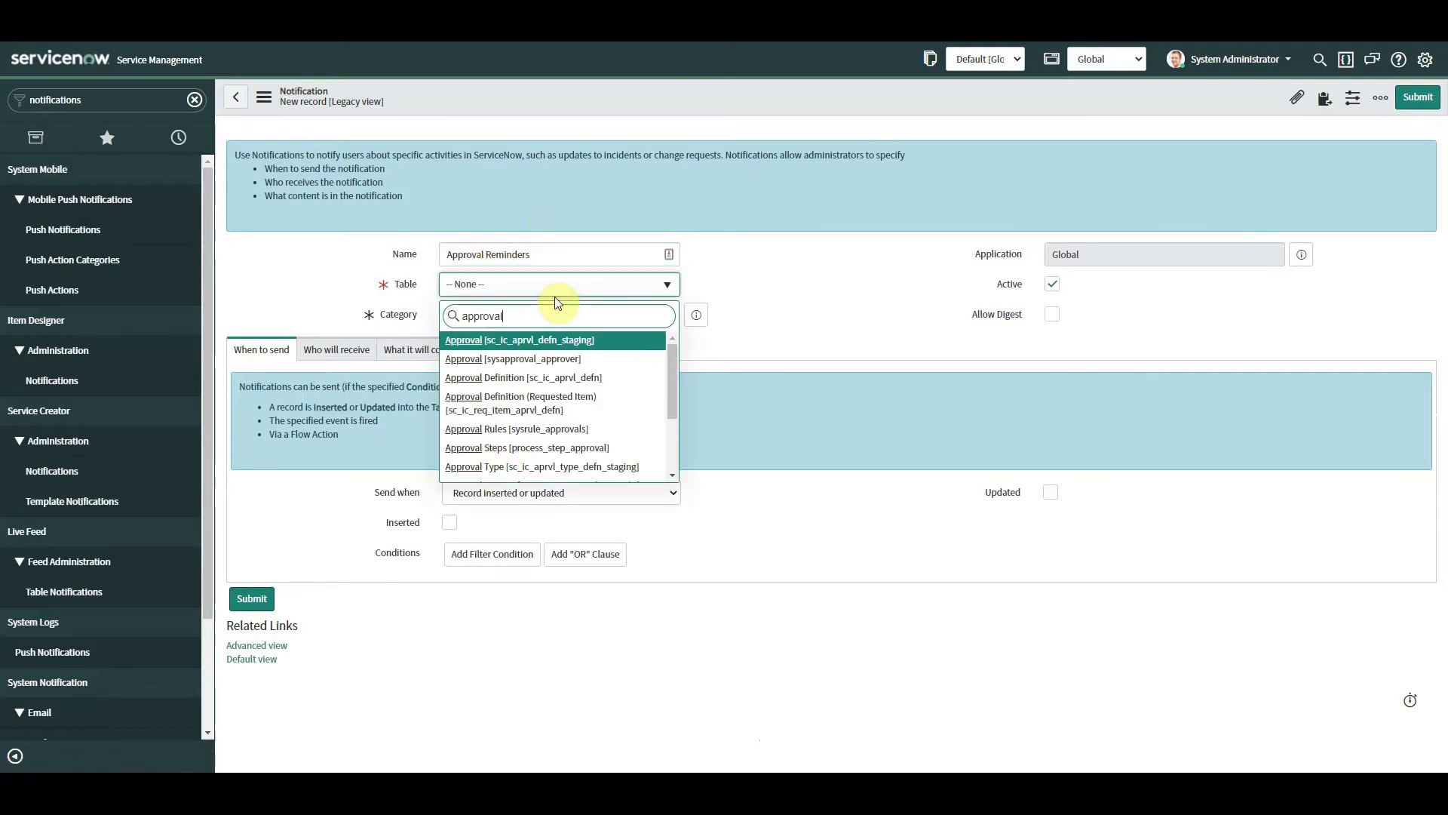
{"action": "left_click", "coordinate": [558, 360]}
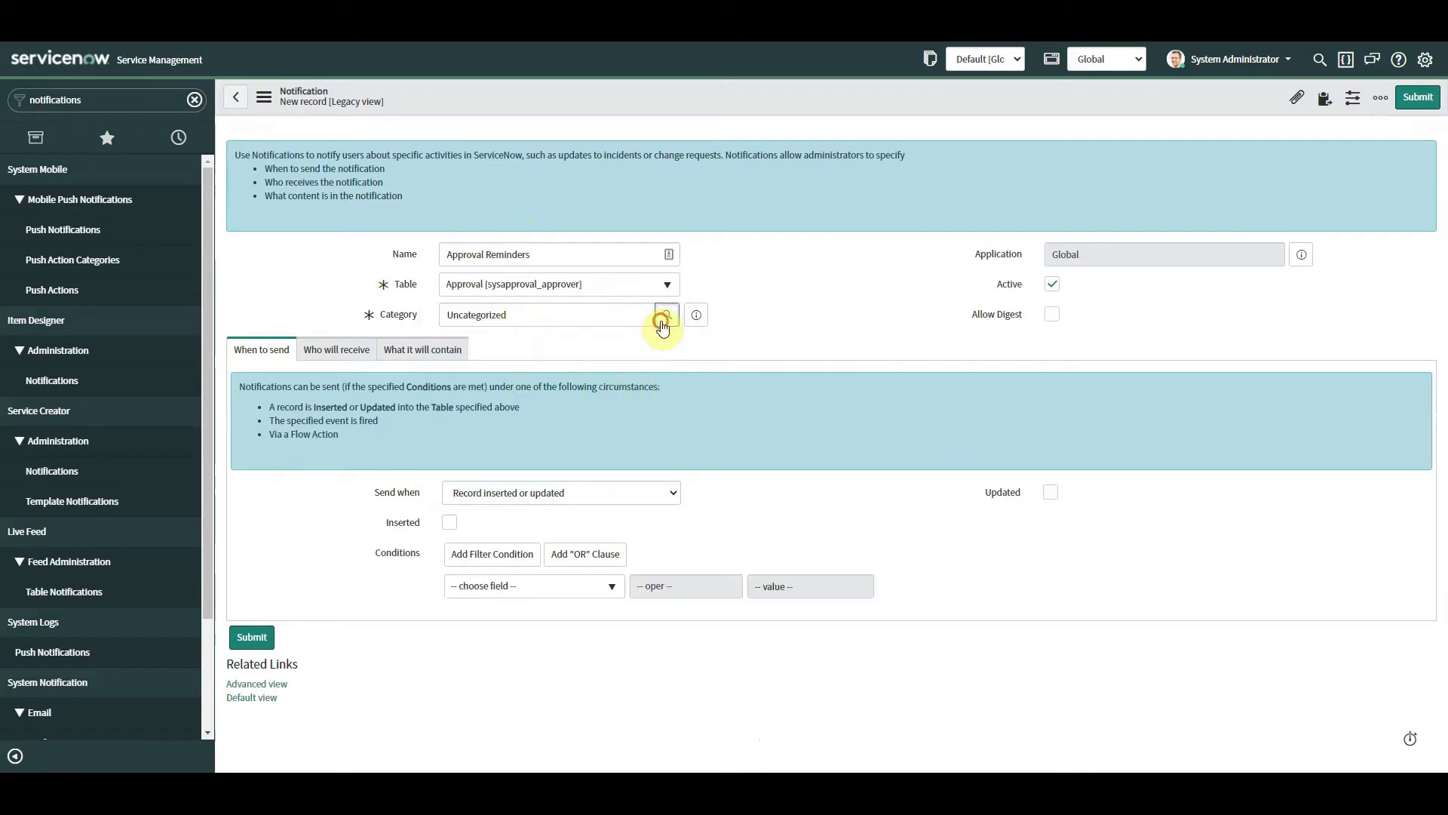
{"action": "left_click", "coordinate": [667, 314]}
{"action": "left_click", "coordinate": [139, 527]}
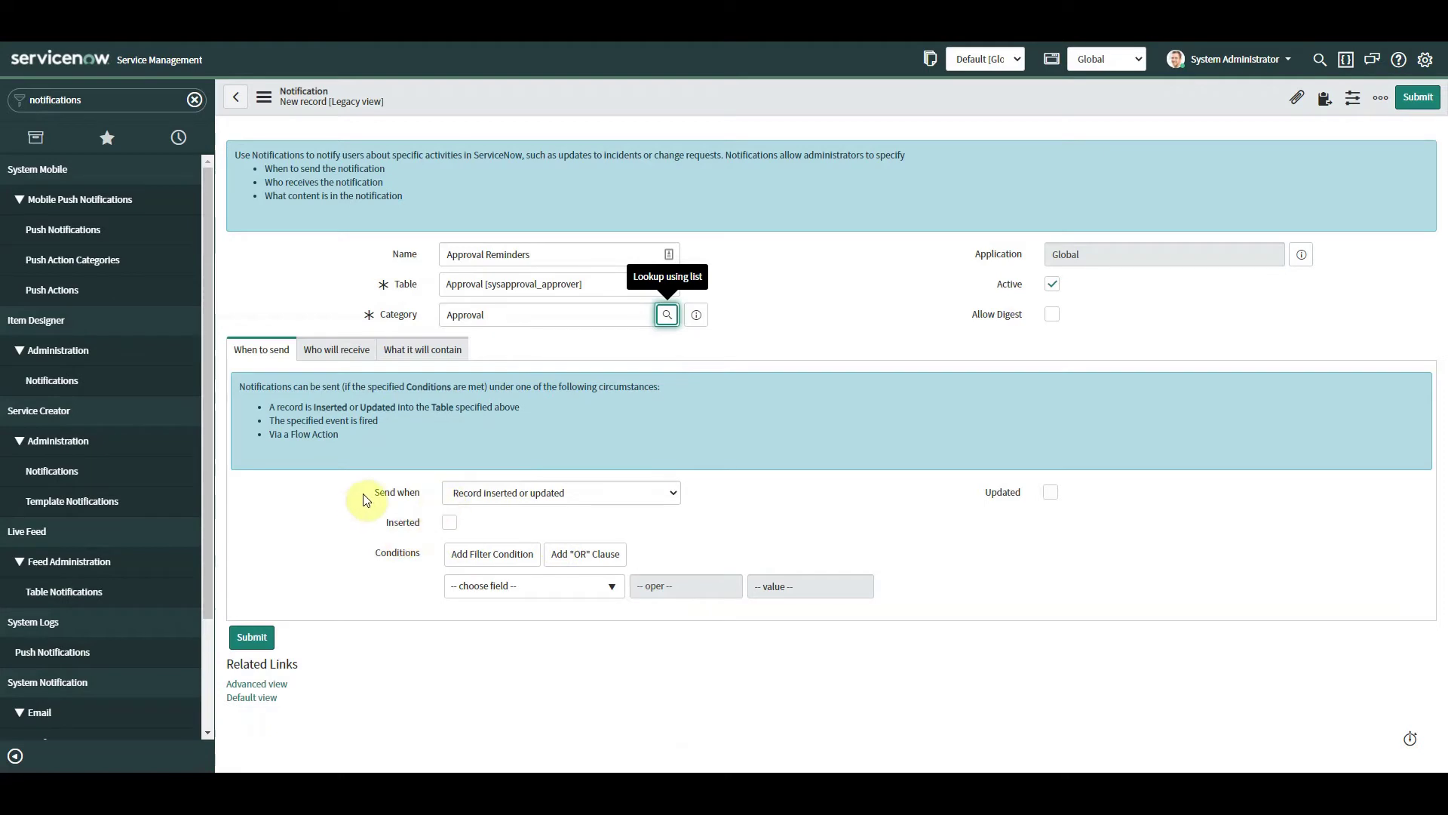
- Set the notification's recipients to the Approver field of the approval record
{"action": "left_click_drag", "start_coordinate": [365, 493], "coordinate": [411, 494]}
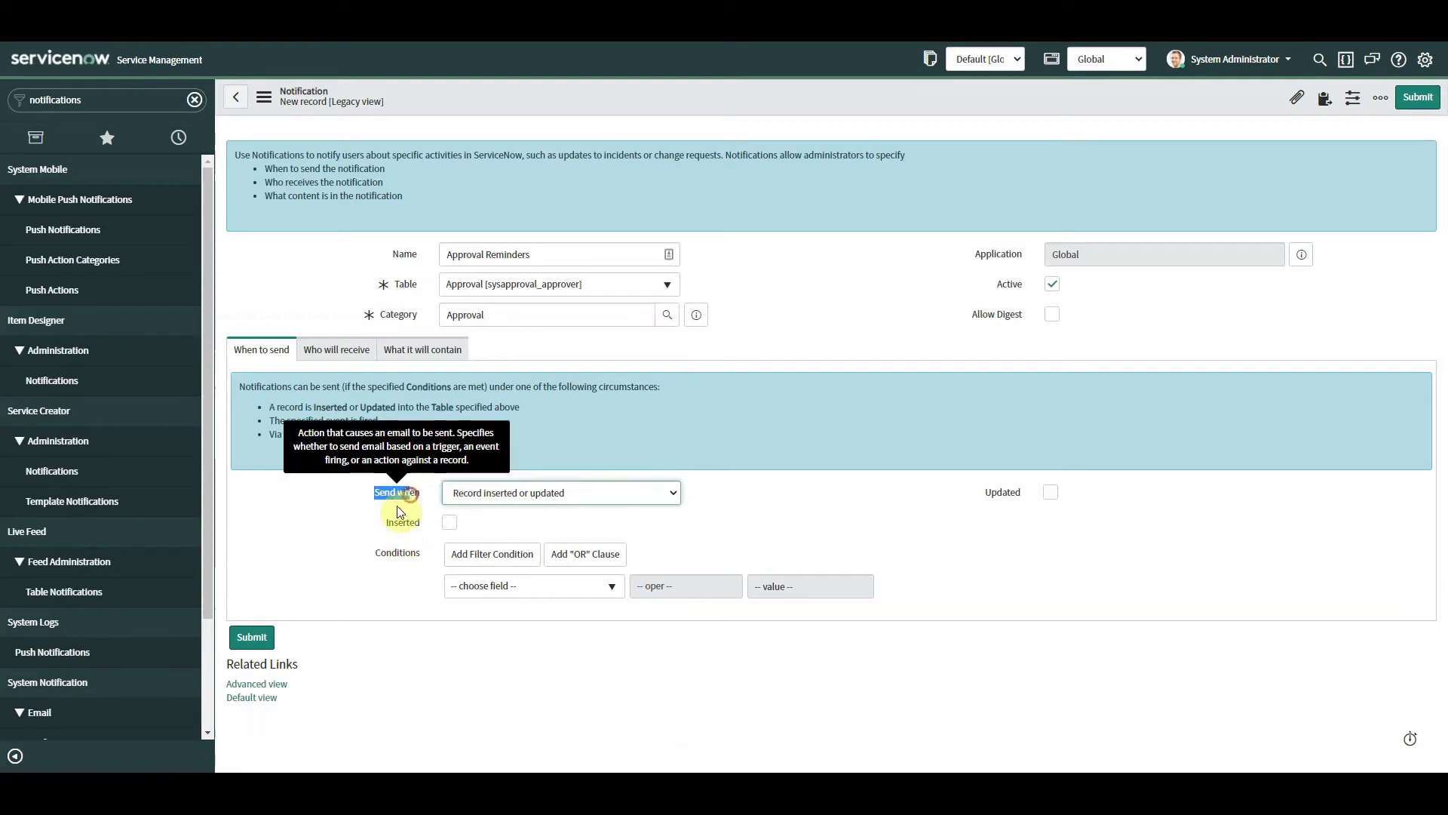
{"action": "left_click", "coordinate": [337, 351]}
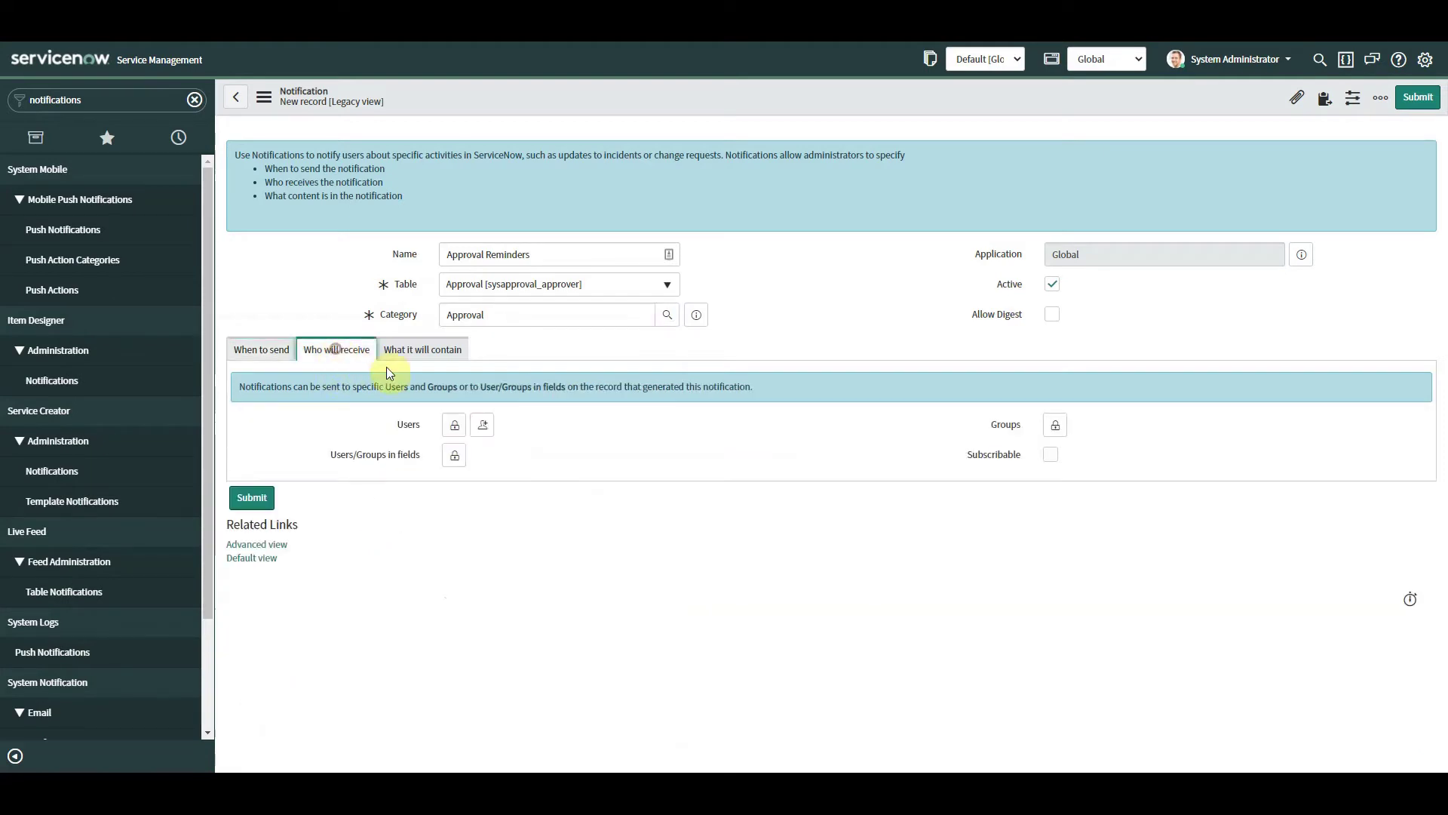
{"action": "left_click", "coordinate": [455, 455]}
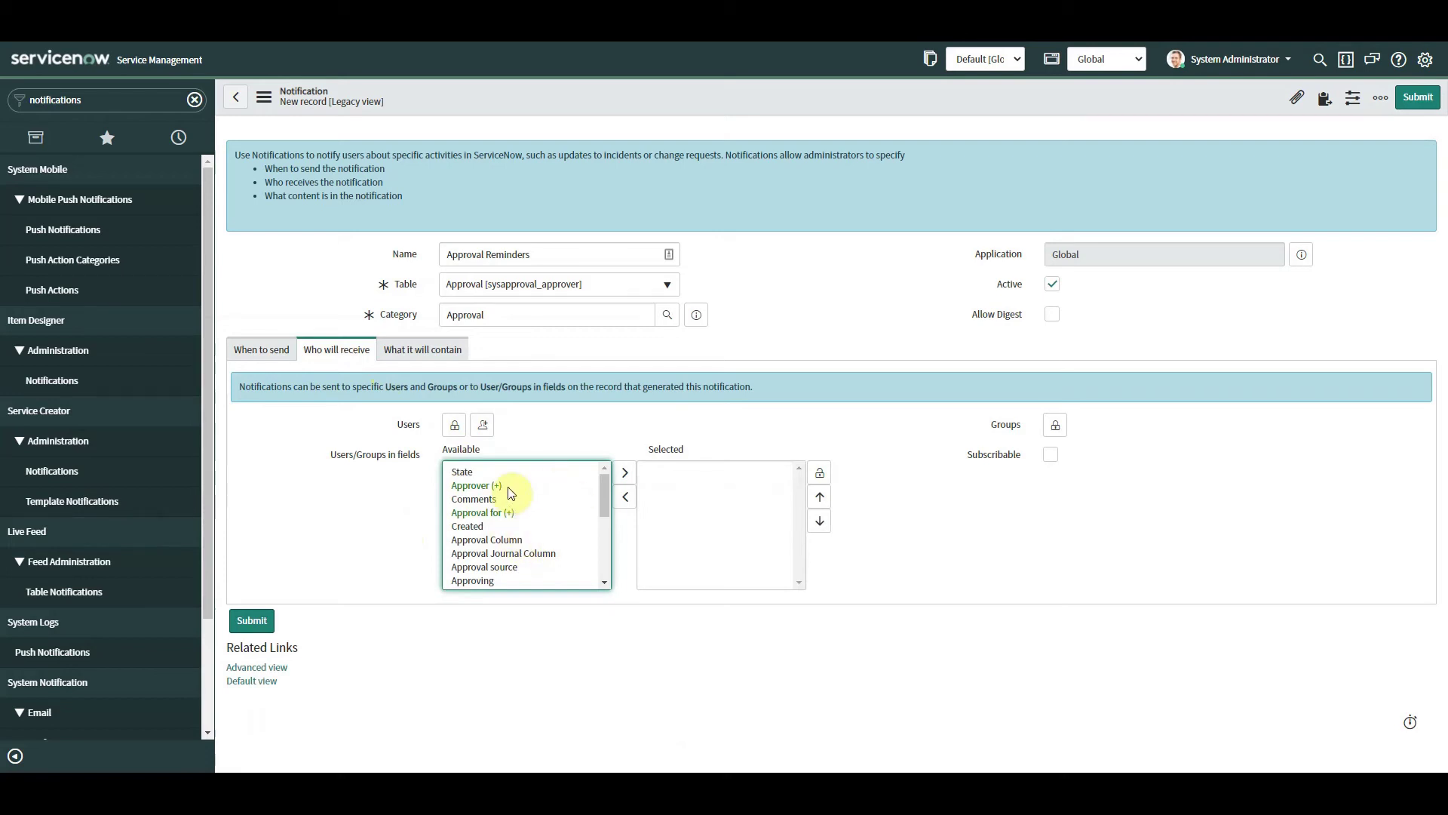
{"action": "left_click", "coordinate": [483, 486]}
{"action": "left_click", "coordinate": [625, 473]}
{"action": "left_click", "coordinate": [820, 472]}
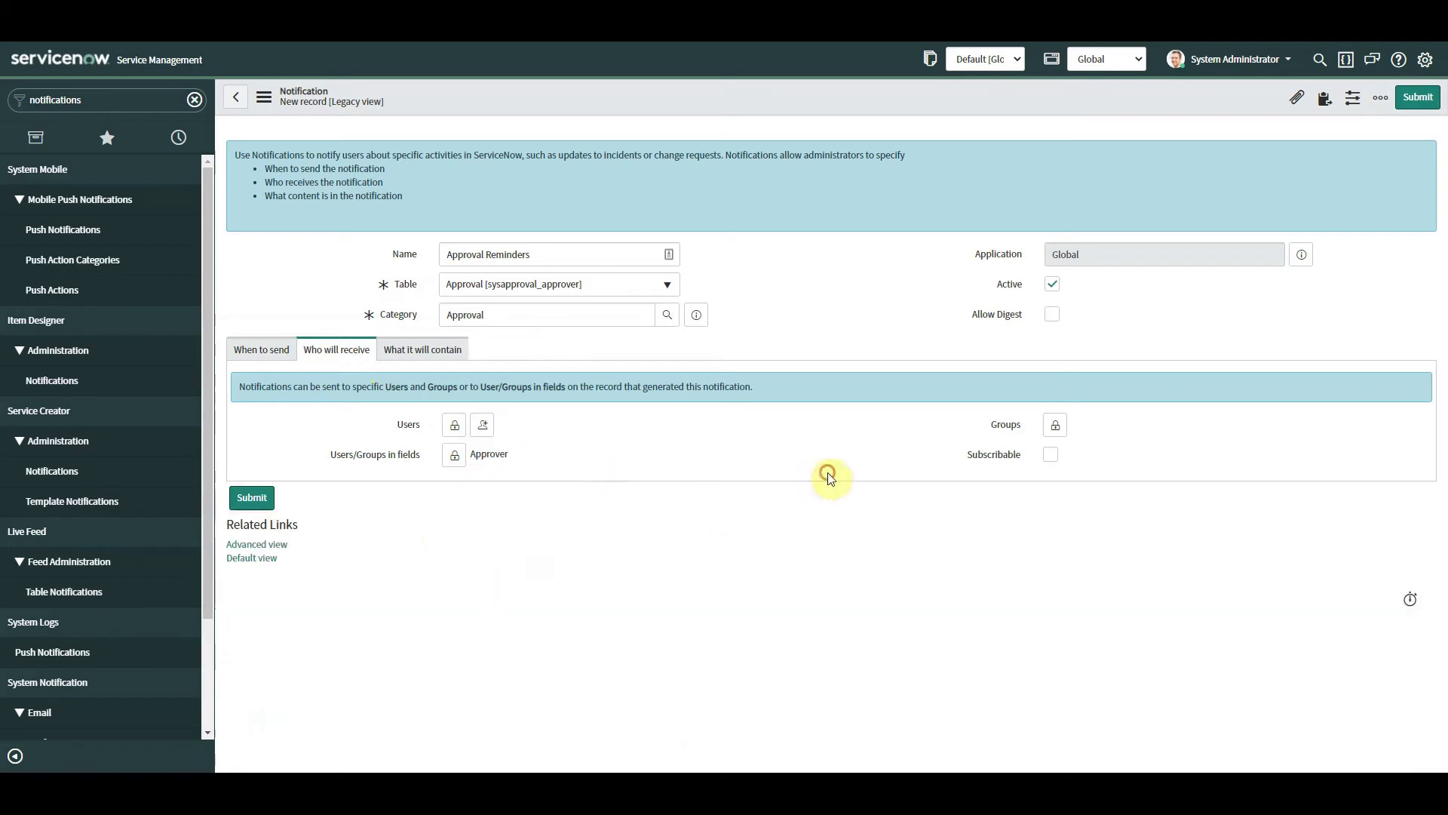
- Give the notification the subject "URGENT: Approval Reminder" and the message "This is an approval reminder"
{"action": "left_click", "coordinate": [413, 349]}
{"action": "left_click", "coordinate": [526, 456]}
{"action": "type", "text": "U"}
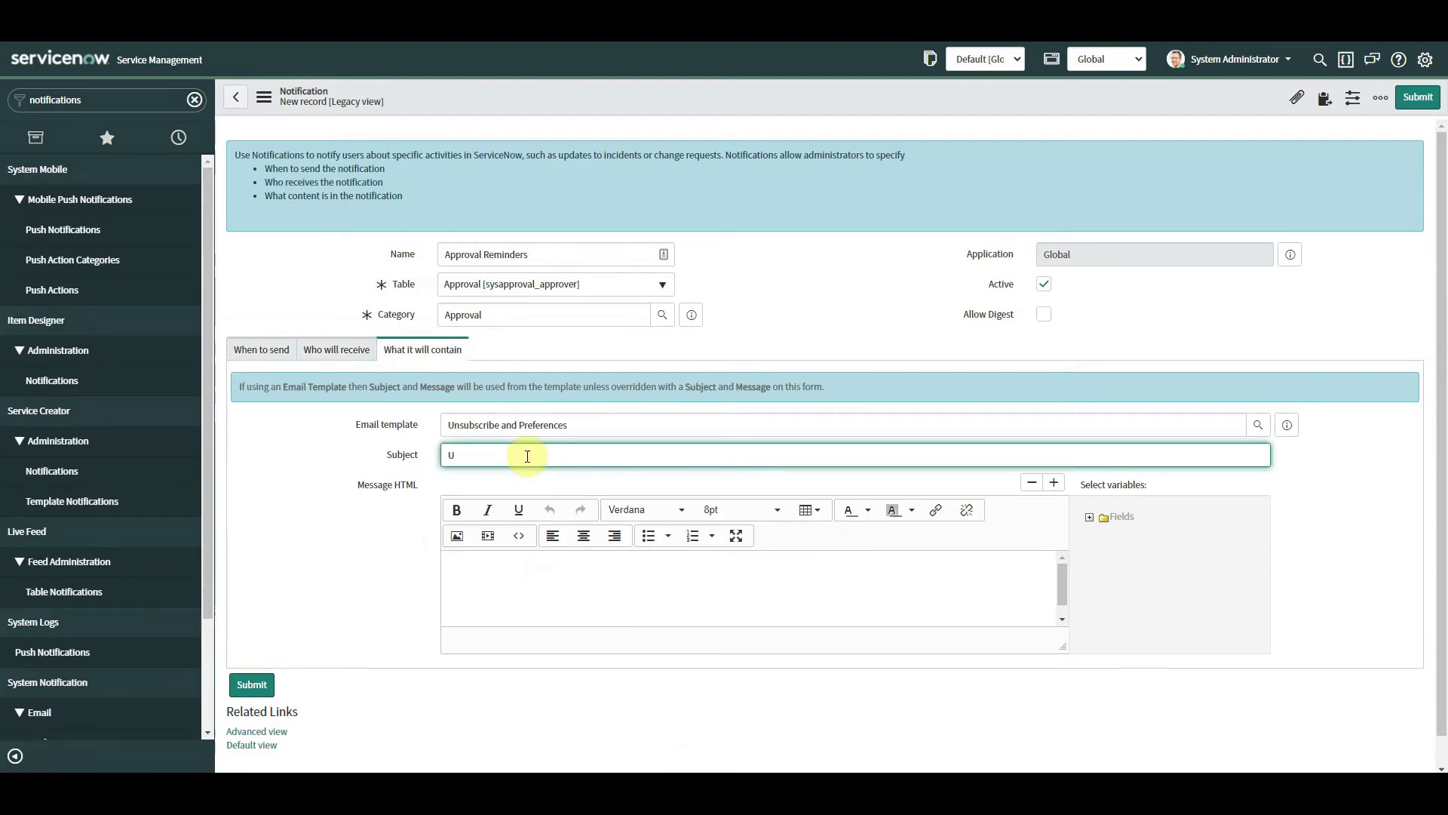
{"action": "type", "text": "RGENT: Approval Remin"}
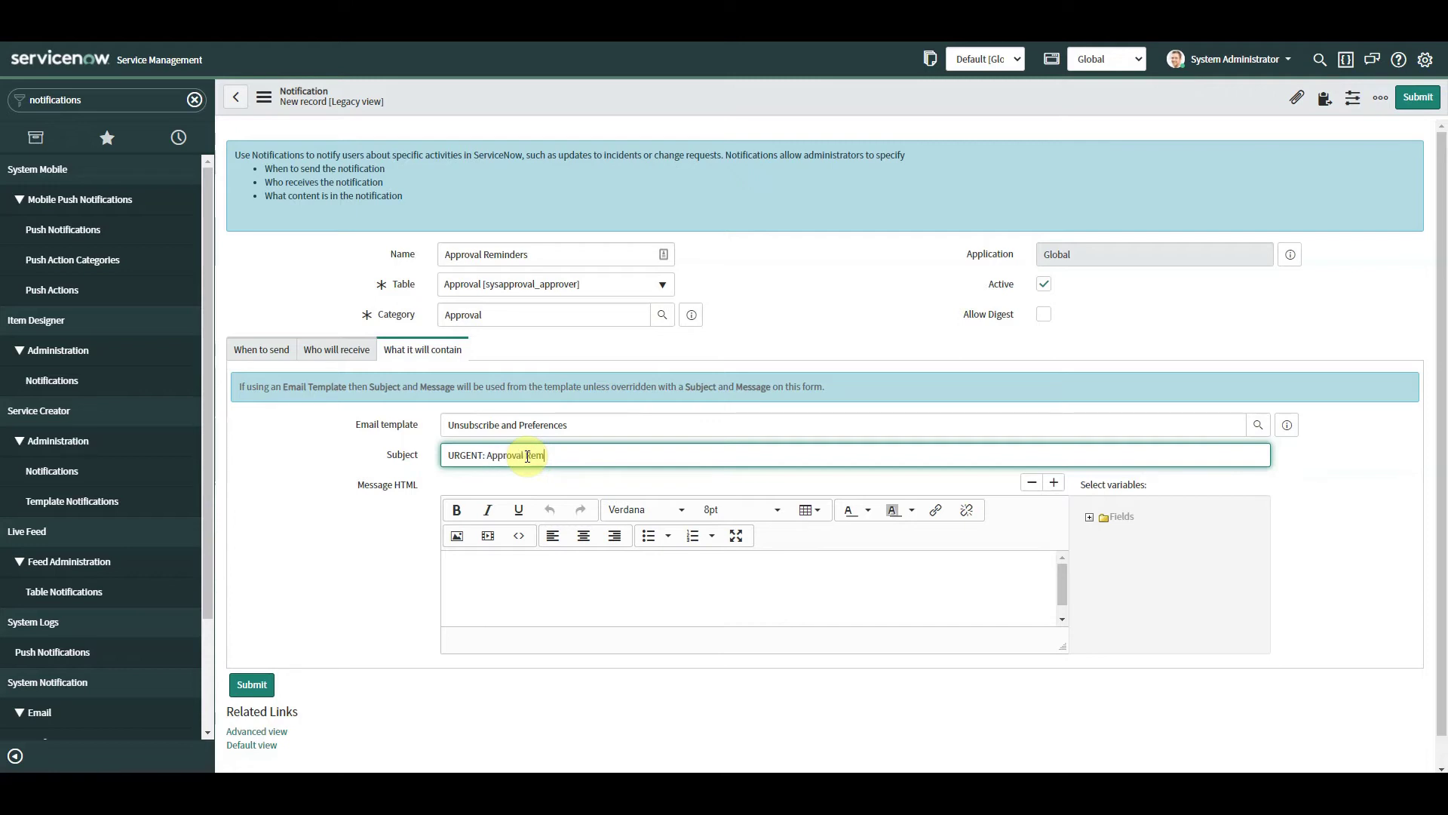
{"action": "type", "text": "der"}
{"action": "key", "text": "Tab"}
{"action": "type", "text": "Th"}
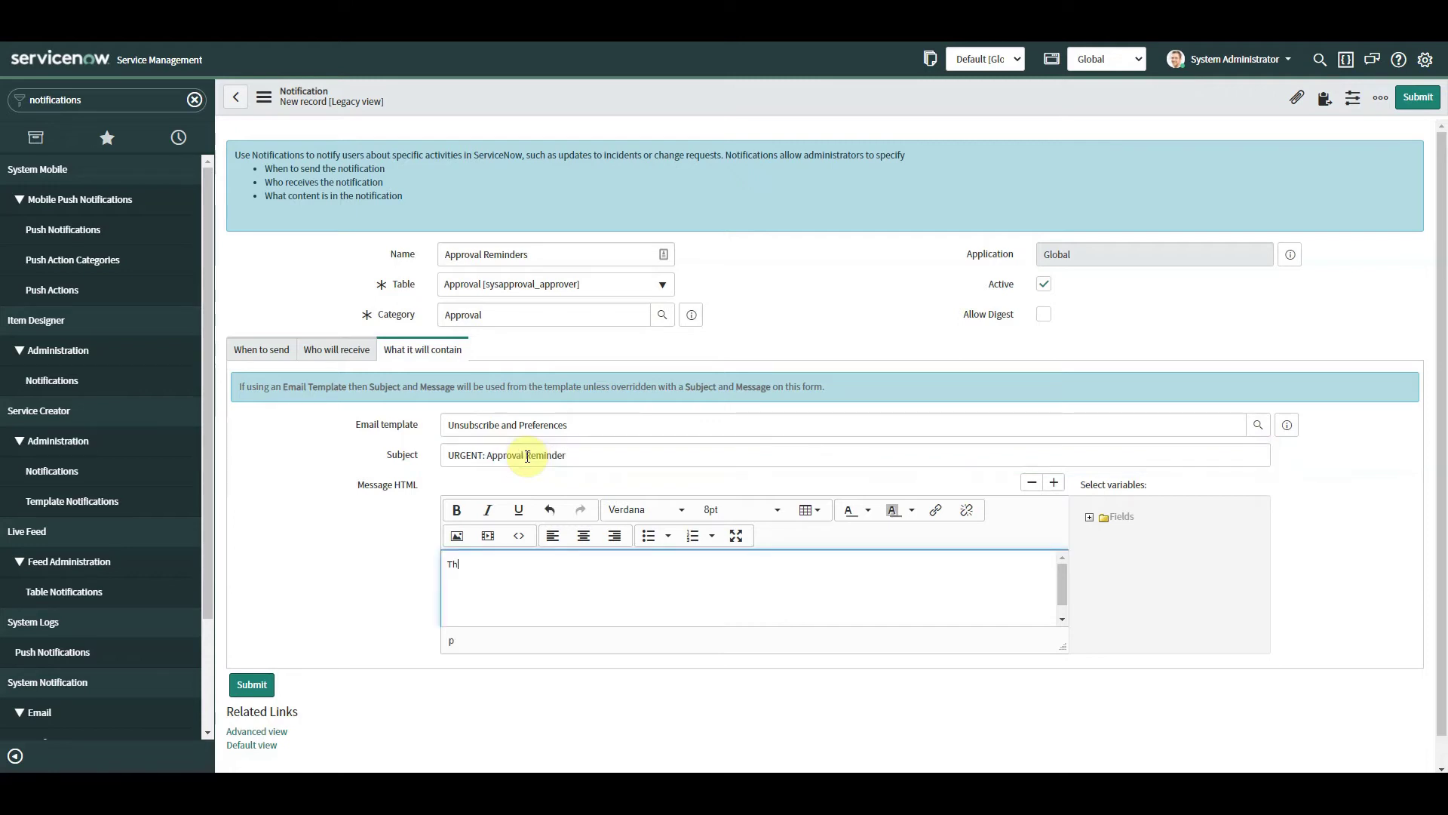
{"action": "type", "text": "is is an approval reminder"}
- Make the notification send when a record is updated and save it
{"action": "right_click", "coordinate": [754, 85]}
{"action": "left_click", "coordinate": [772, 94]}
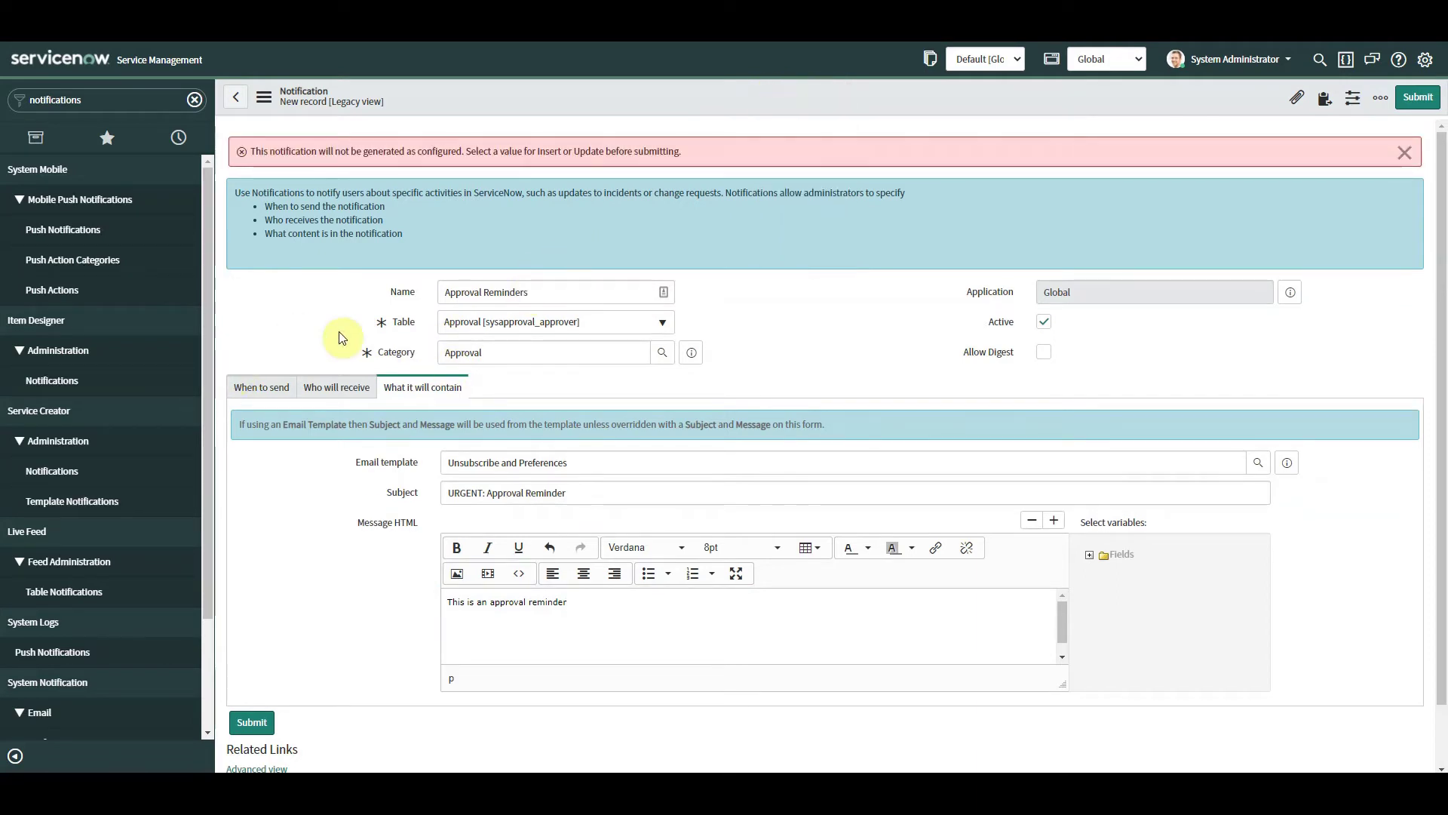
{"action": "left_click", "coordinate": [275, 388]}
{"action": "left_click", "coordinate": [1043, 530]}
{"action": "right_click", "coordinate": [804, 93]}
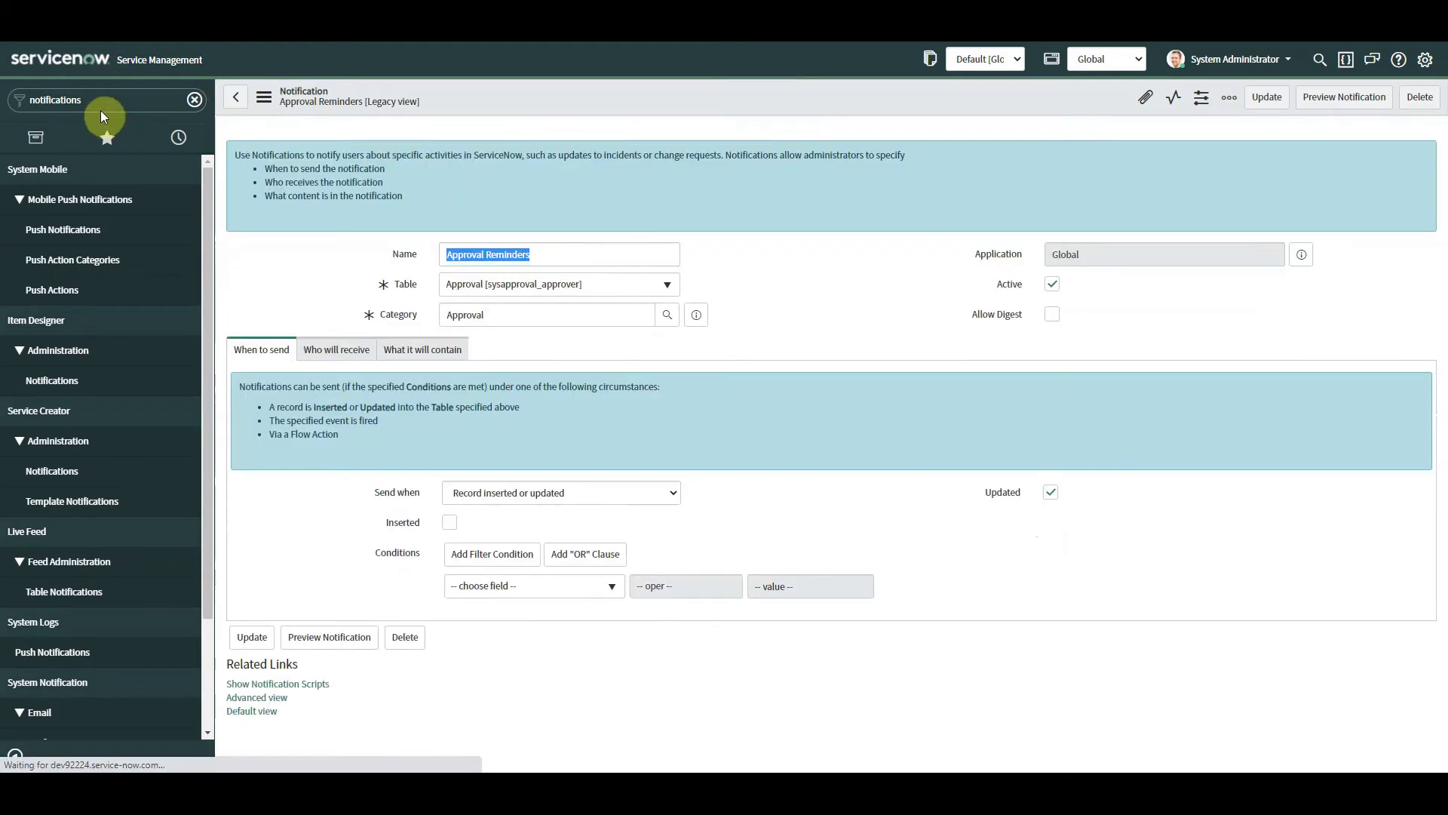
- Find the Event Registry under System Policy and start a new event registration
{"action": "left_click", "coordinate": [109, 99]}
{"action": "left_click", "coordinate": [109, 99]}
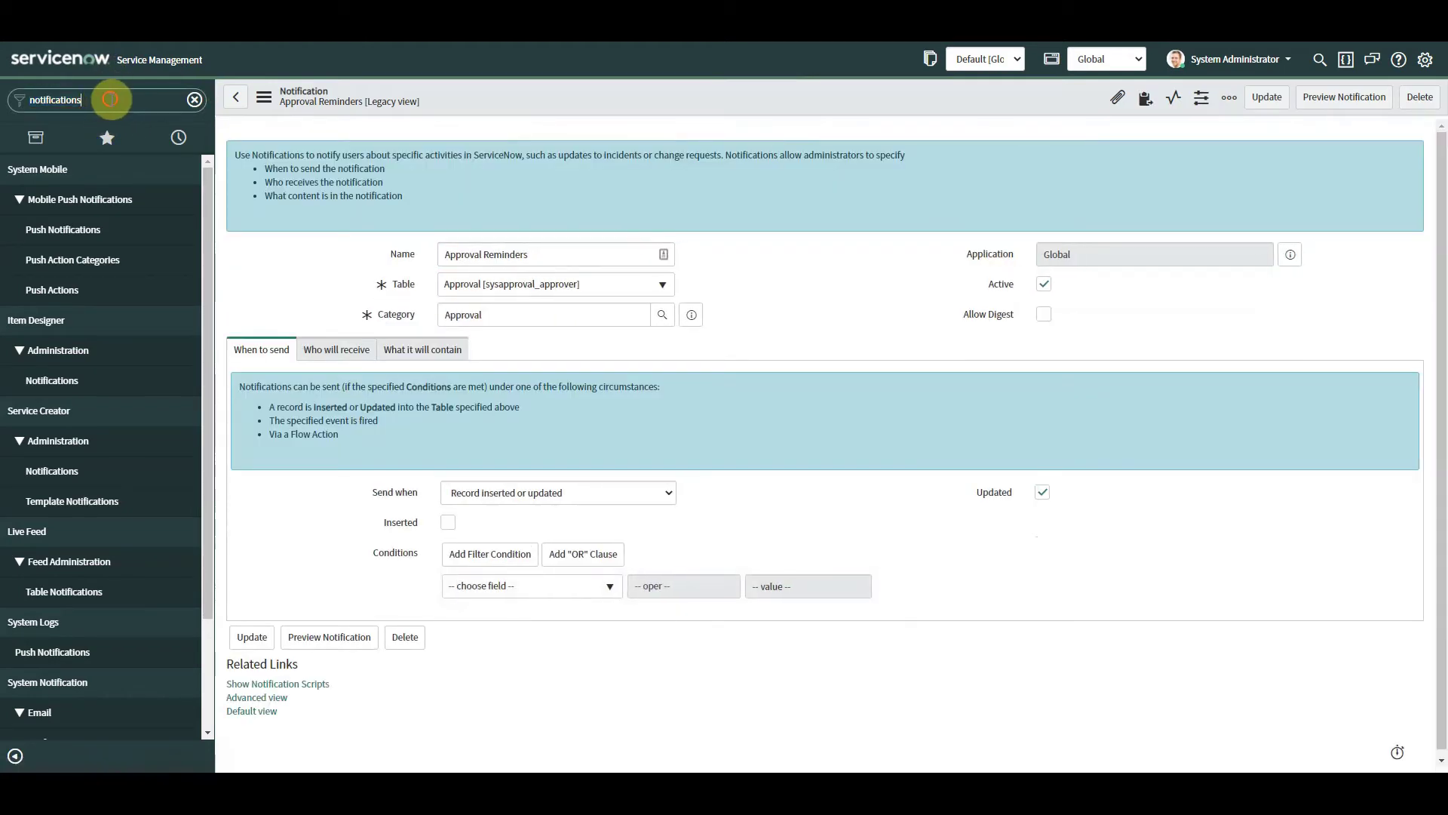
{"action": "key", "text": "ctrl+a"}
{"action": "type", "text": "event"}
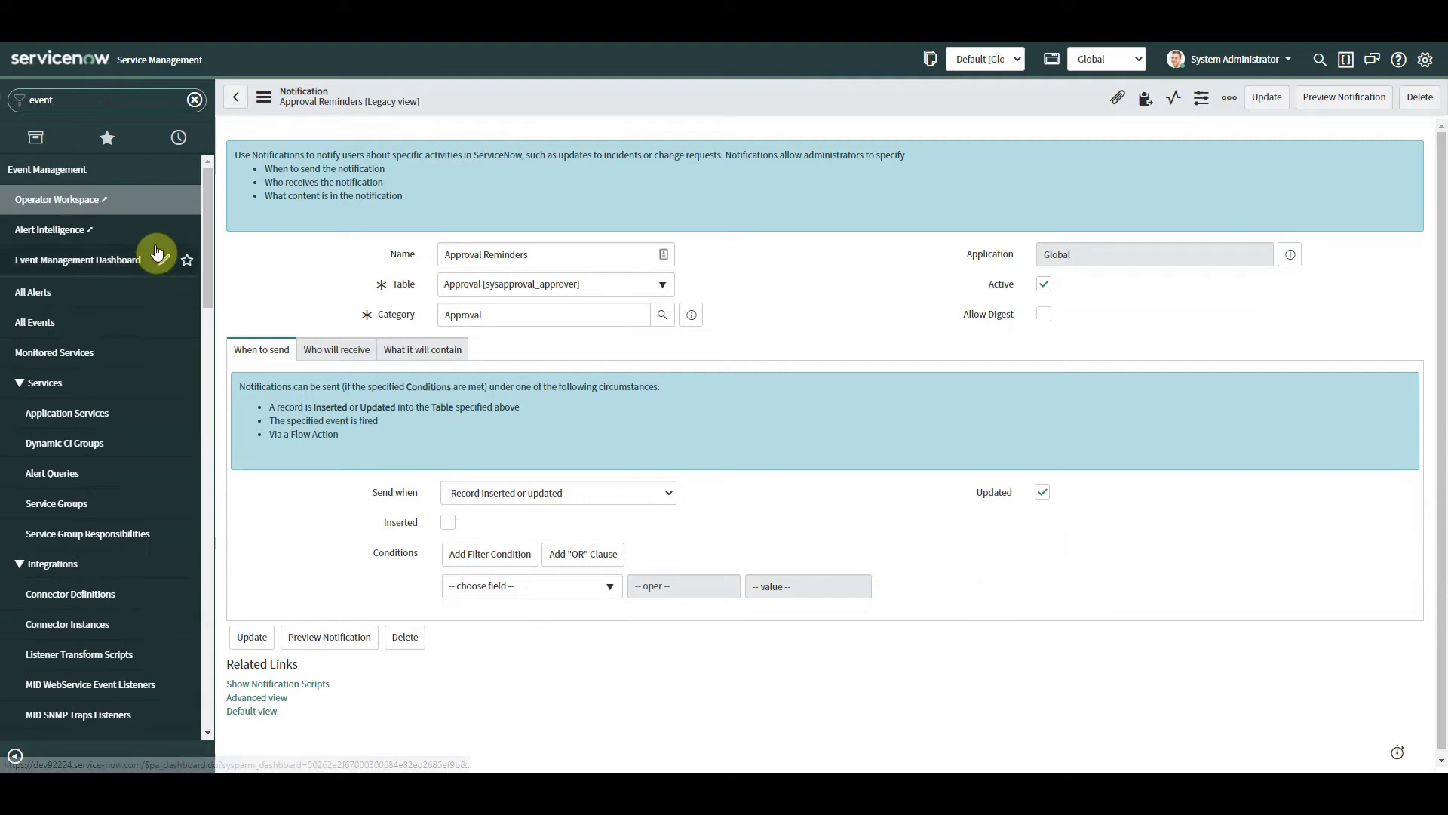
{"action": "left_click_drag", "start_coordinate": [205, 228], "coordinate": [230, 698]}
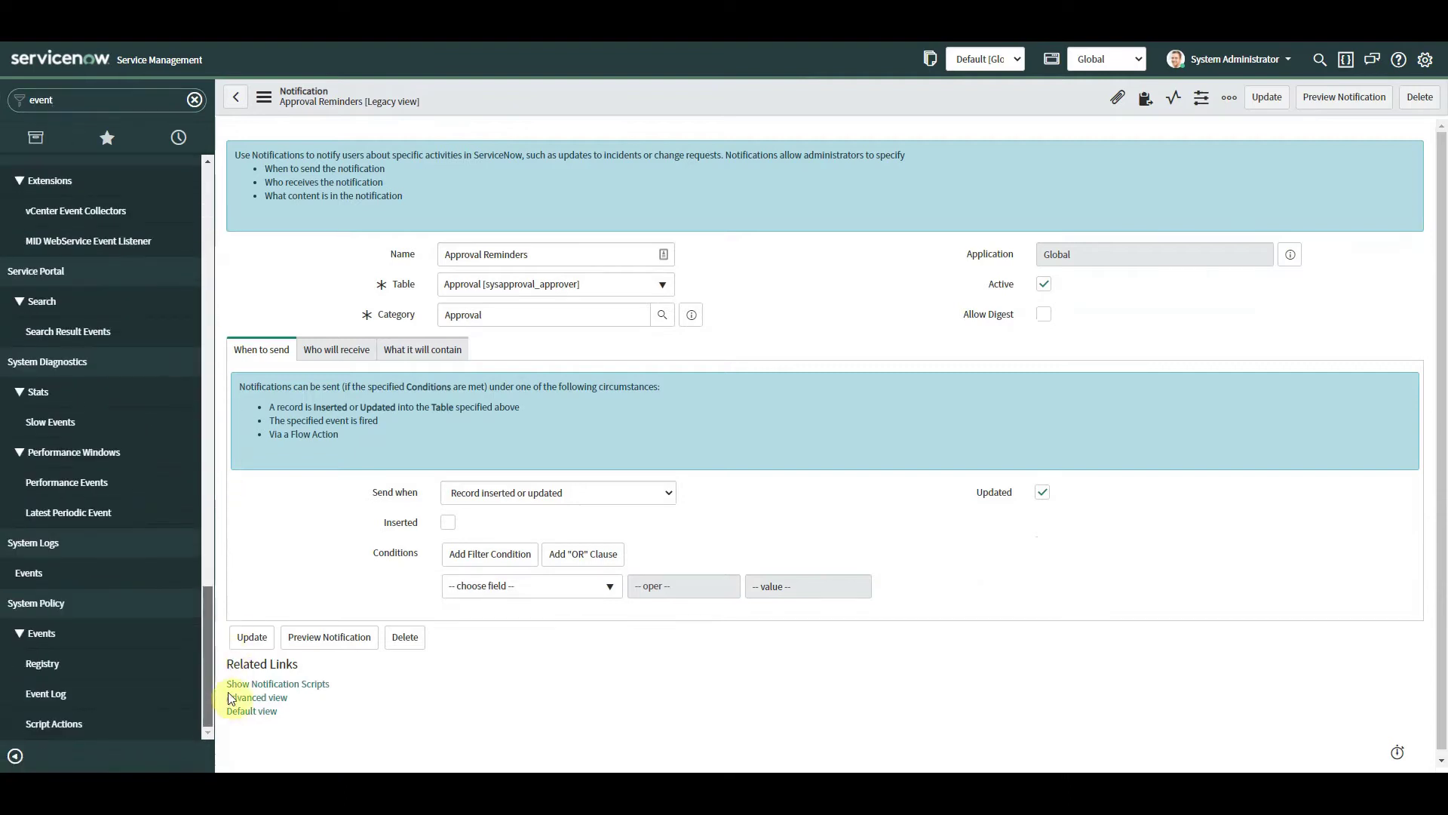
{"action": "left_click", "coordinate": [56, 668]}
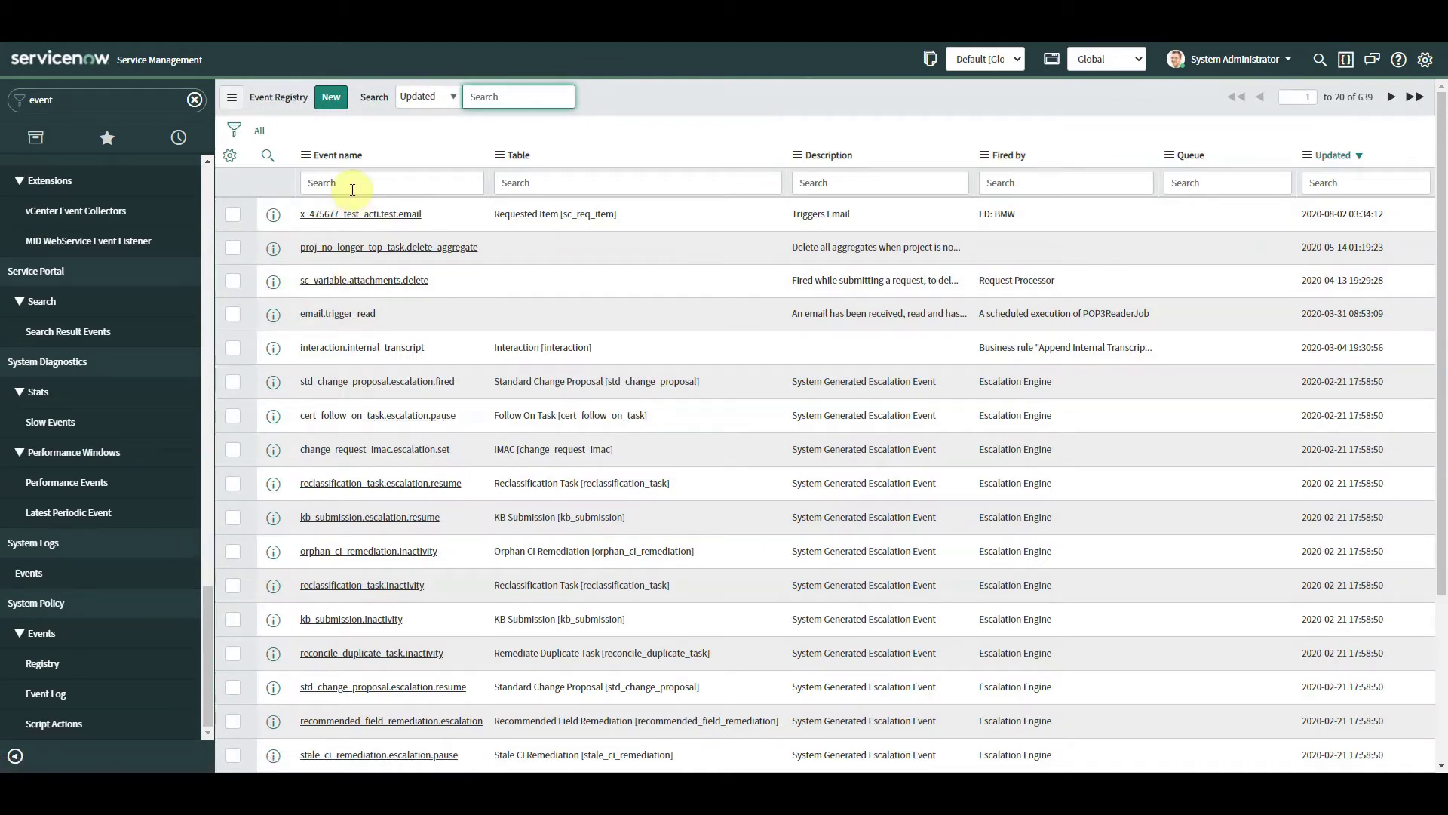
{"action": "left_click", "coordinate": [331, 98]}
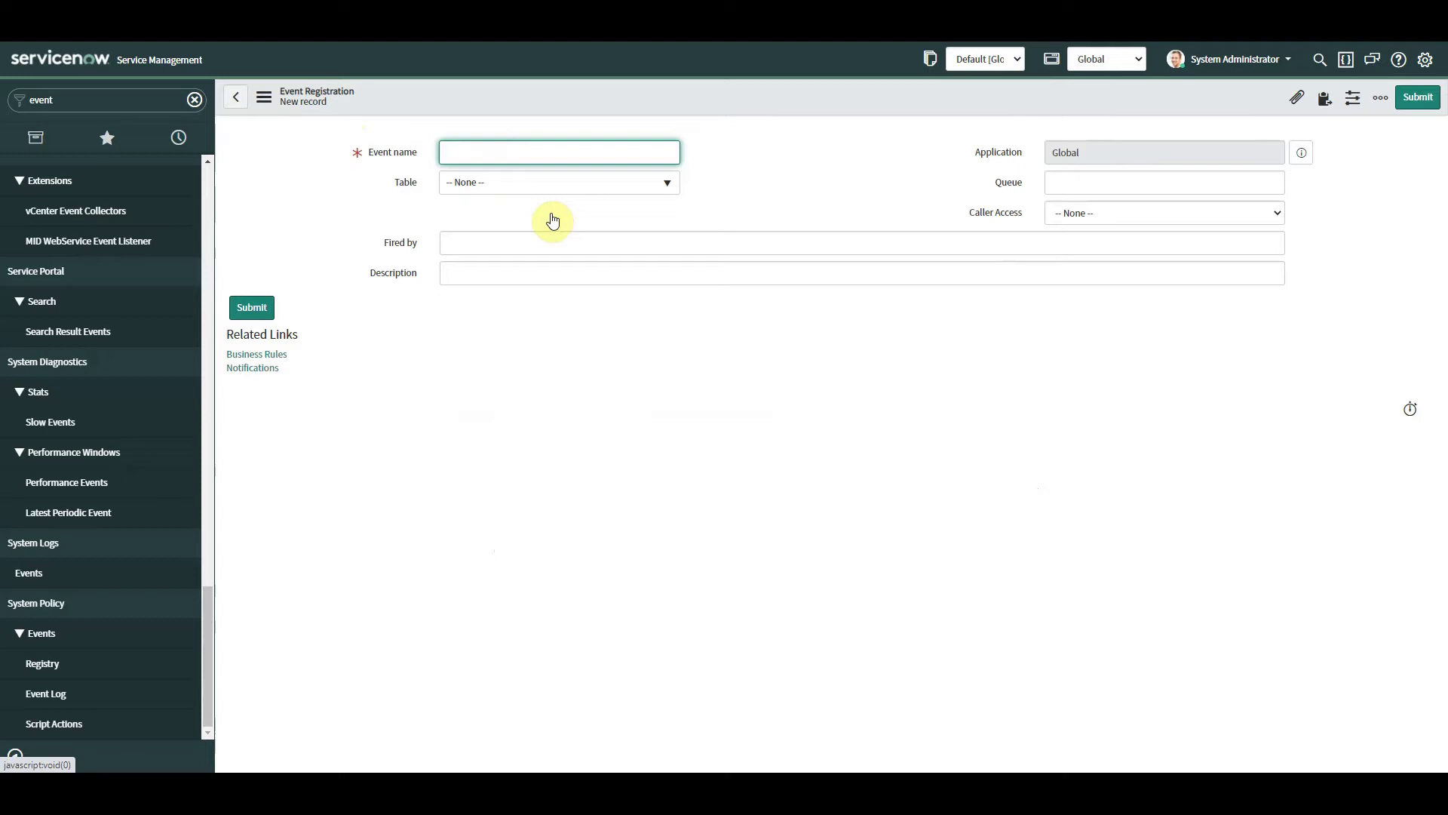
- Set the event's table to Approval [sysapproval_approver] and name the event z_test_approval_reminder
{"action": "left_click", "coordinate": [553, 182]}
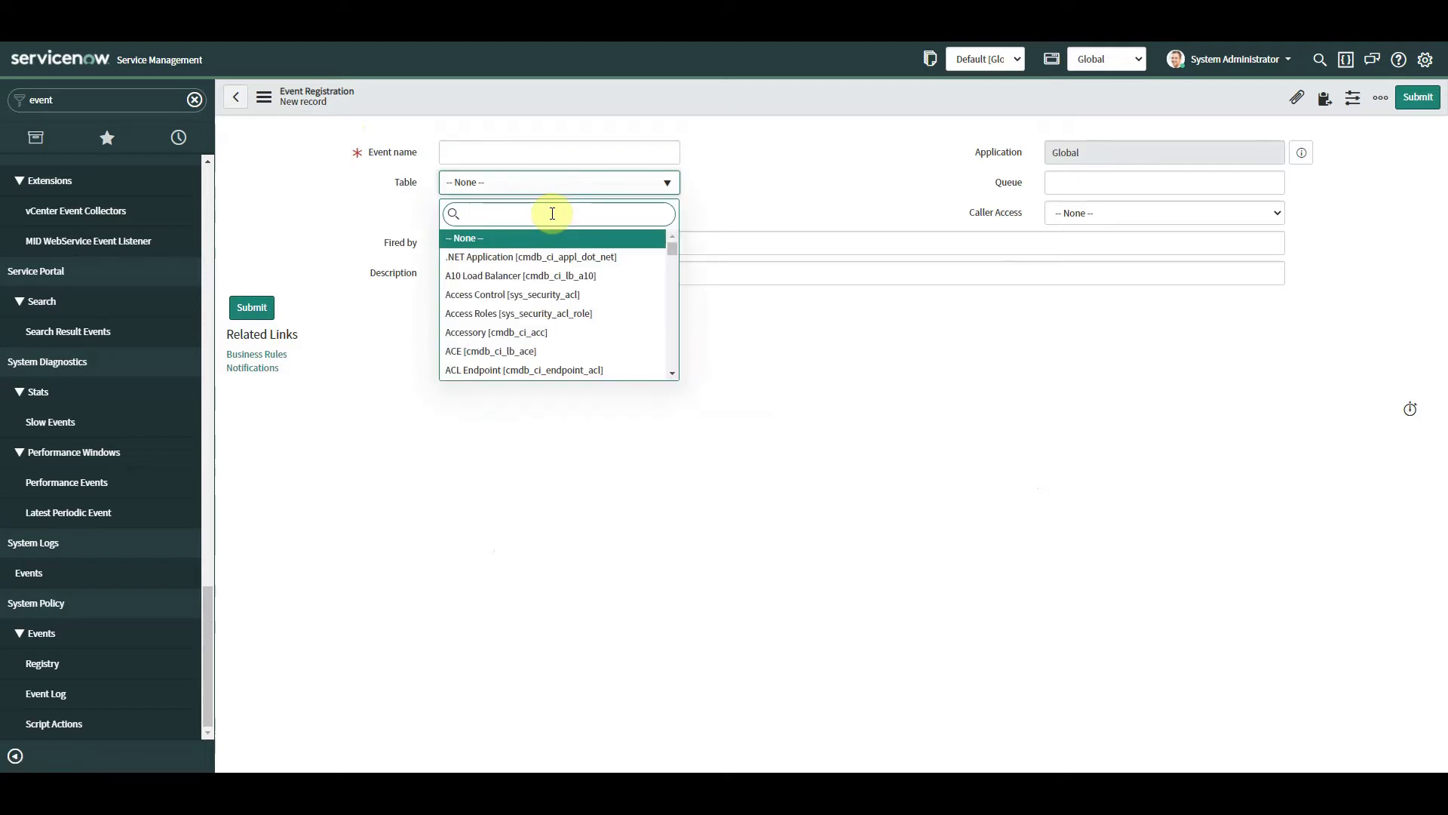
{"action": "type", "text": "approval"}
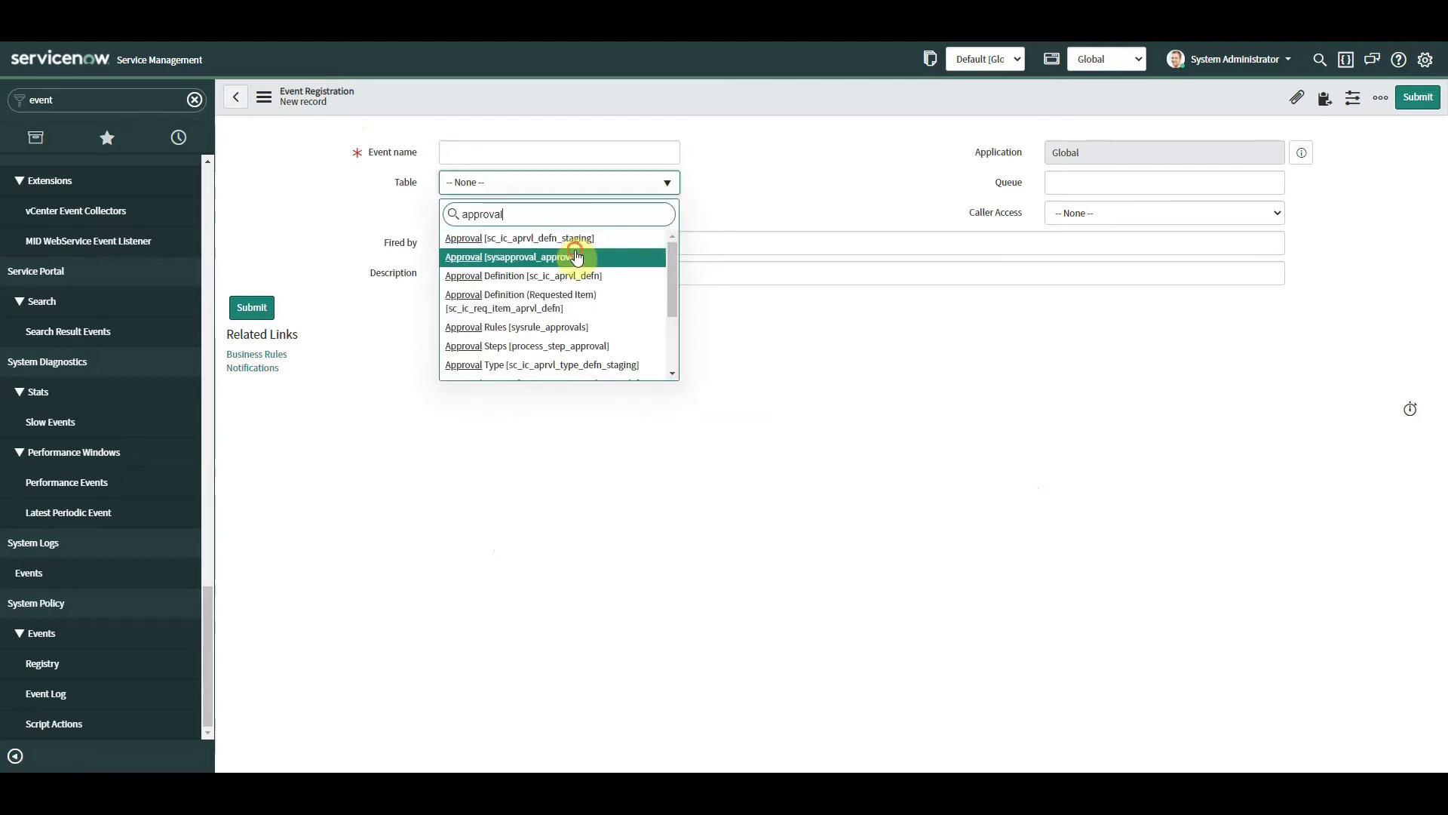
{"action": "left_click", "coordinate": [577, 258]}
{"action": "left_click", "coordinate": [516, 153]}
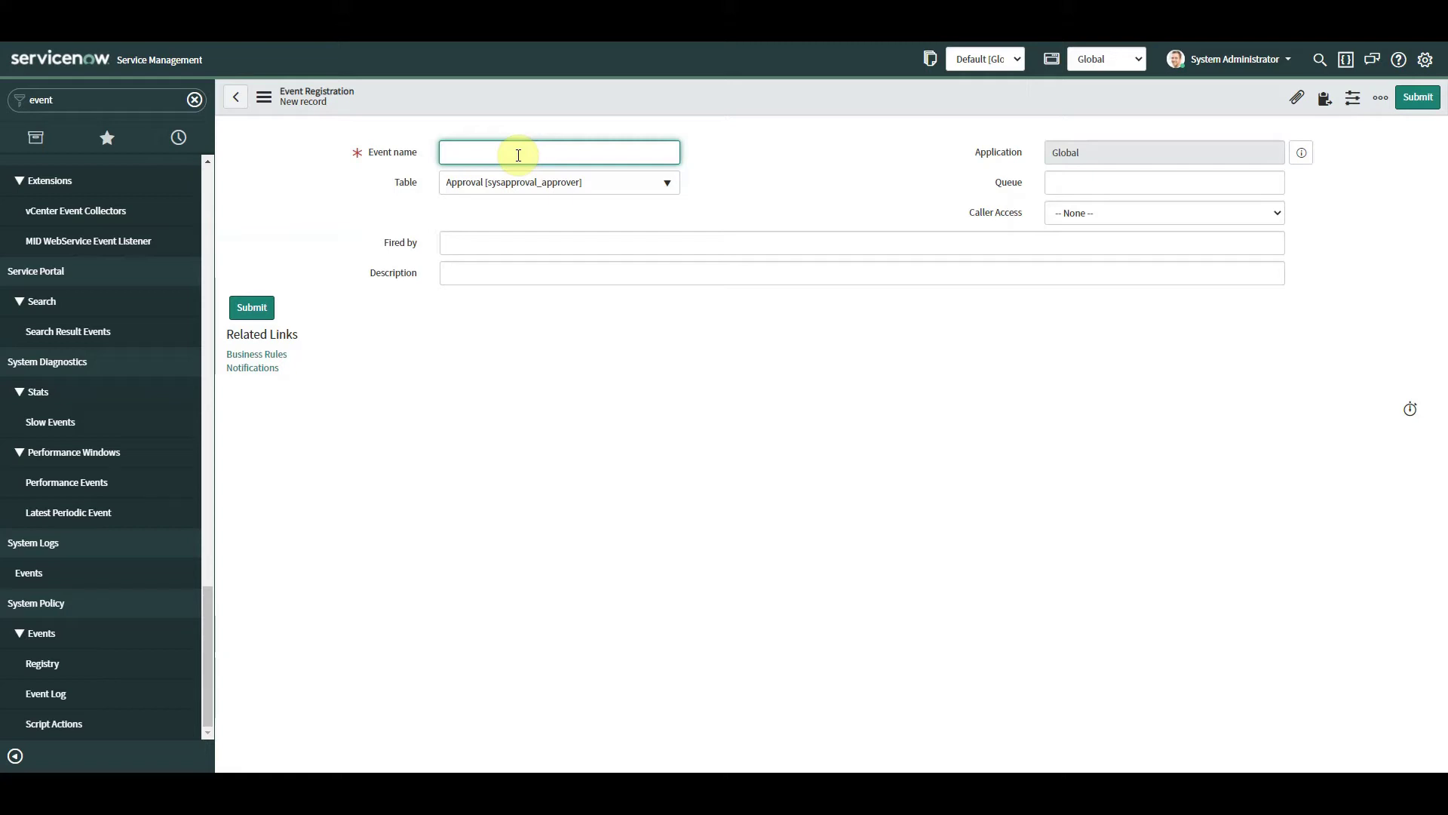
{"action": "type", "text": "test_"}
{"action": "type", "text": "ppproval_reminder"}
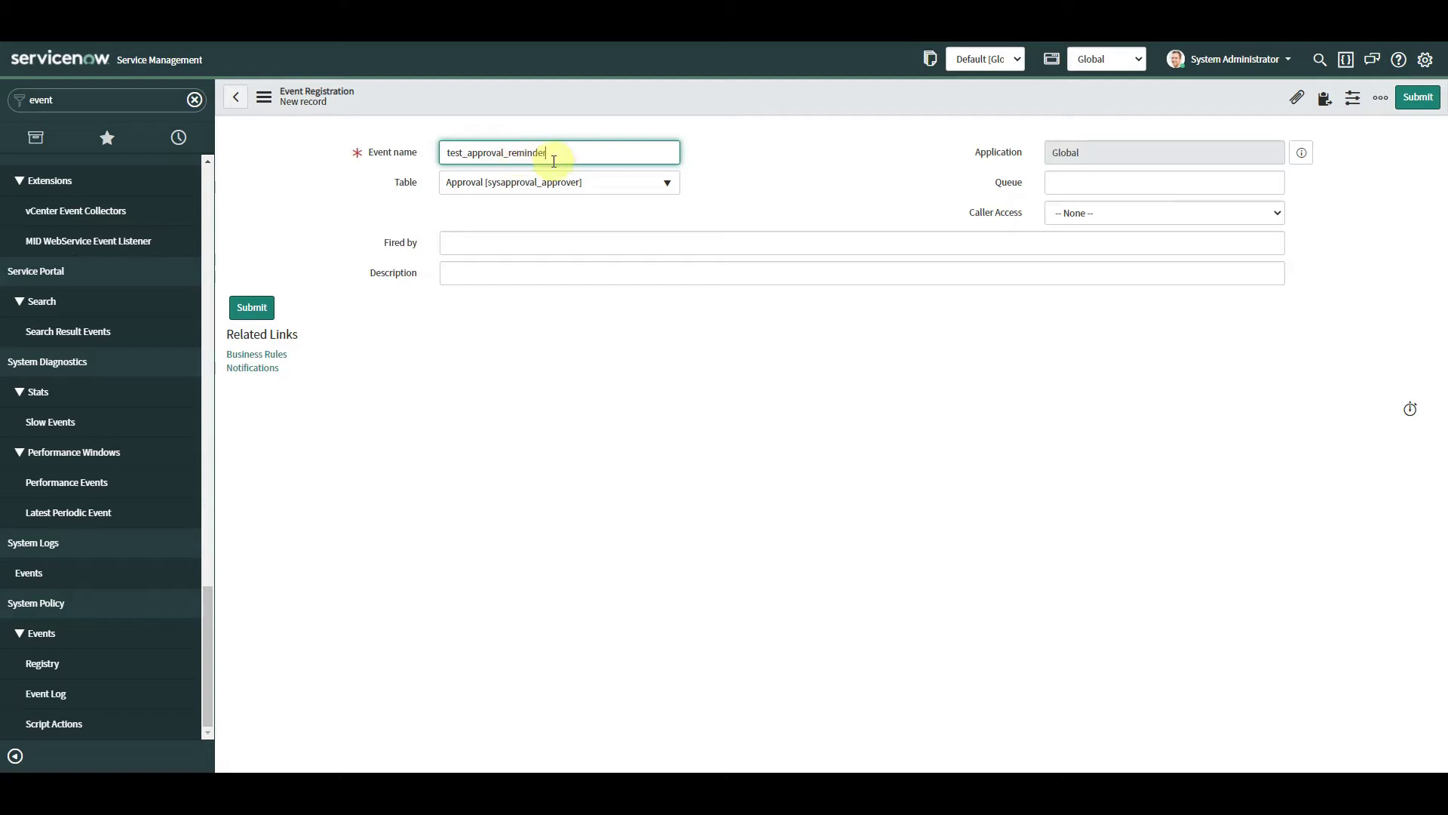
{"action": "left_click", "coordinate": [446, 153]}
{"action": "type", "text": "z_"}
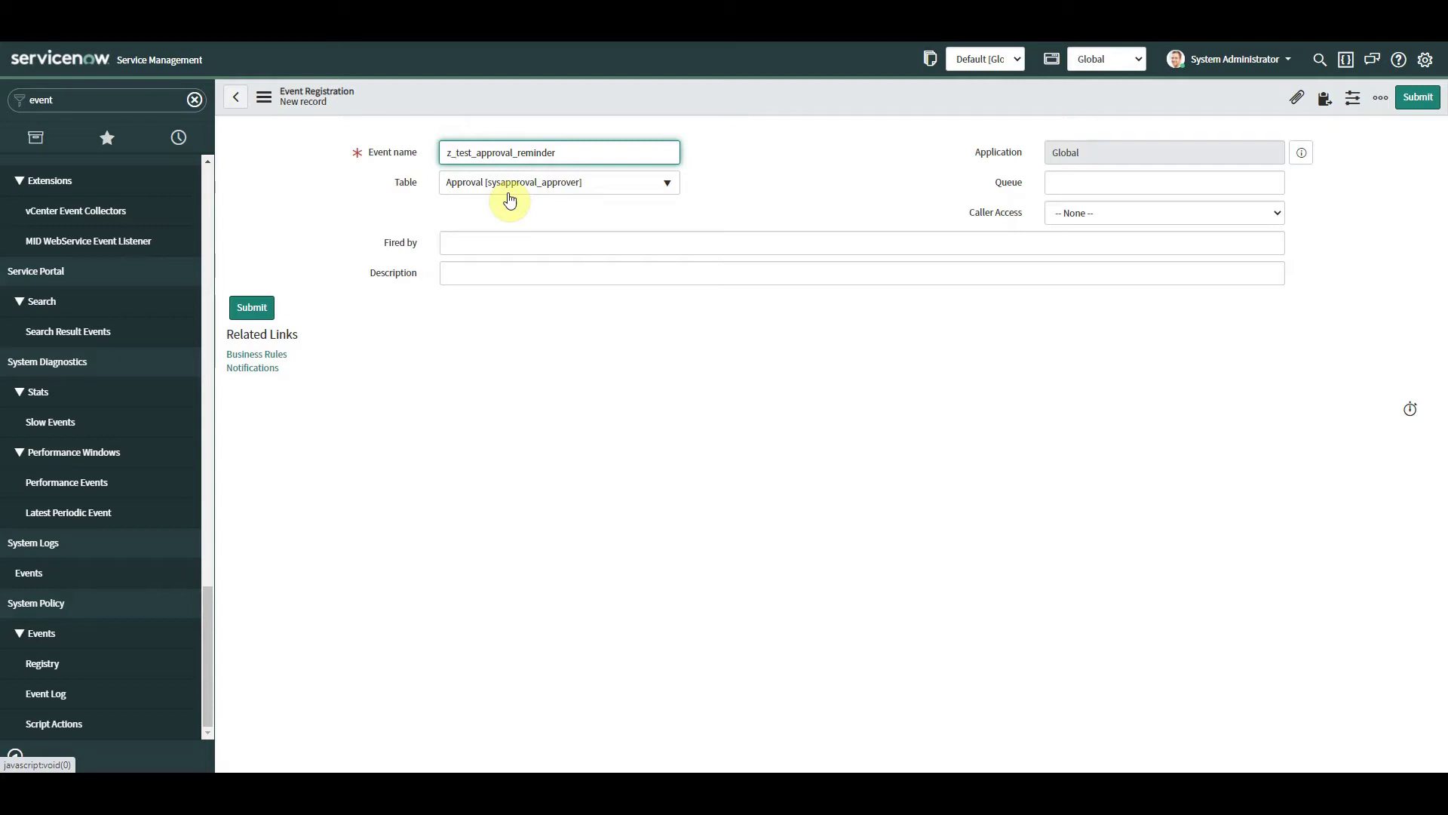
- Enter "Flow Designer: Approval Reminder test" as what fires the event and save the registration
{"action": "left_click", "coordinate": [594, 237]}
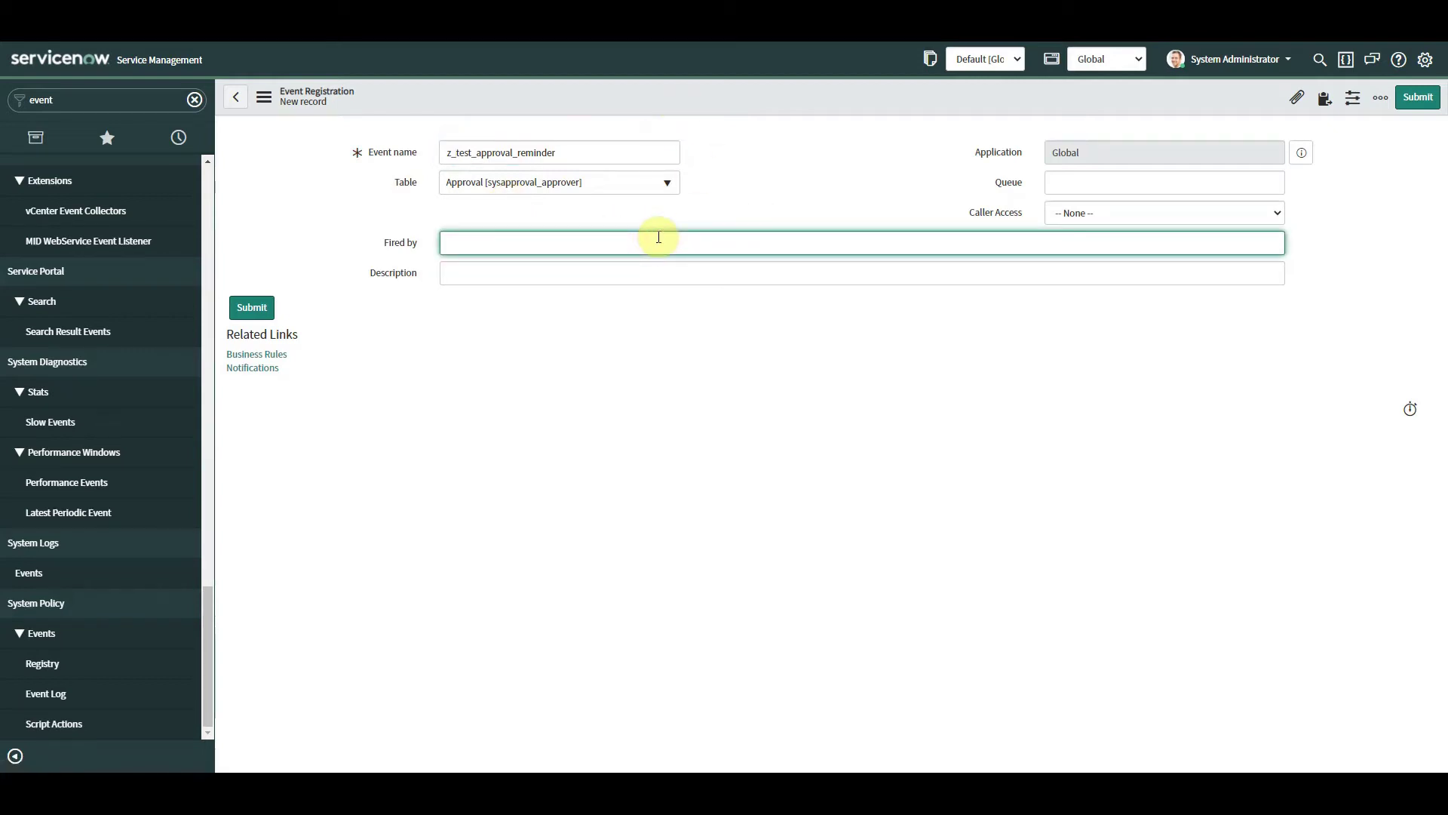
{"action": "type", "text": "Flow Designer: Approval REmind"}
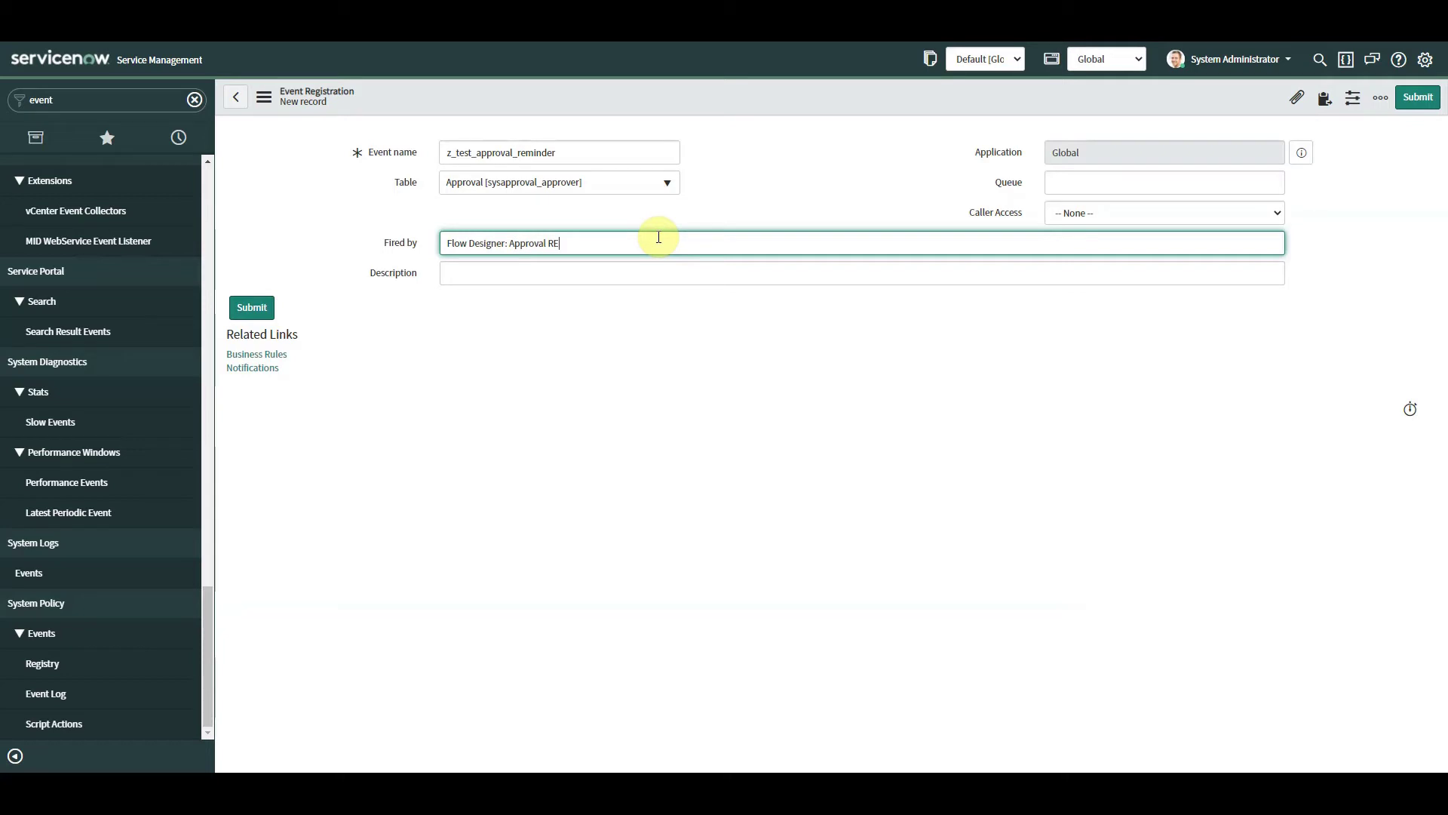
{"action": "key", "text": "BackSpace"}
{"action": "key", "text": "BackSpace"}
{"action": "key", "text": "BackSpace"}
{"action": "key", "text": "BackSpace"}
{"action": "key", "text": "BackSpace"}
{"action": "type", "text": "eminder test"}
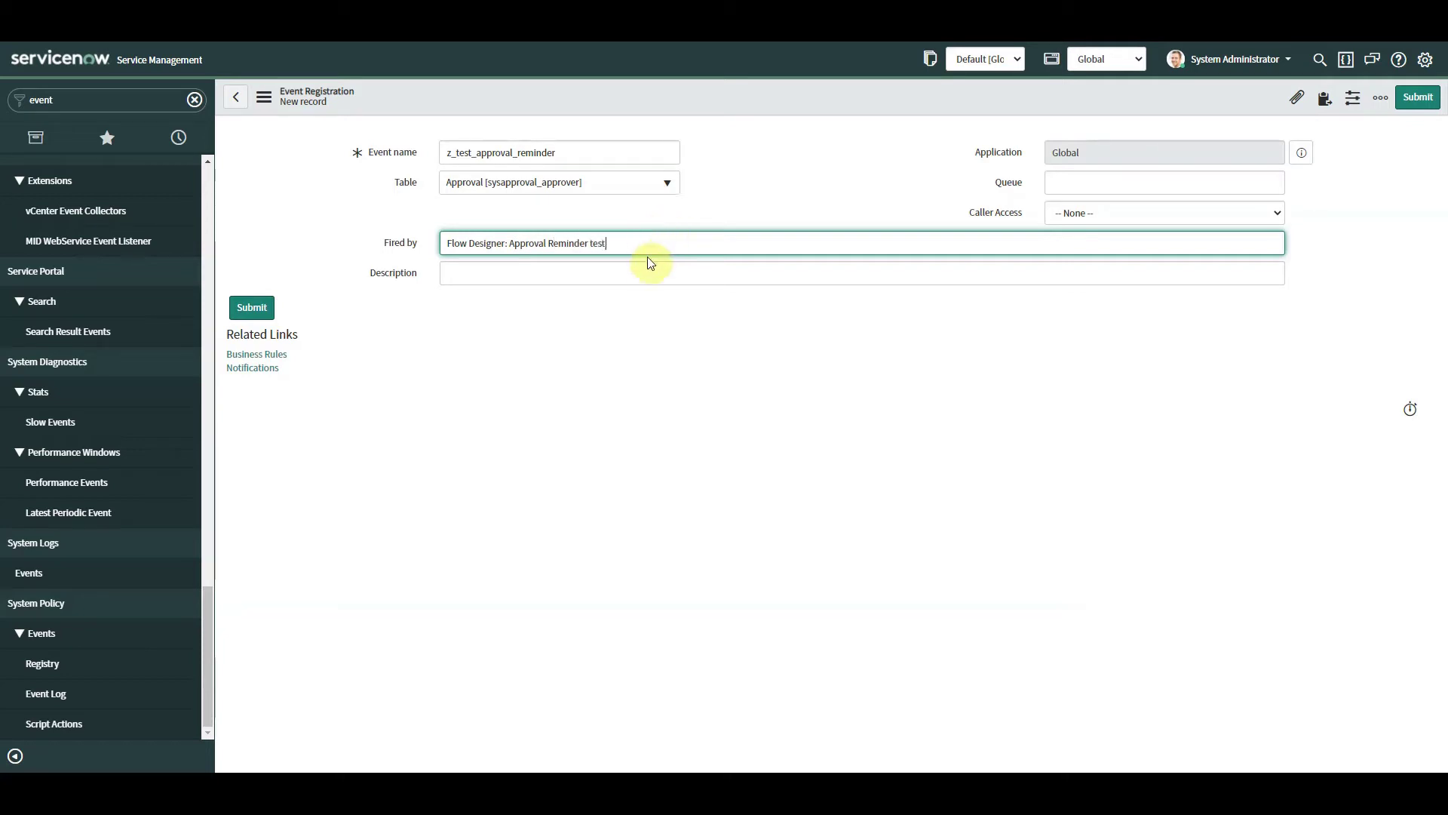
{"action": "right_click", "coordinate": [796, 104]}
{"action": "left_click", "coordinate": [807, 117]}
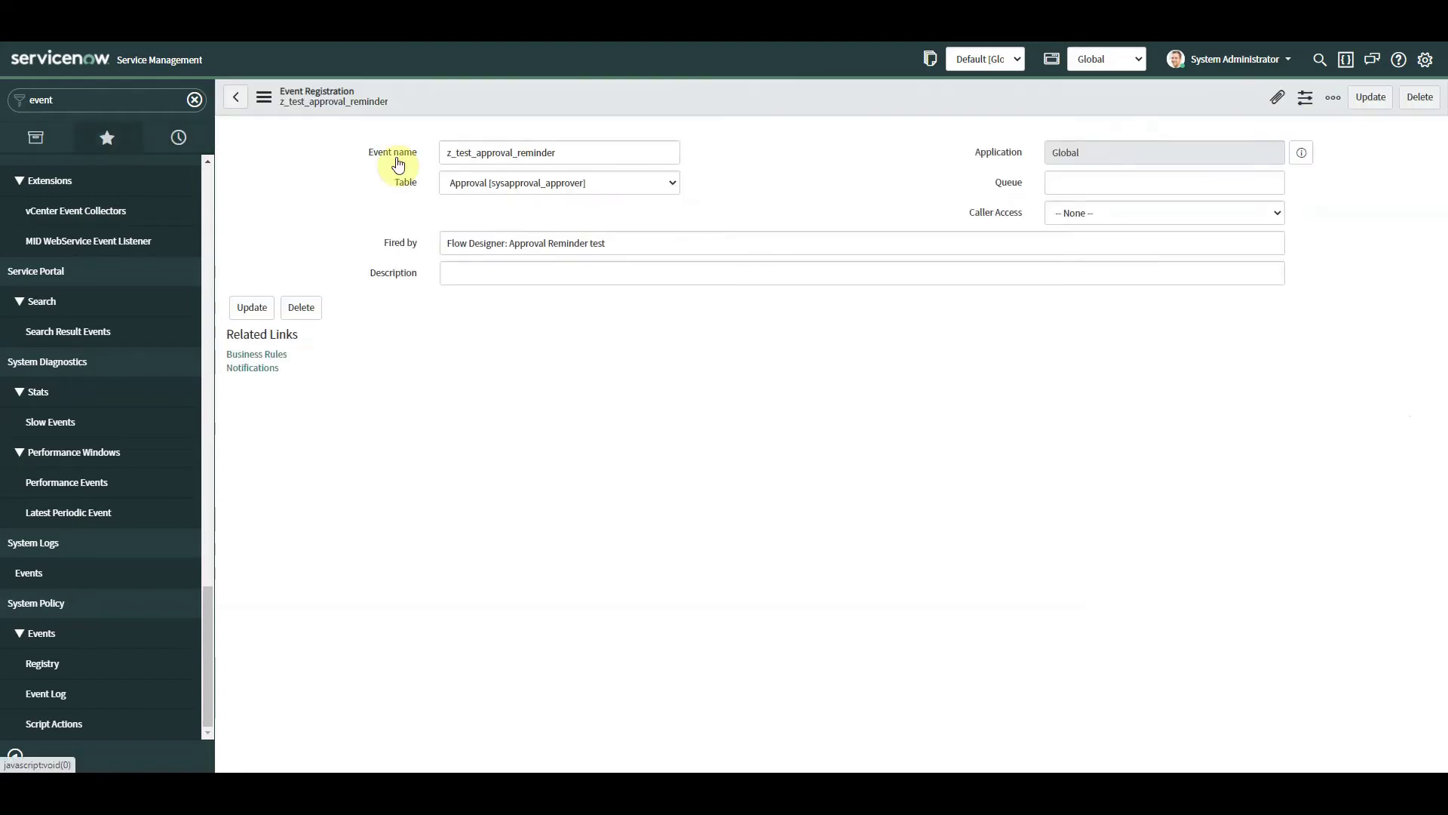
- Copy the event name z_test_approval_reminder and reopen the Approval Reminders notification from the recent history
{"action": "left_click_drag", "start_coordinate": [445, 154], "coordinate": [618, 161]}
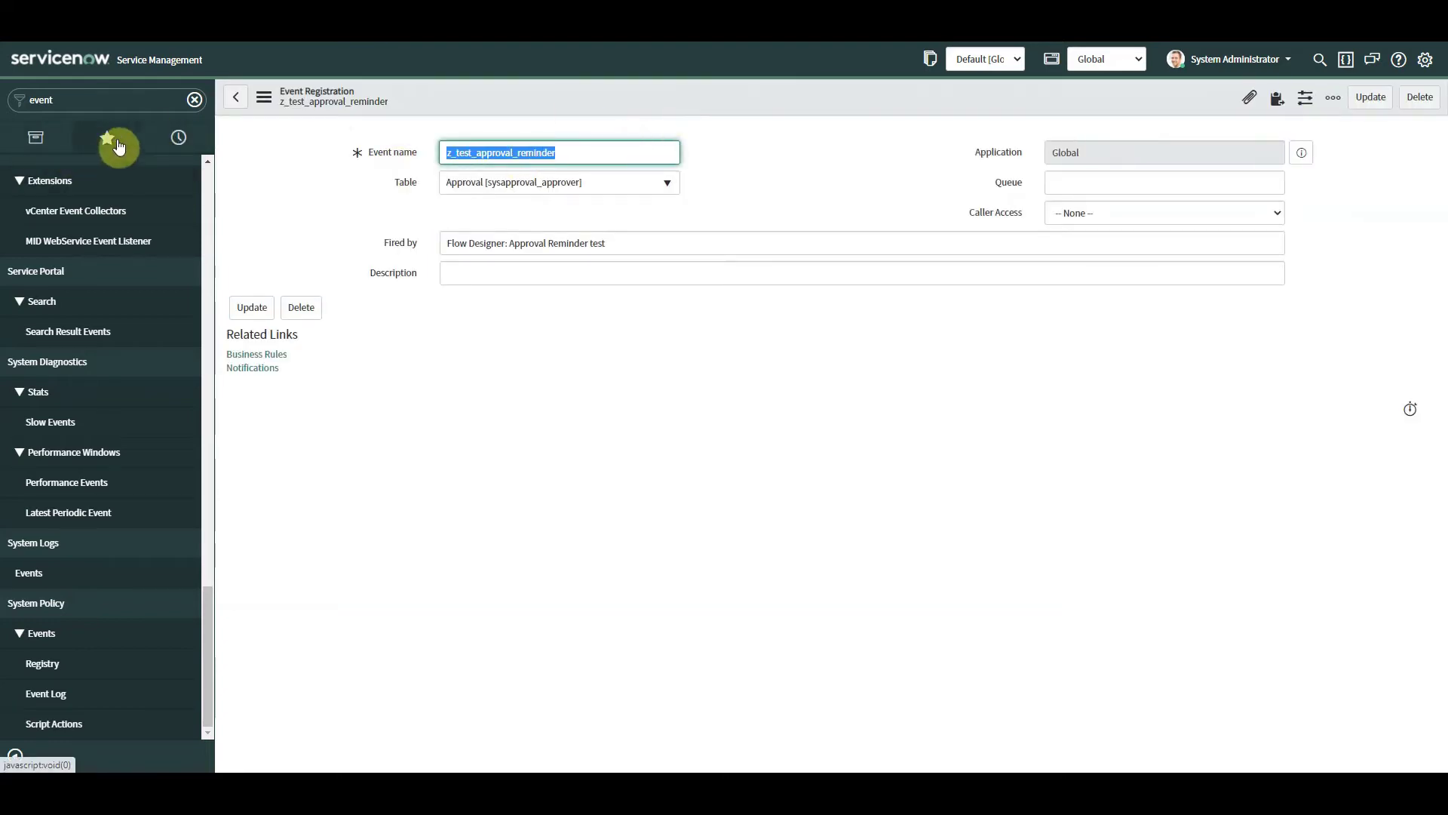
{"action": "left_click", "coordinate": [108, 139]}
{"action": "left_click", "coordinate": [177, 139]}
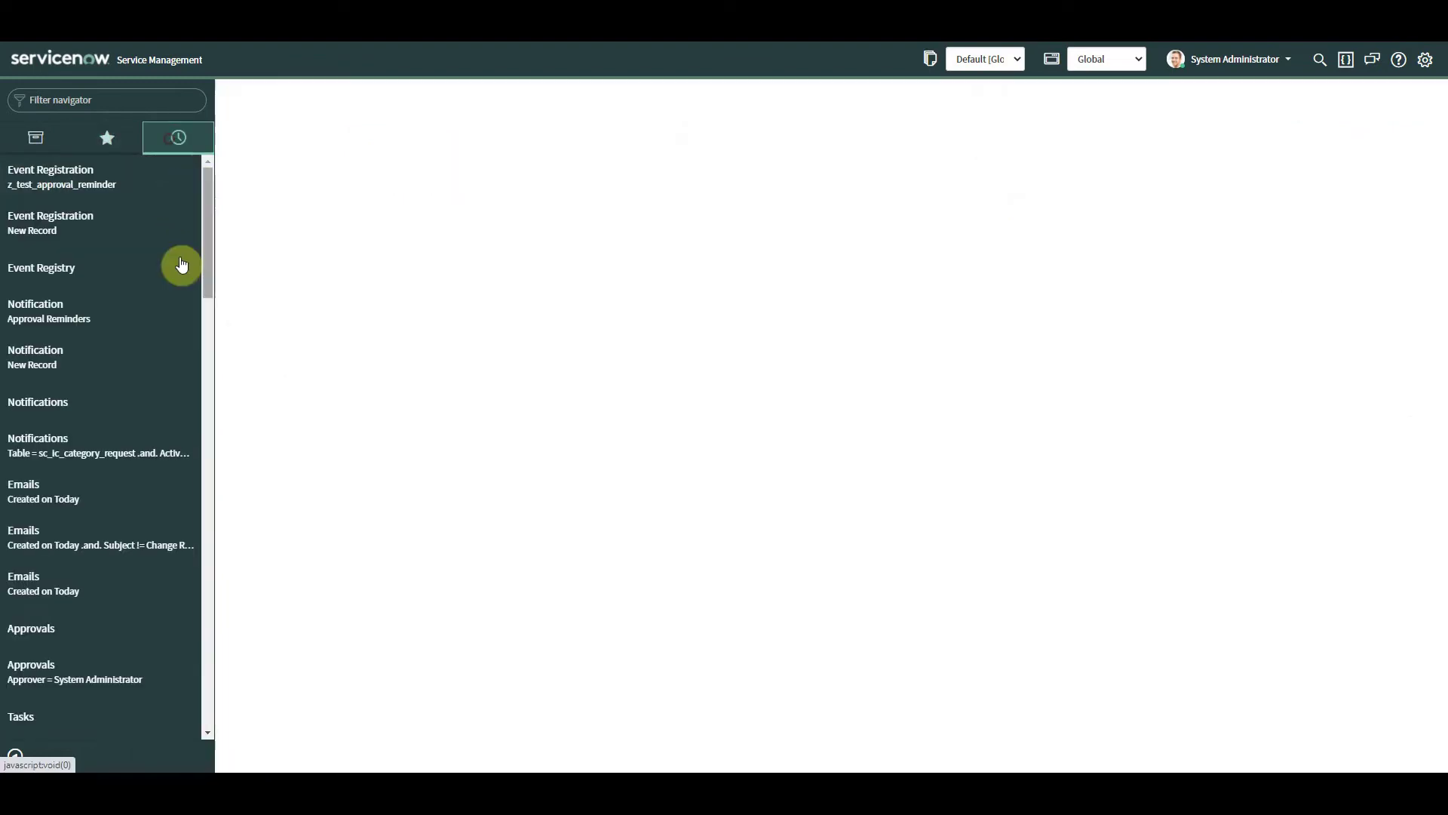
{"action": "left_click", "coordinate": [94, 230]}
{"action": "left_click", "coordinate": [55, 317]}
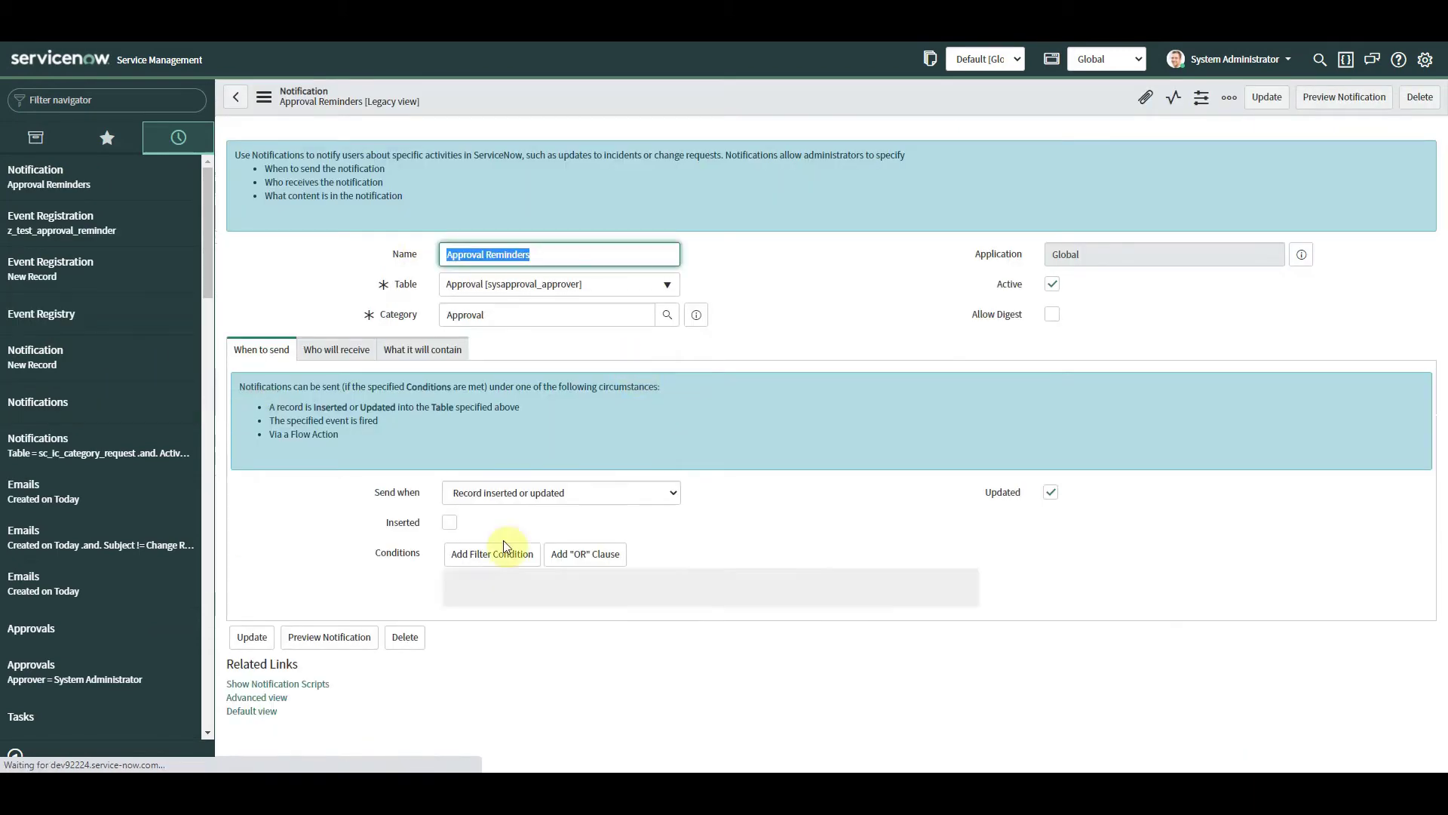
- Set the Approval Reminders notification to send when the event z_test_approval_reminder is fired, and save the record
{"action": "left_click", "coordinate": [582, 492]}
{"action": "left_click", "coordinate": [585, 520]}
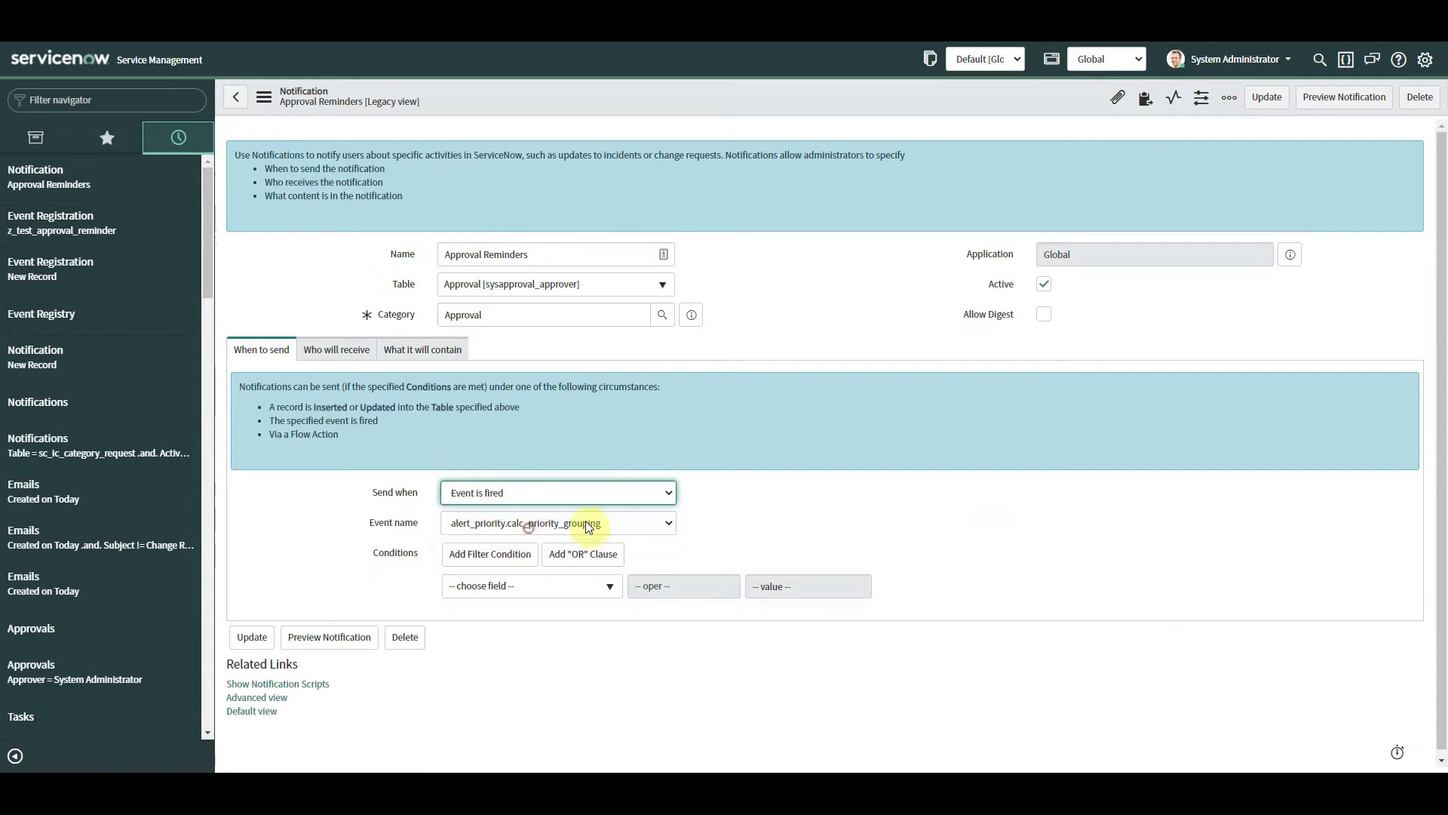
{"action": "left_click", "coordinate": [608, 524]}
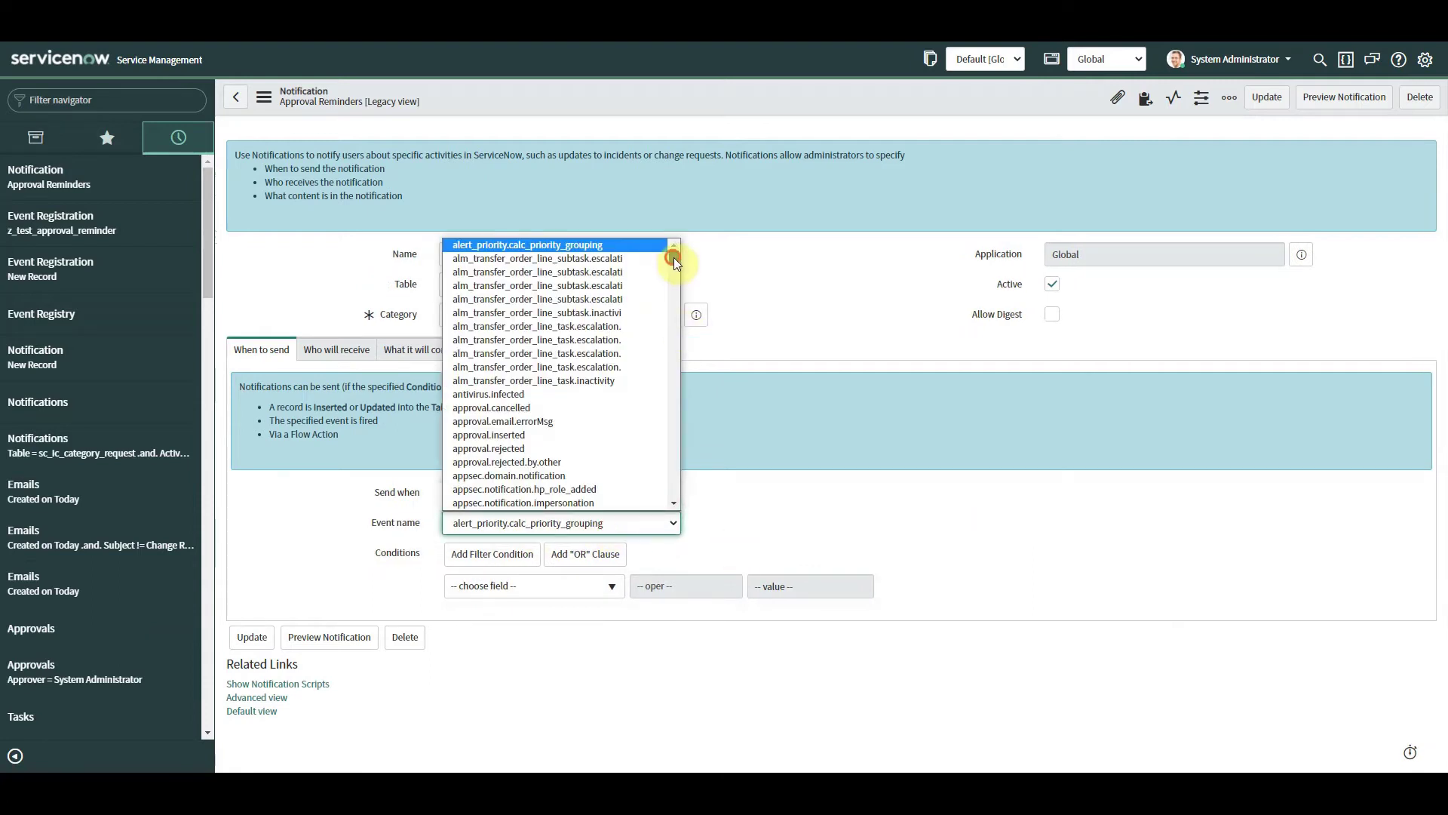
{"action": "left_click_drag", "start_coordinate": [673, 256], "coordinate": [668, 510]}
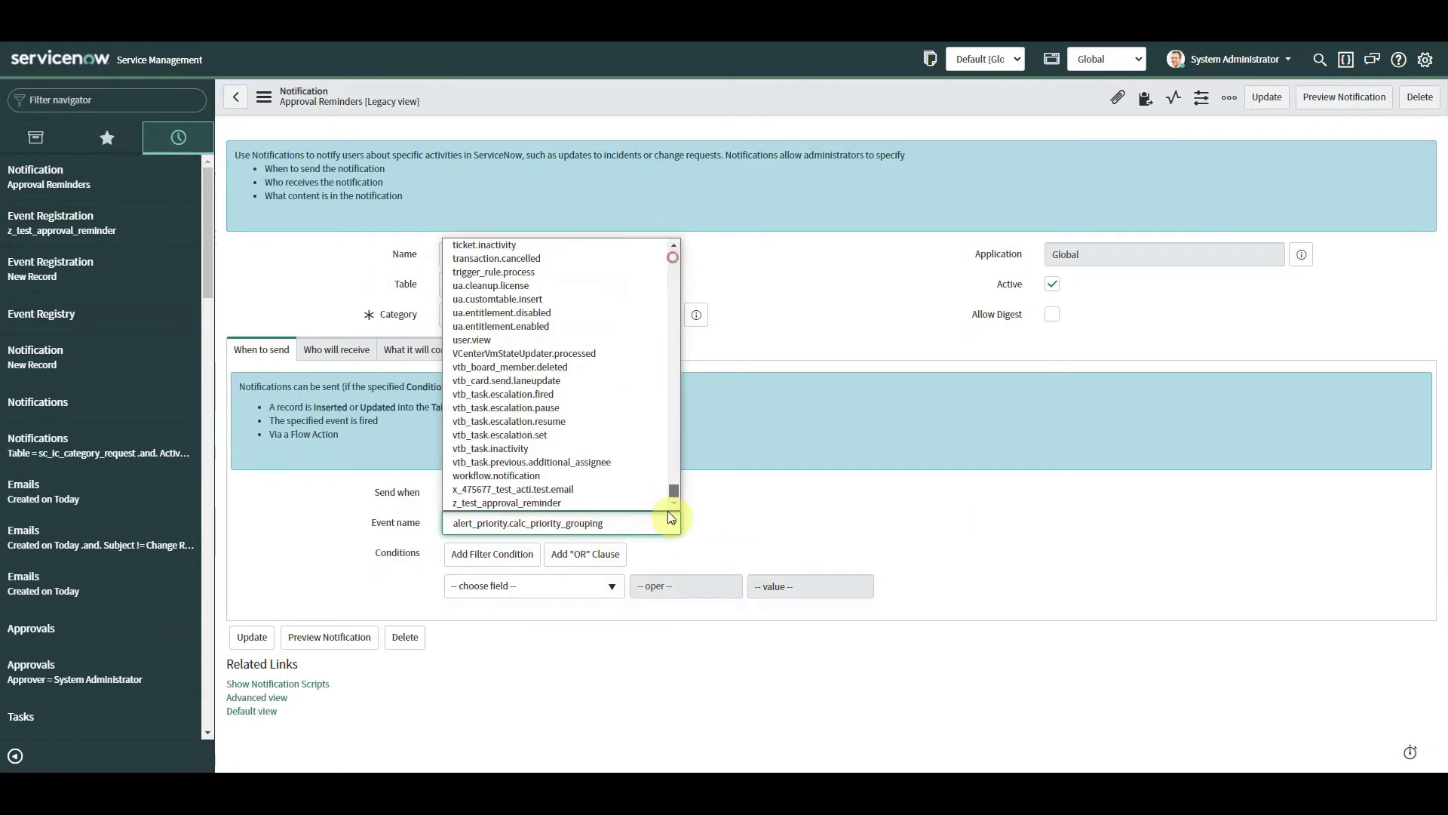
{"action": "left_click", "coordinate": [604, 503]}
{"action": "right_click", "coordinate": [844, 94]}
{"action": "left_click", "coordinate": [867, 120]}
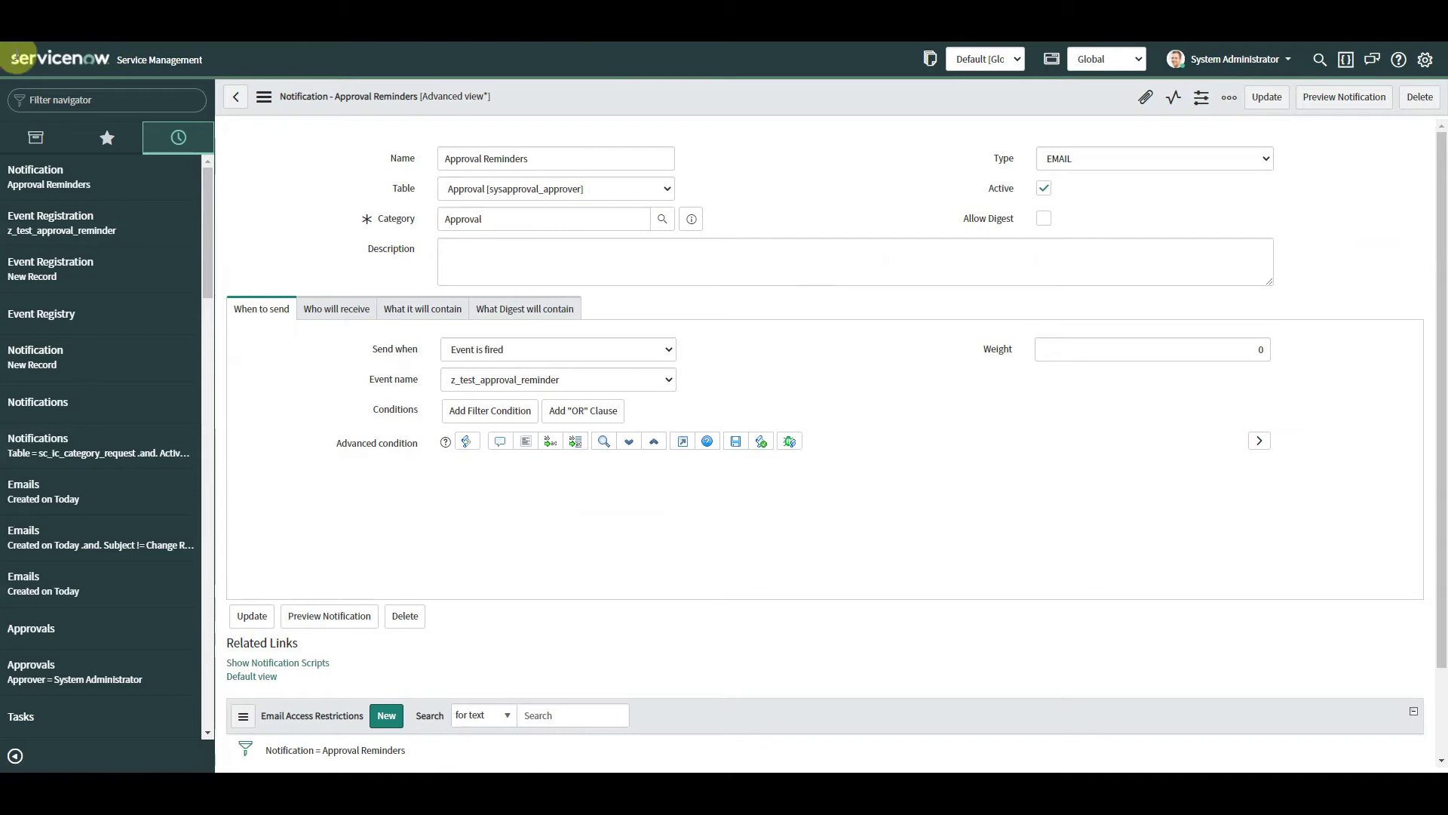
- Find and open Flow Designer, and start a new flow
{"action": "left_click", "coordinate": [111, 98]}
{"action": "type", "text": "flow"}
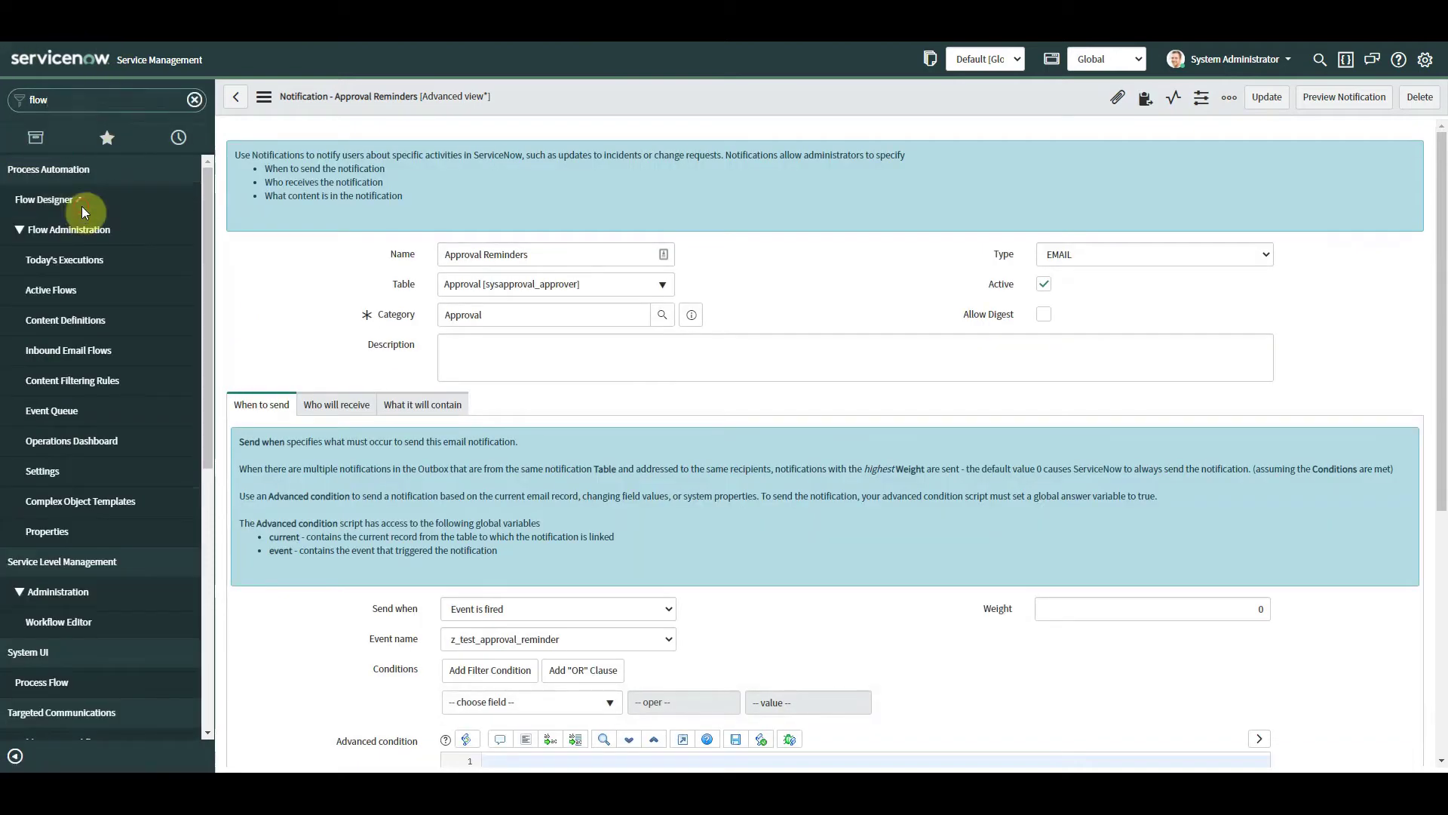
{"action": "left_click", "coordinate": [83, 209]}
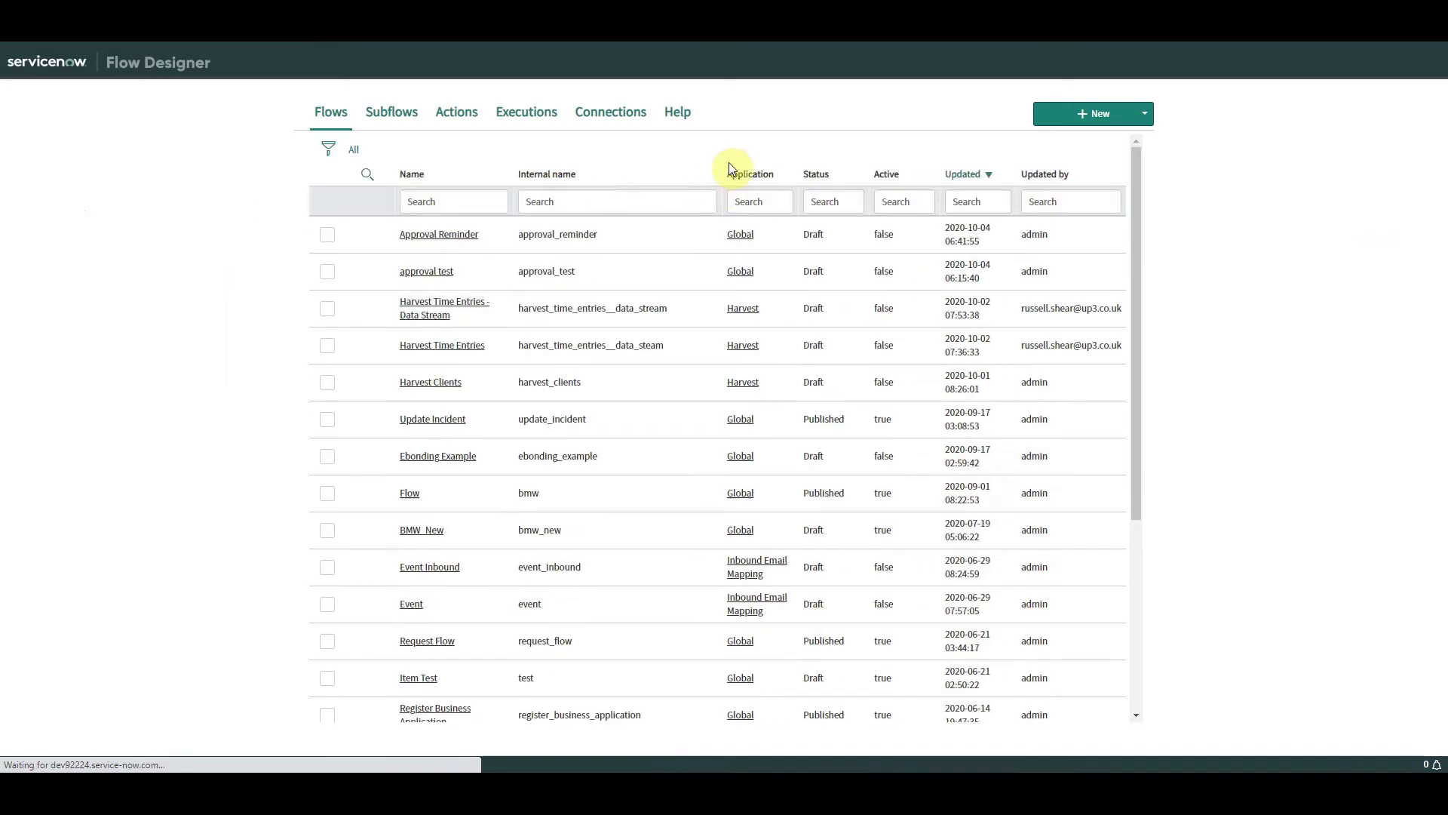
{"action": "left_click", "coordinate": [1096, 126]}
{"action": "left_click", "coordinate": [1097, 136]}
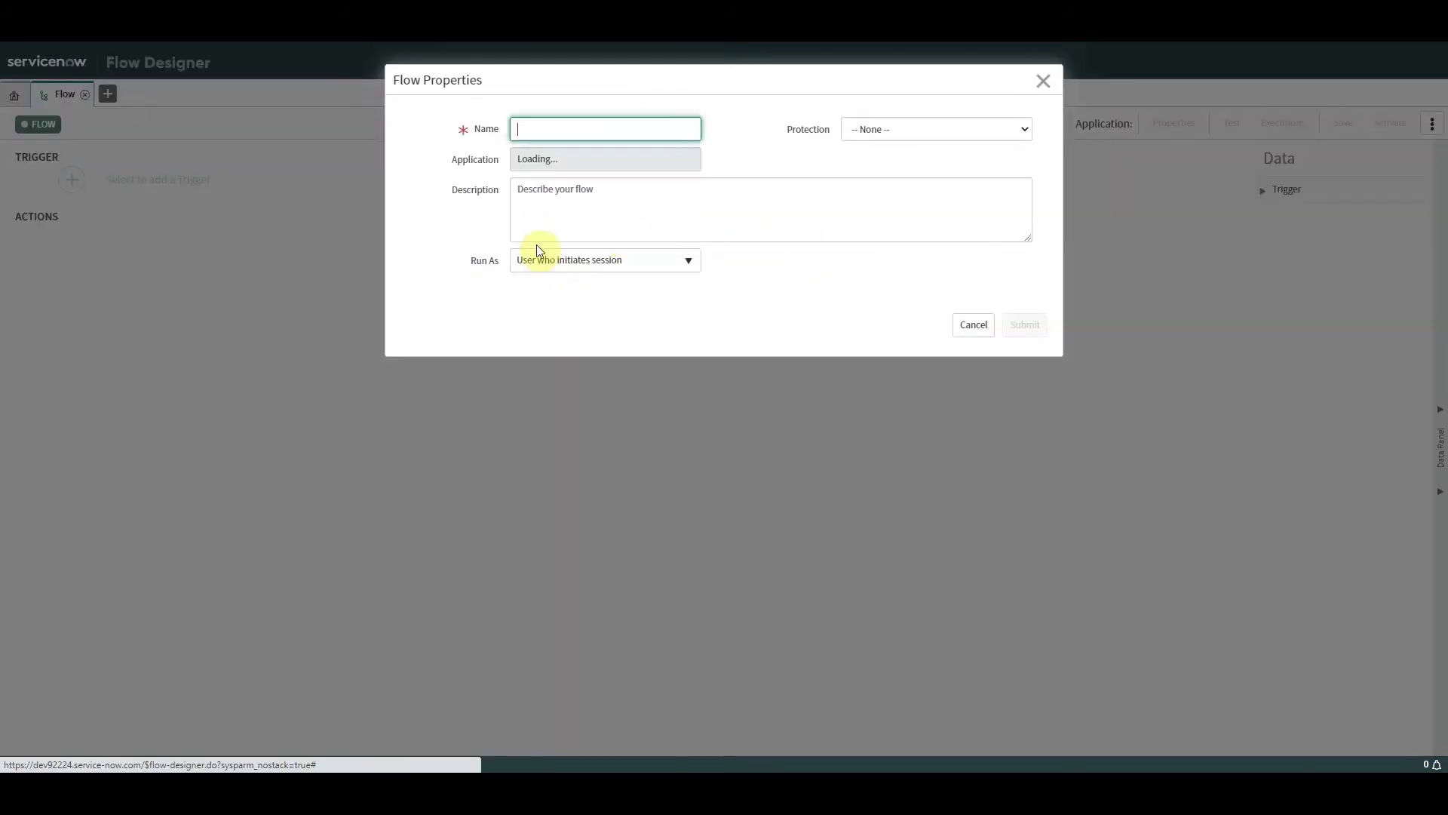
- Name the flow Approval Reminder Test, change its Run As option, and submit the flow properties
{"action": "type", "text": "Approval"}
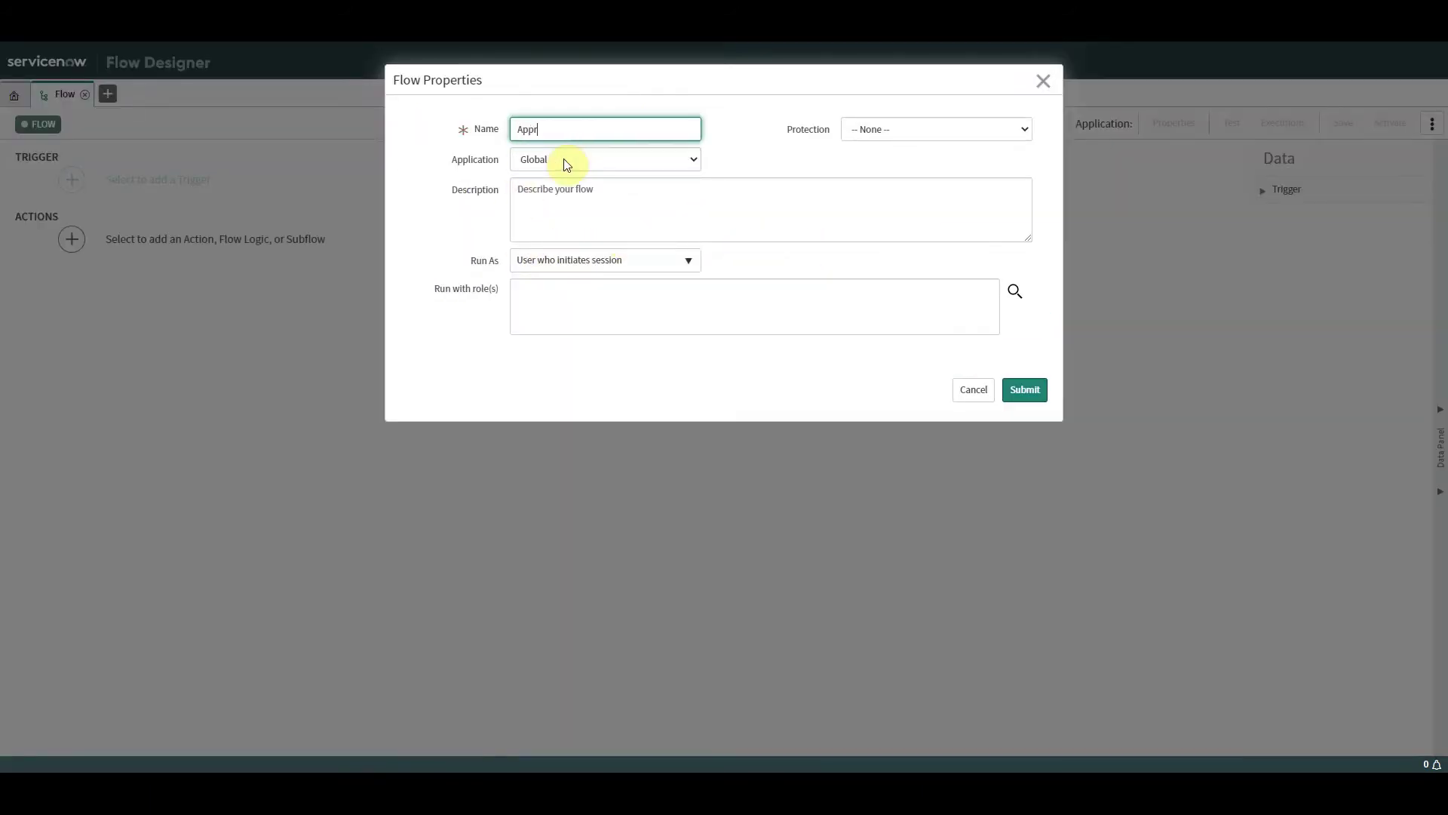
{"action": "type", "text": " Reminder Testr"}
{"action": "left_click", "coordinate": [643, 260]}
{"action": "left_click", "coordinate": [597, 299]}
{"action": "left_click", "coordinate": [1023, 326]}
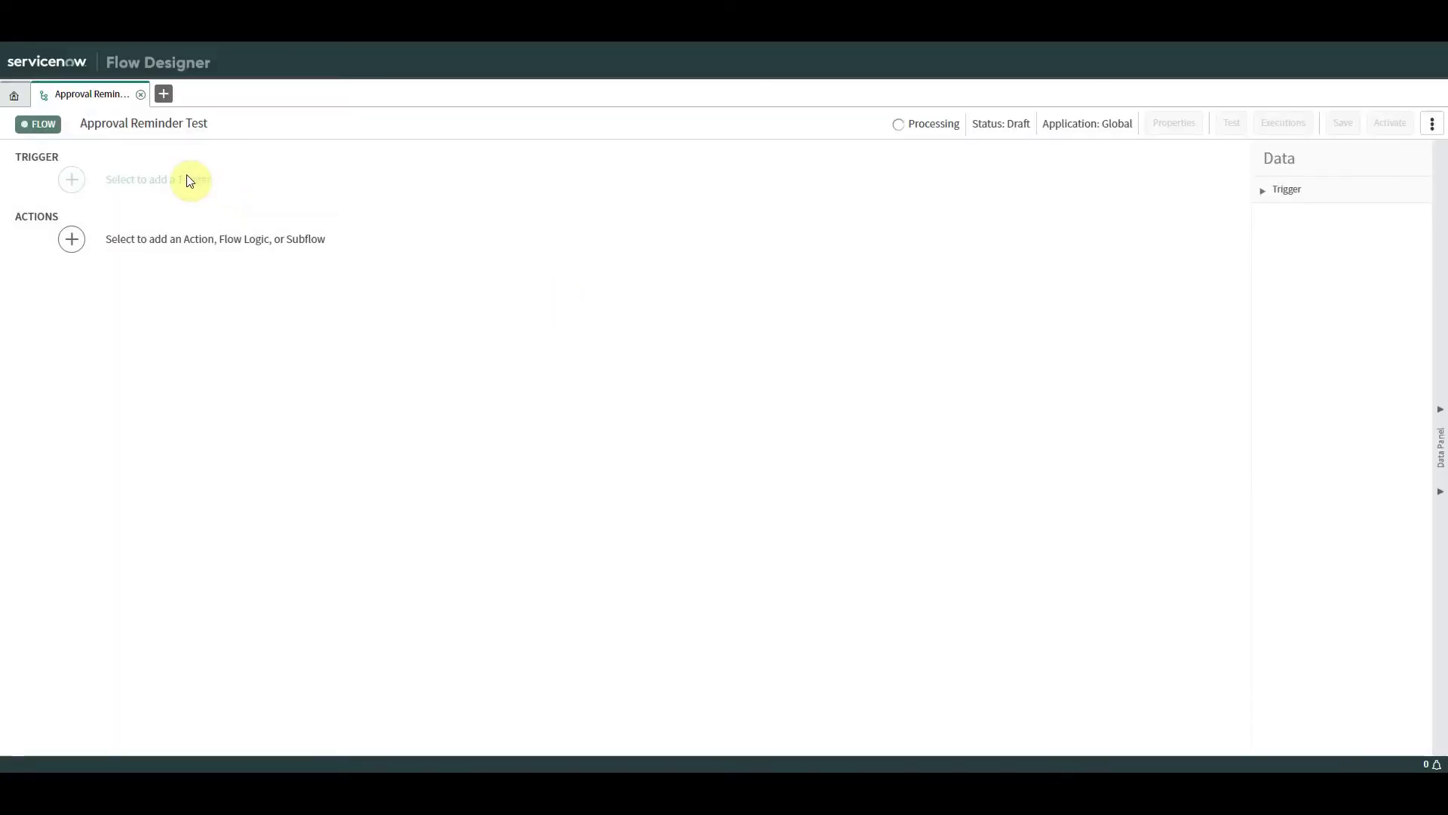
- Add a Weekly trigger that runs the flow on Tuesday at 10:00:00
{"action": "left_click", "coordinate": [162, 181]}
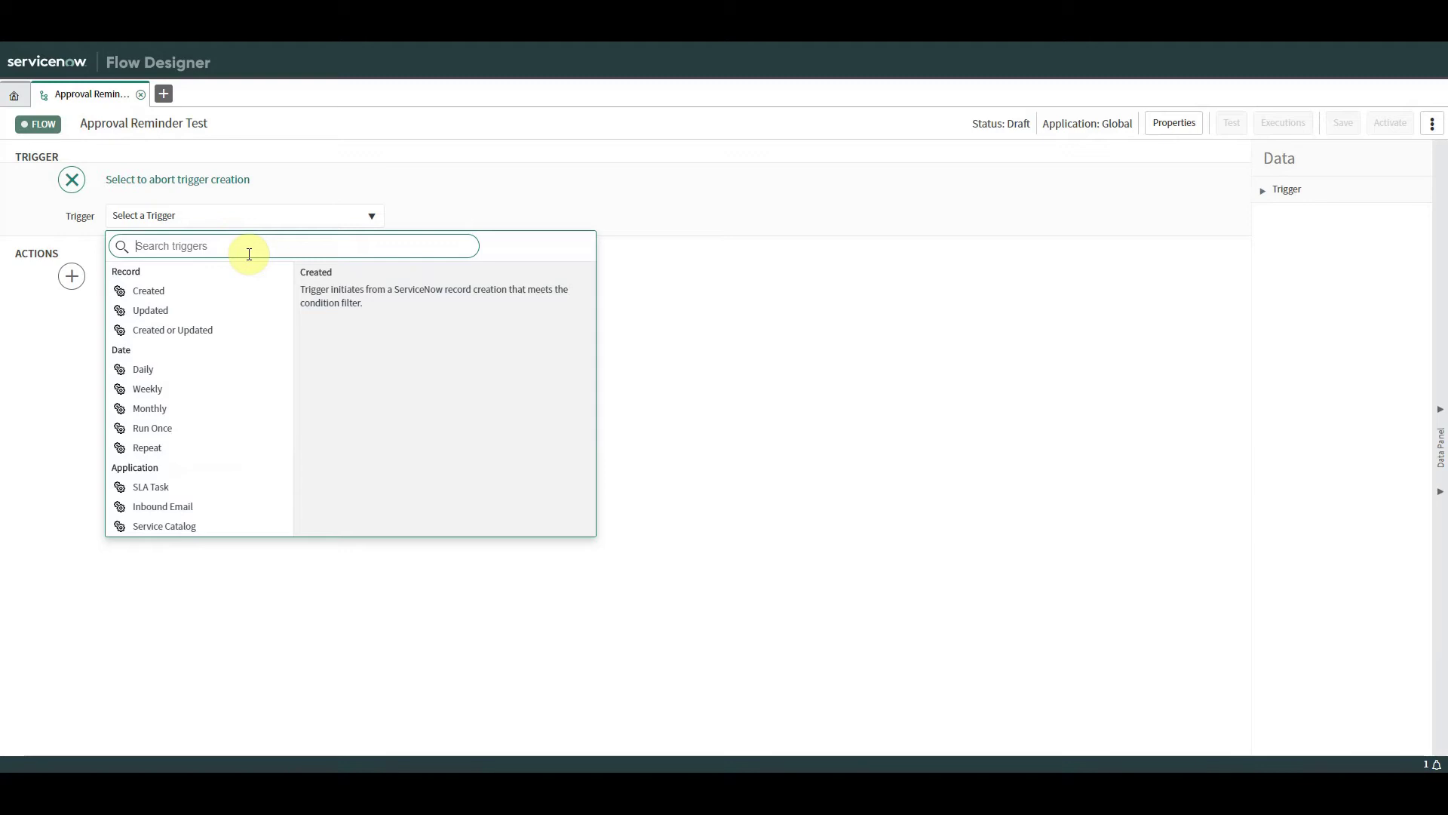
{"action": "left_click", "coordinate": [147, 387]}
{"action": "left_click", "coordinate": [355, 260]}
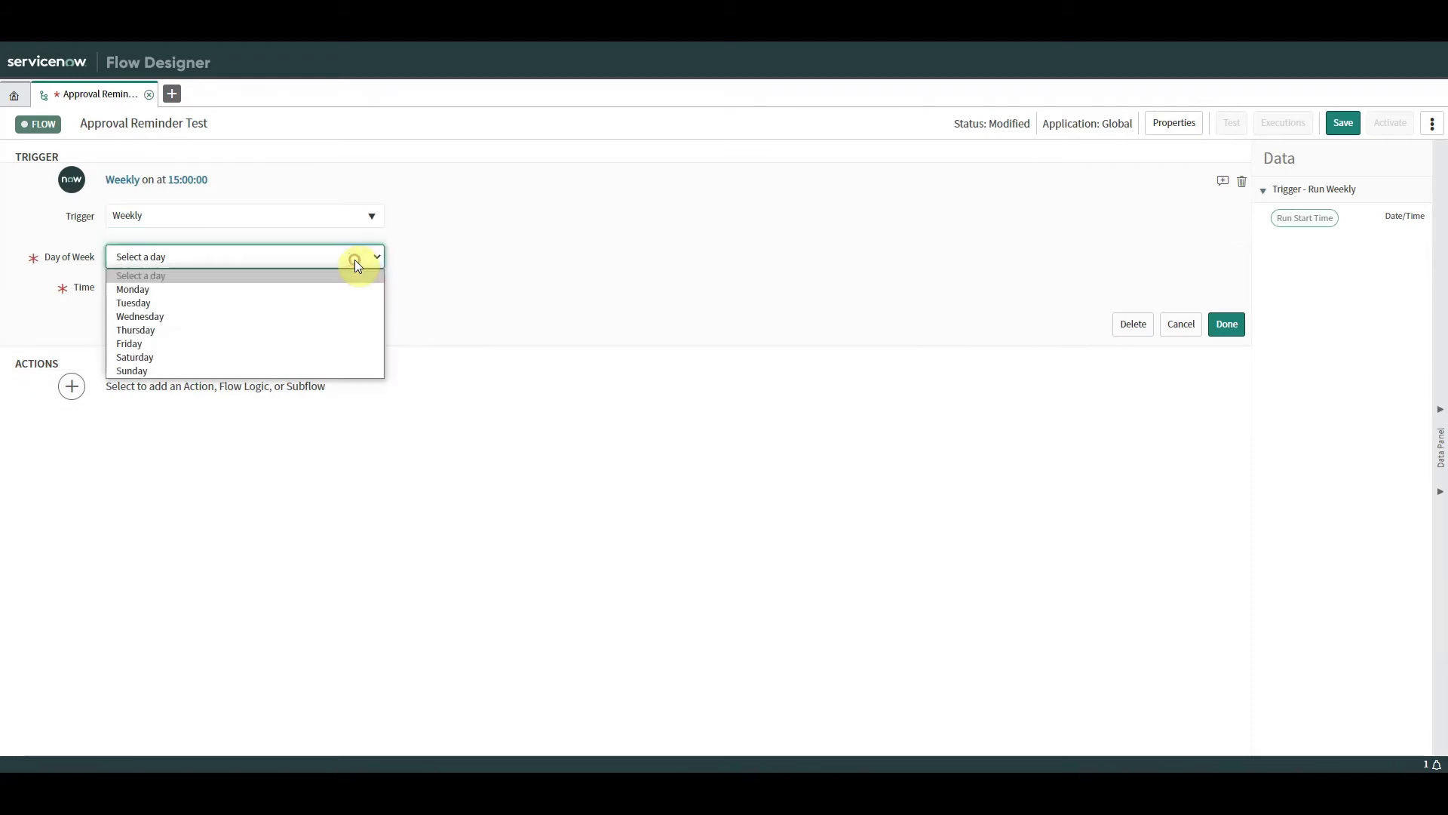
{"action": "left_click", "coordinate": [186, 305]}
{"action": "left_click", "coordinate": [148, 294]}
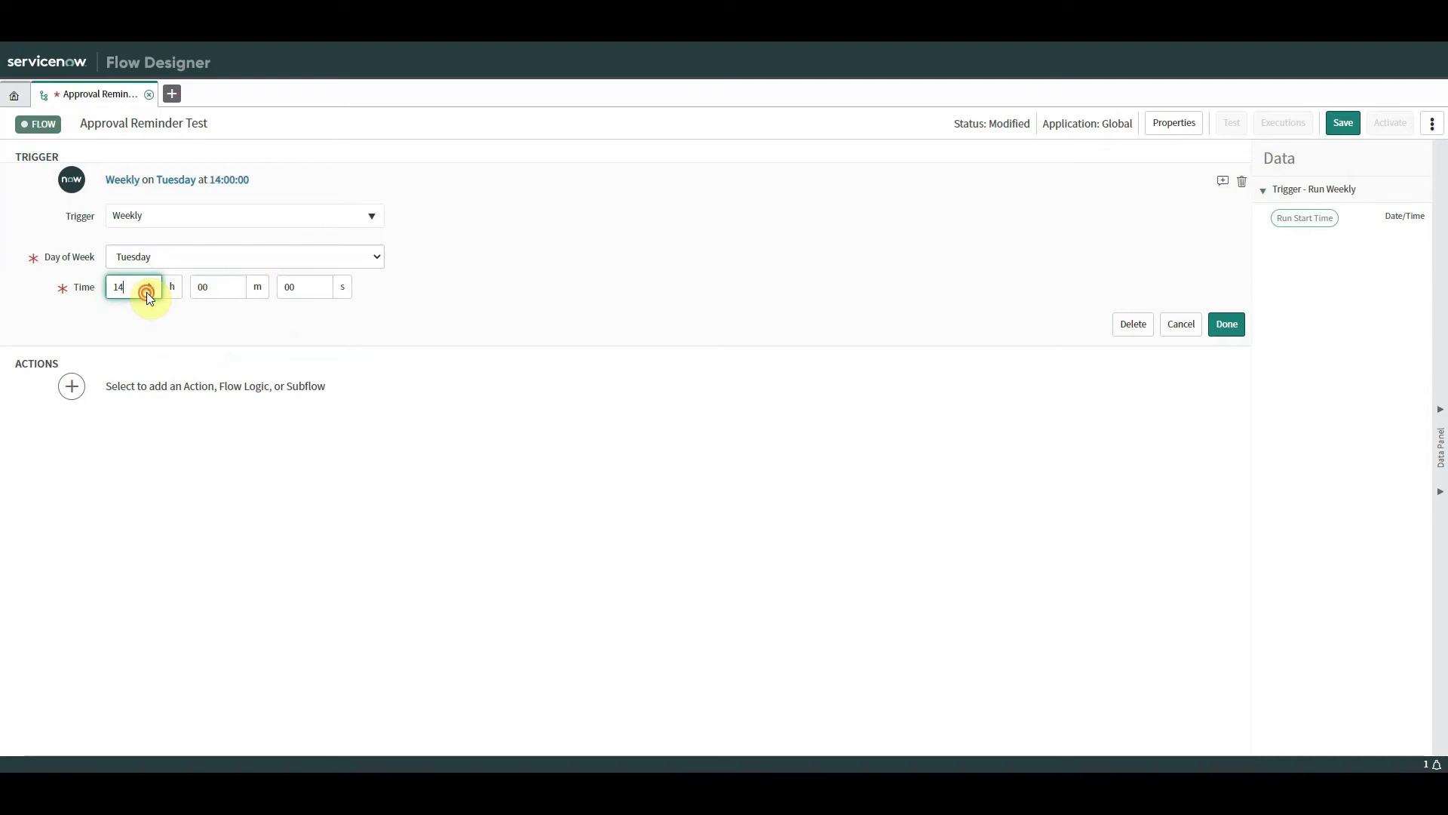
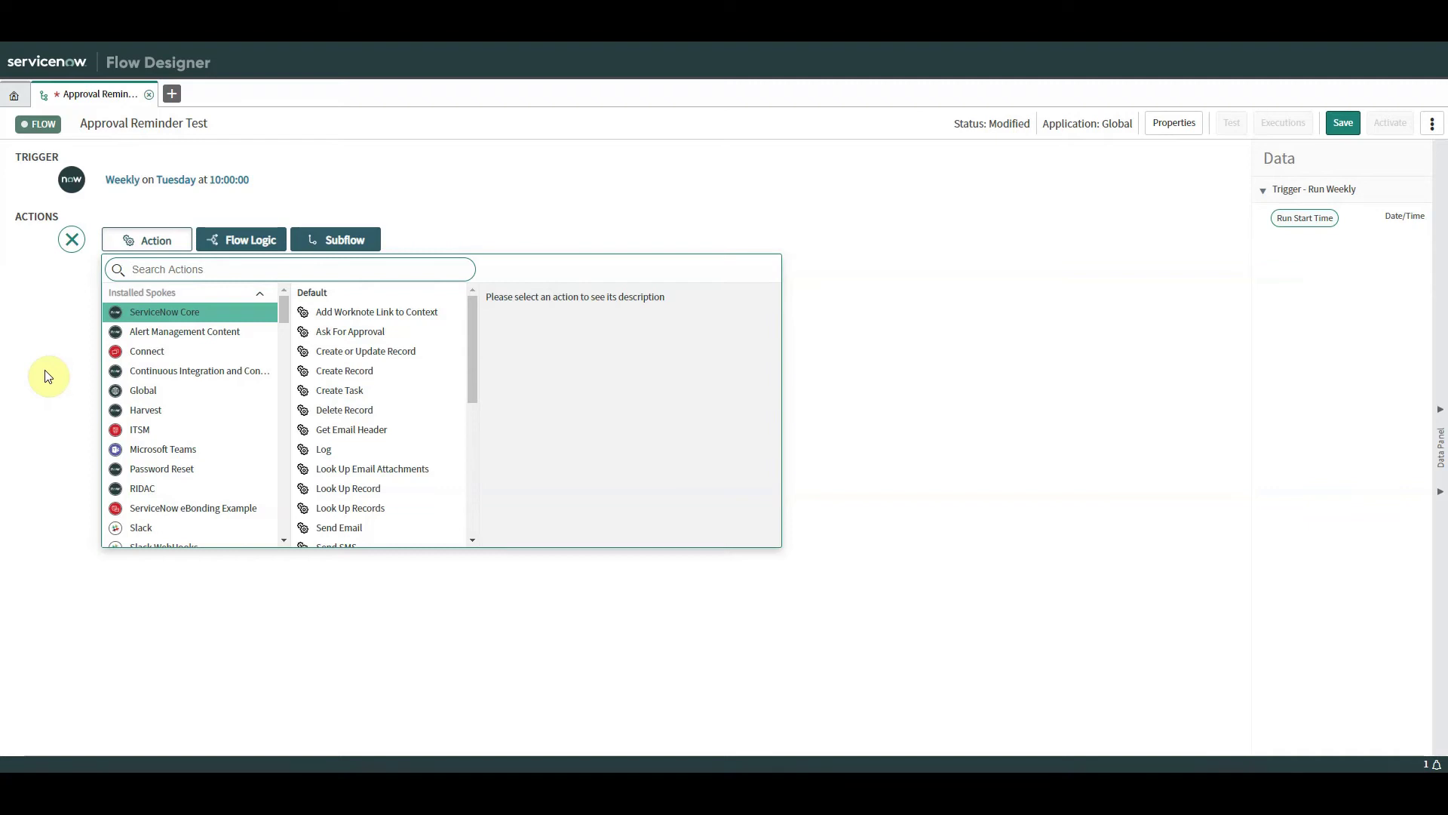
- Add a Look Up Records action on the Approval [sysapproval_approver] table
{"action": "left_click", "coordinate": [375, 508]}
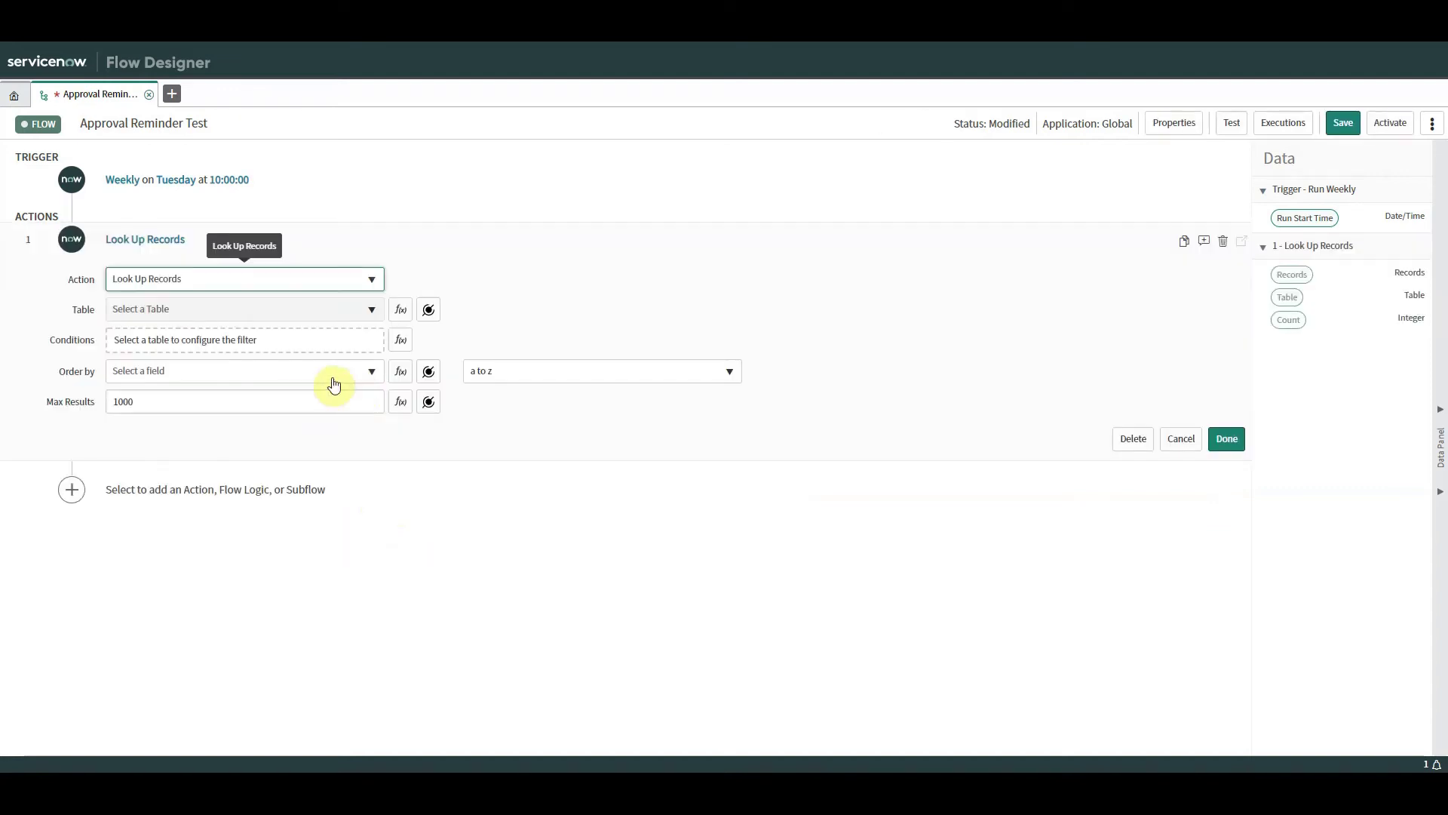
{"action": "left_click", "coordinate": [366, 309]}
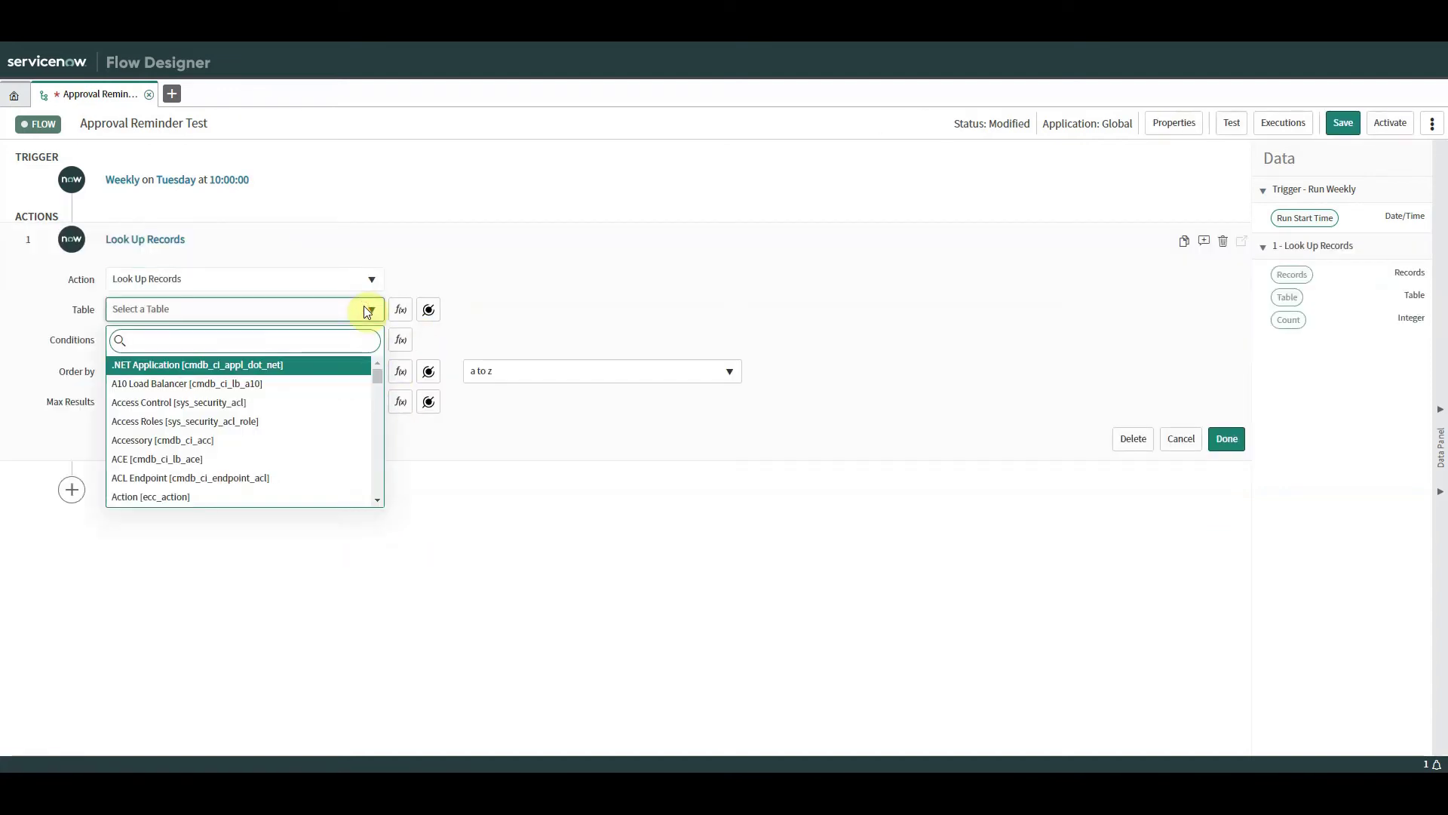
{"action": "type", "text": "approval"}
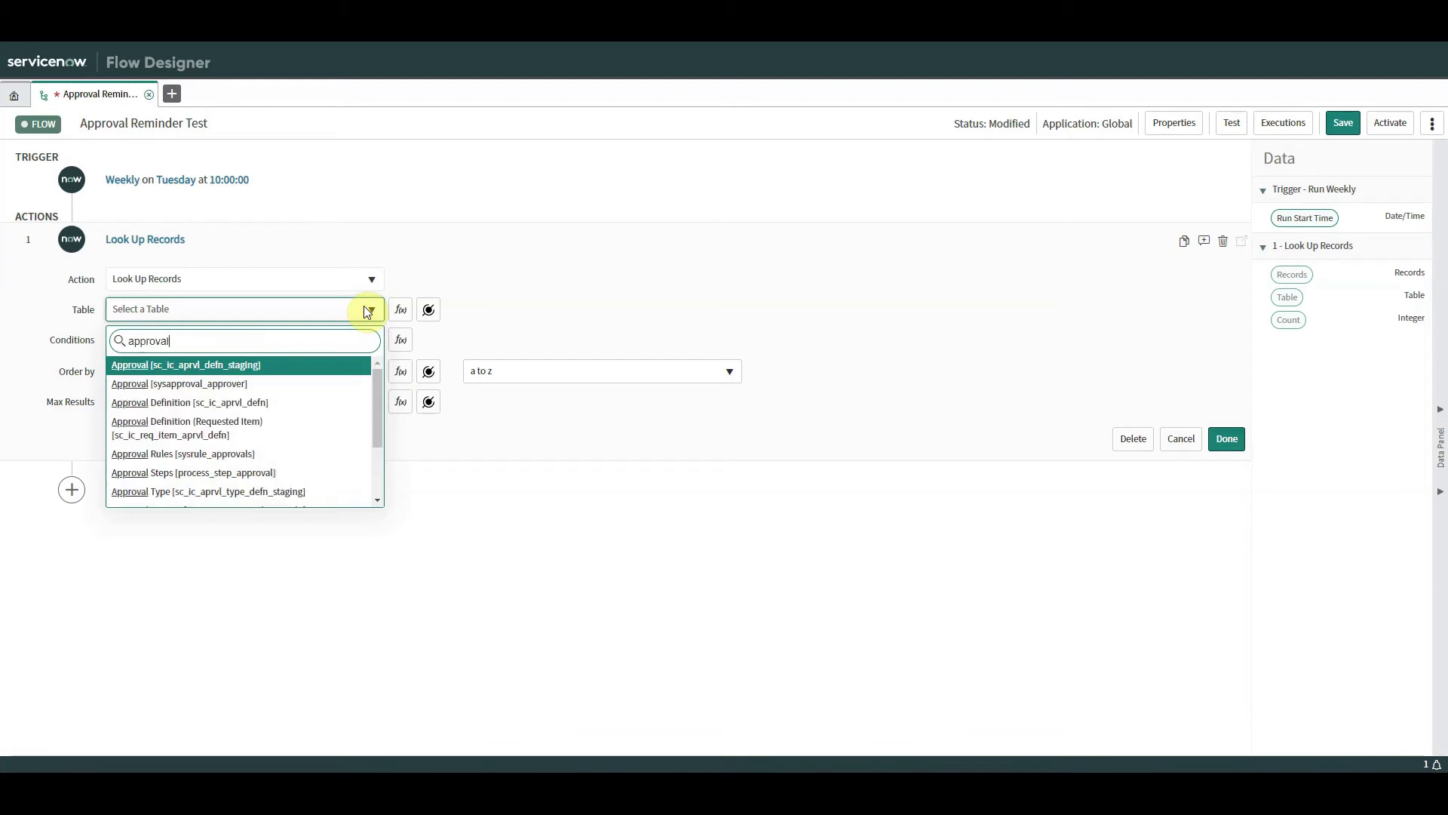
{"action": "left_click", "coordinate": [226, 383]}
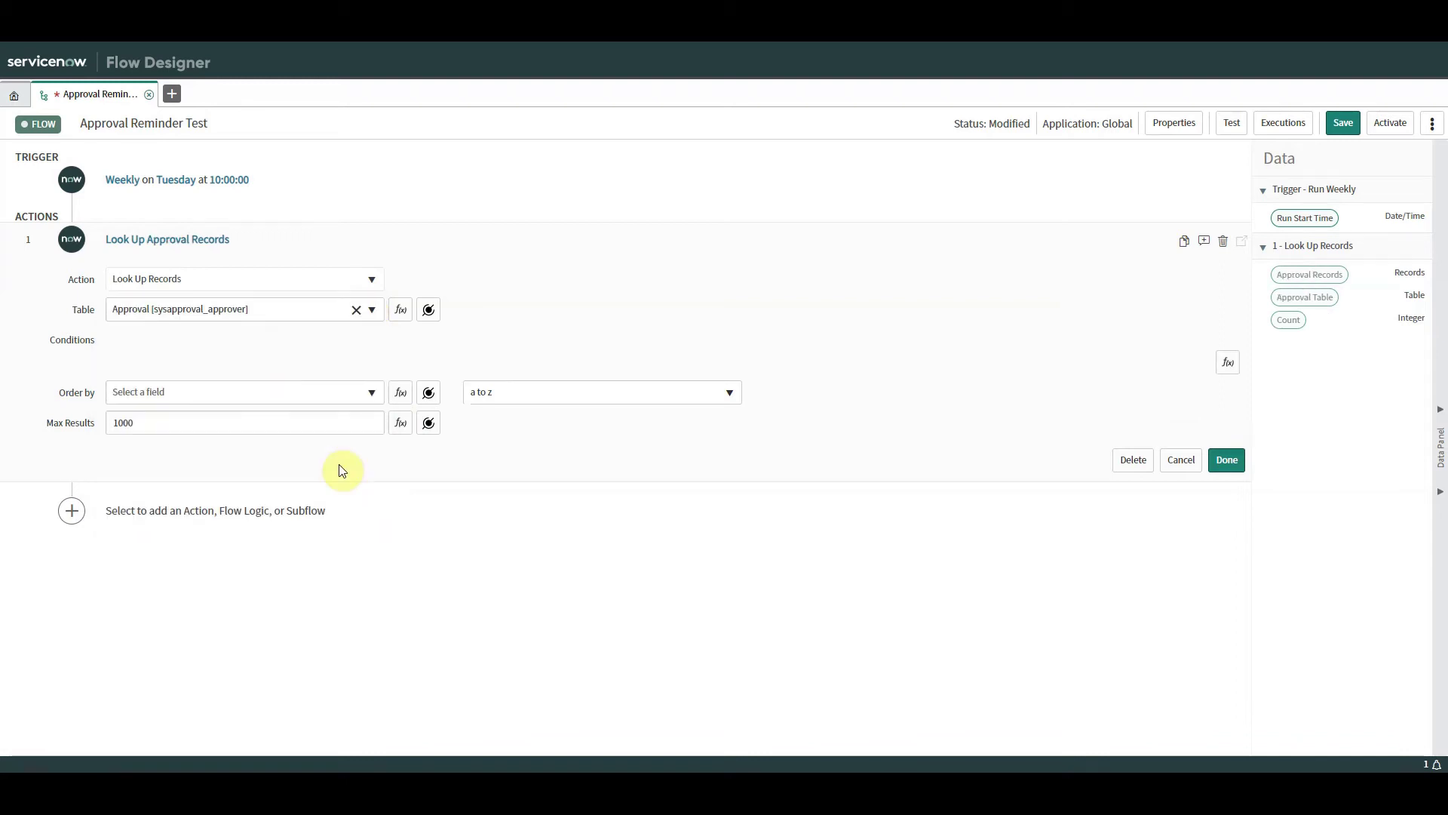
- Add a lookup condition requiring Created to be before Last 7 days
{"action": "left_click", "coordinate": [249, 362]}
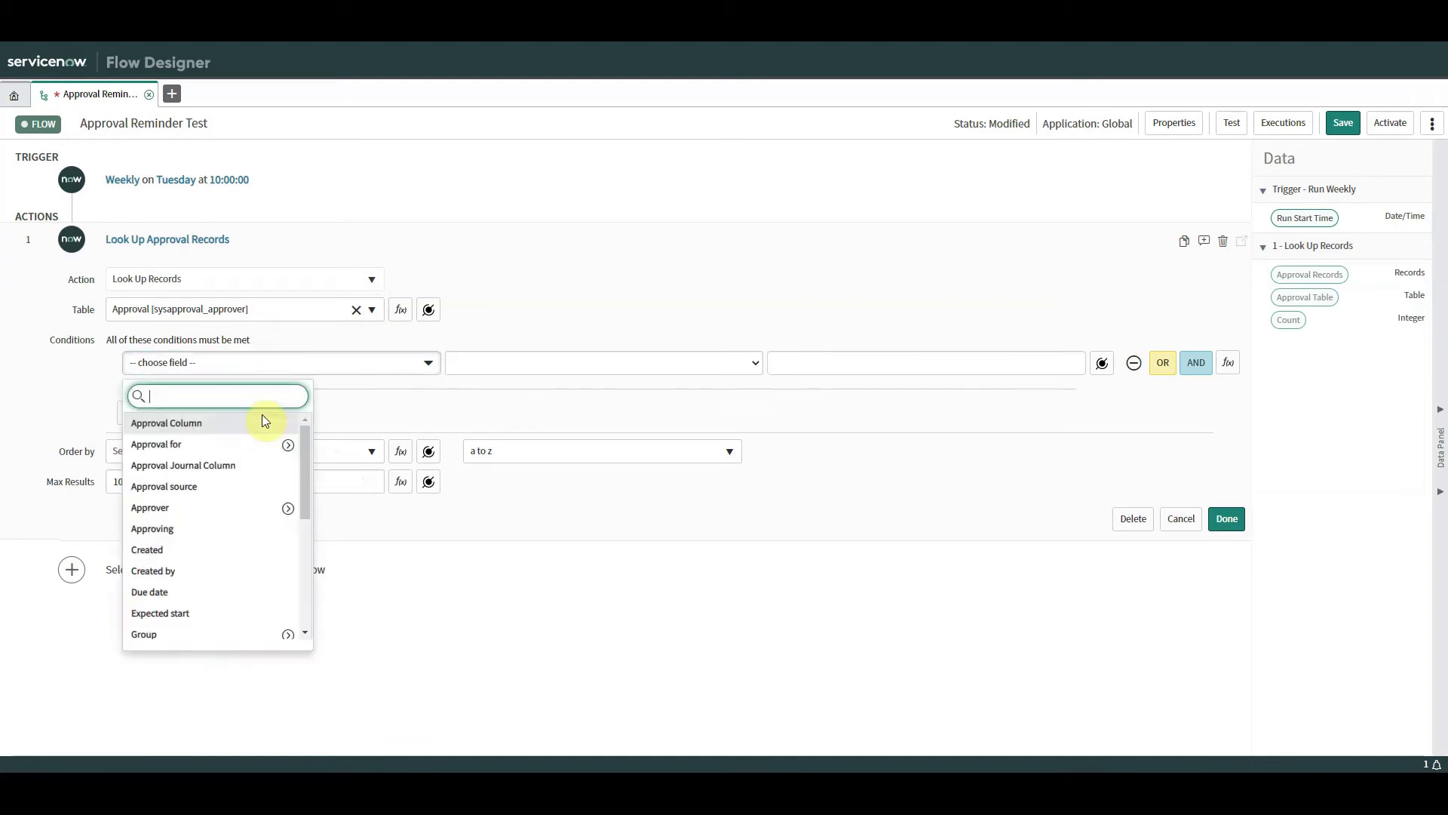
{"action": "type", "text": "cre"}
{"action": "left_click", "coordinate": [199, 423]}
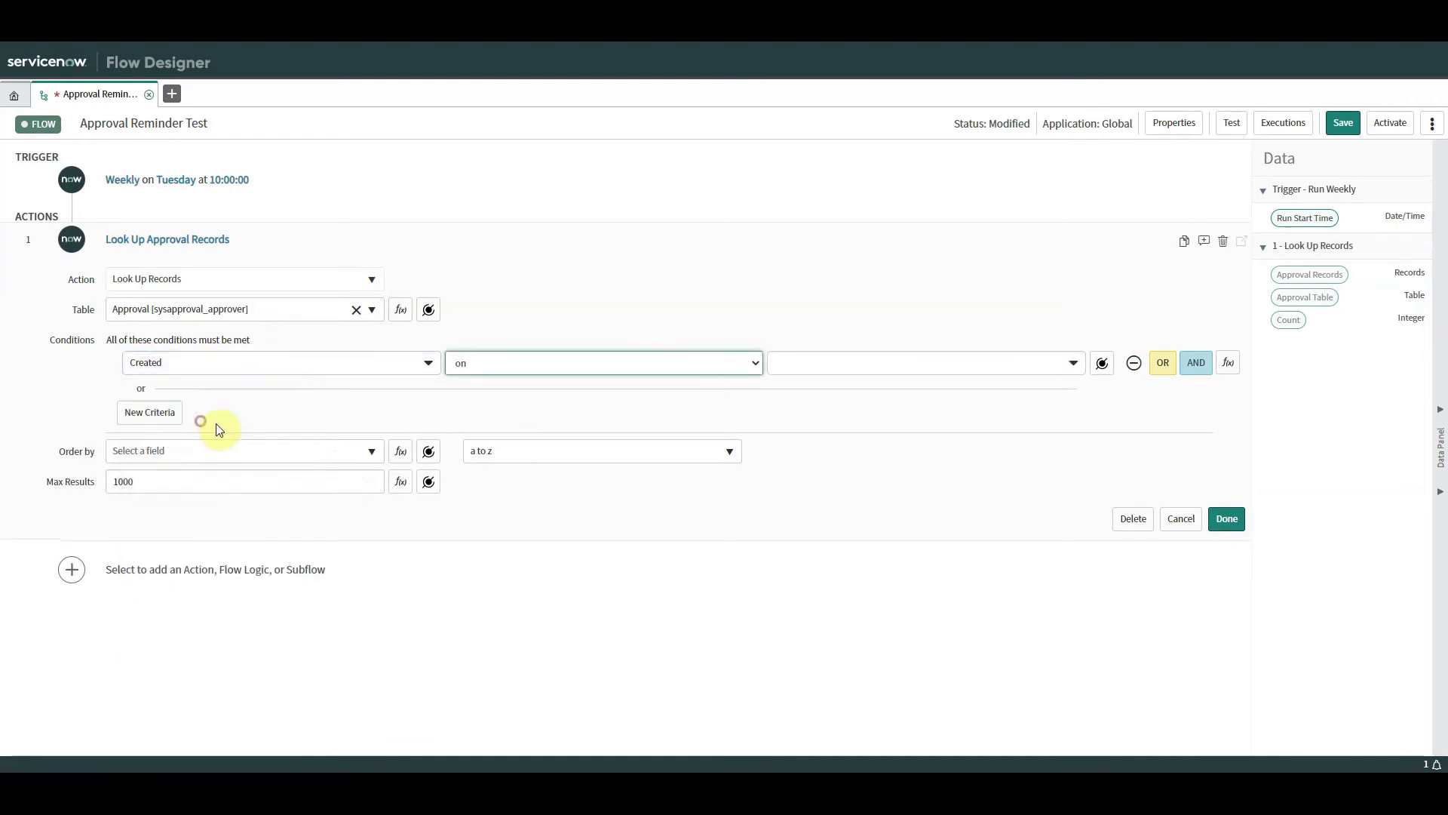
{"action": "left_click", "coordinate": [735, 364]}
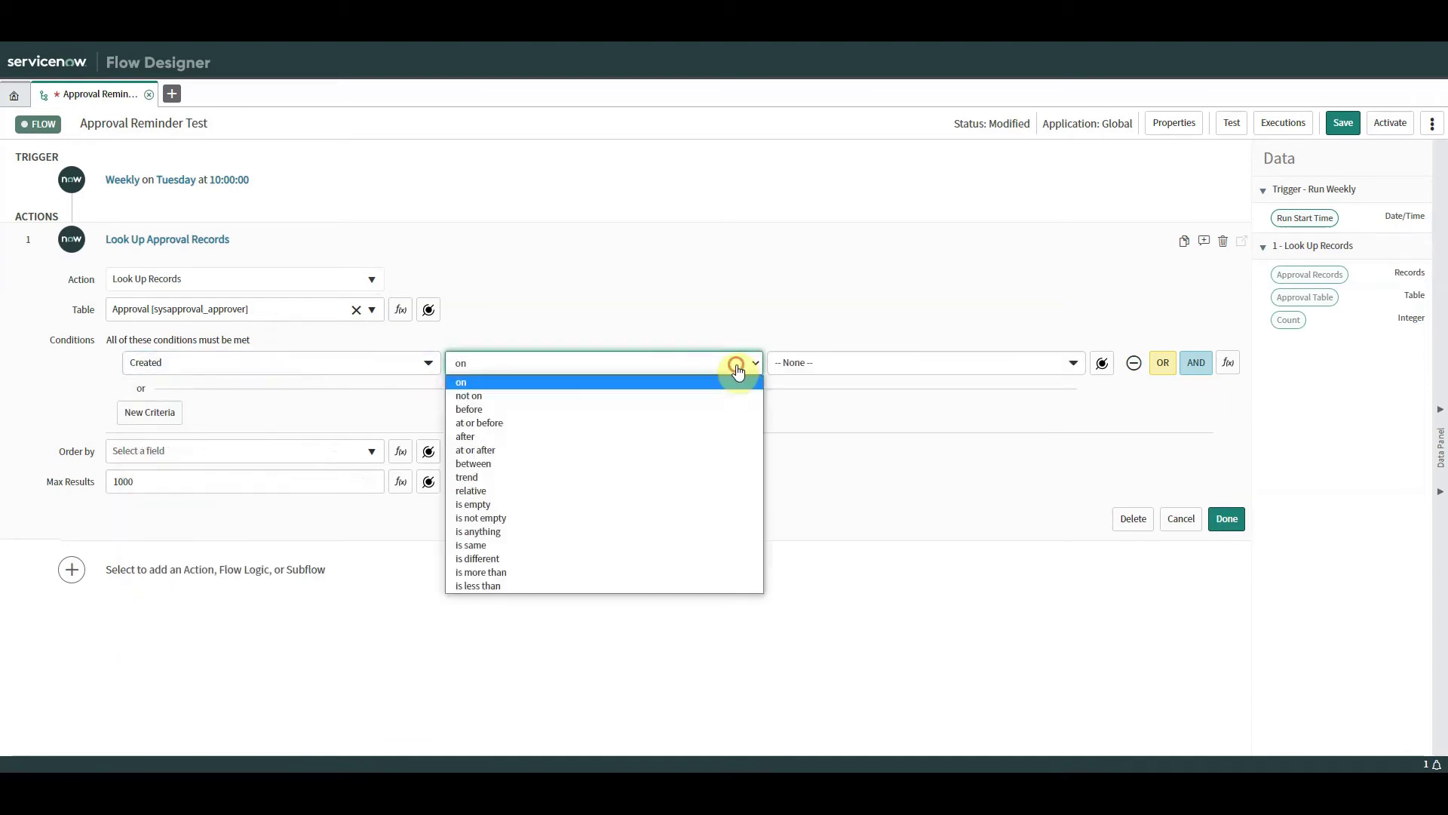
{"action": "left_click", "coordinate": [568, 410]}
{"action": "left_click", "coordinate": [1065, 365]}
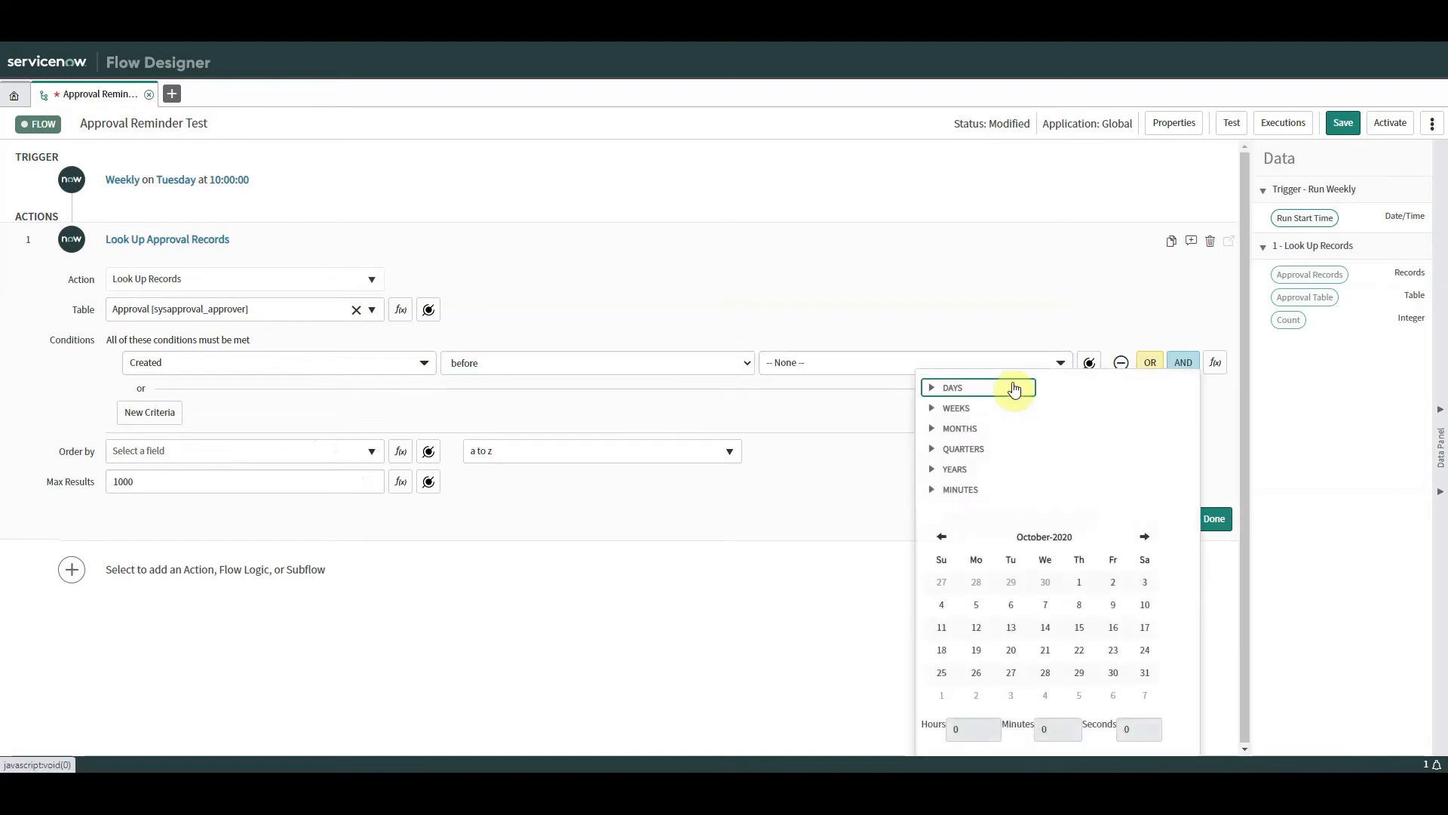
{"action": "left_click", "coordinate": [950, 387]}
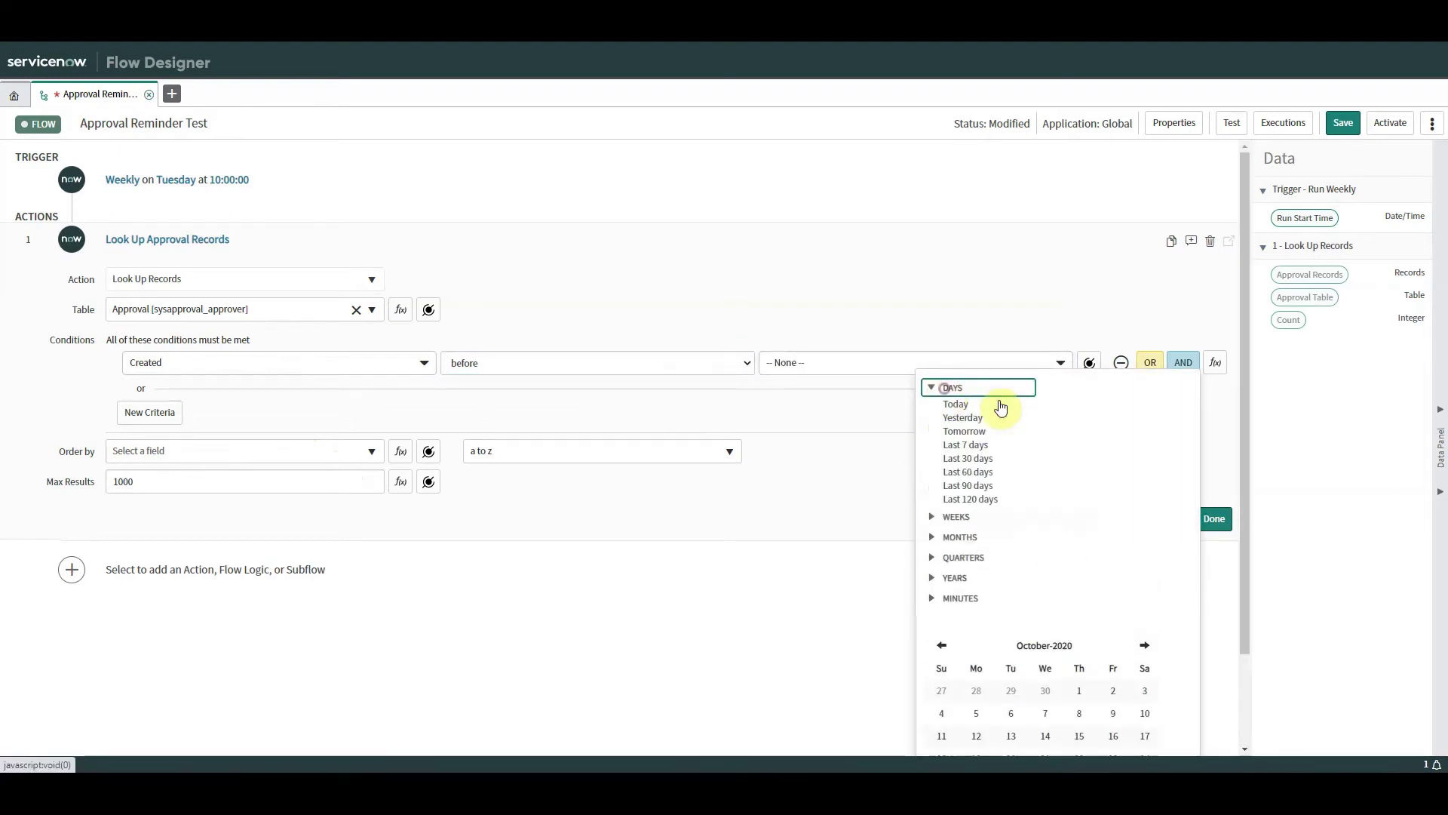
{"action": "left_click", "coordinate": [973, 445]}
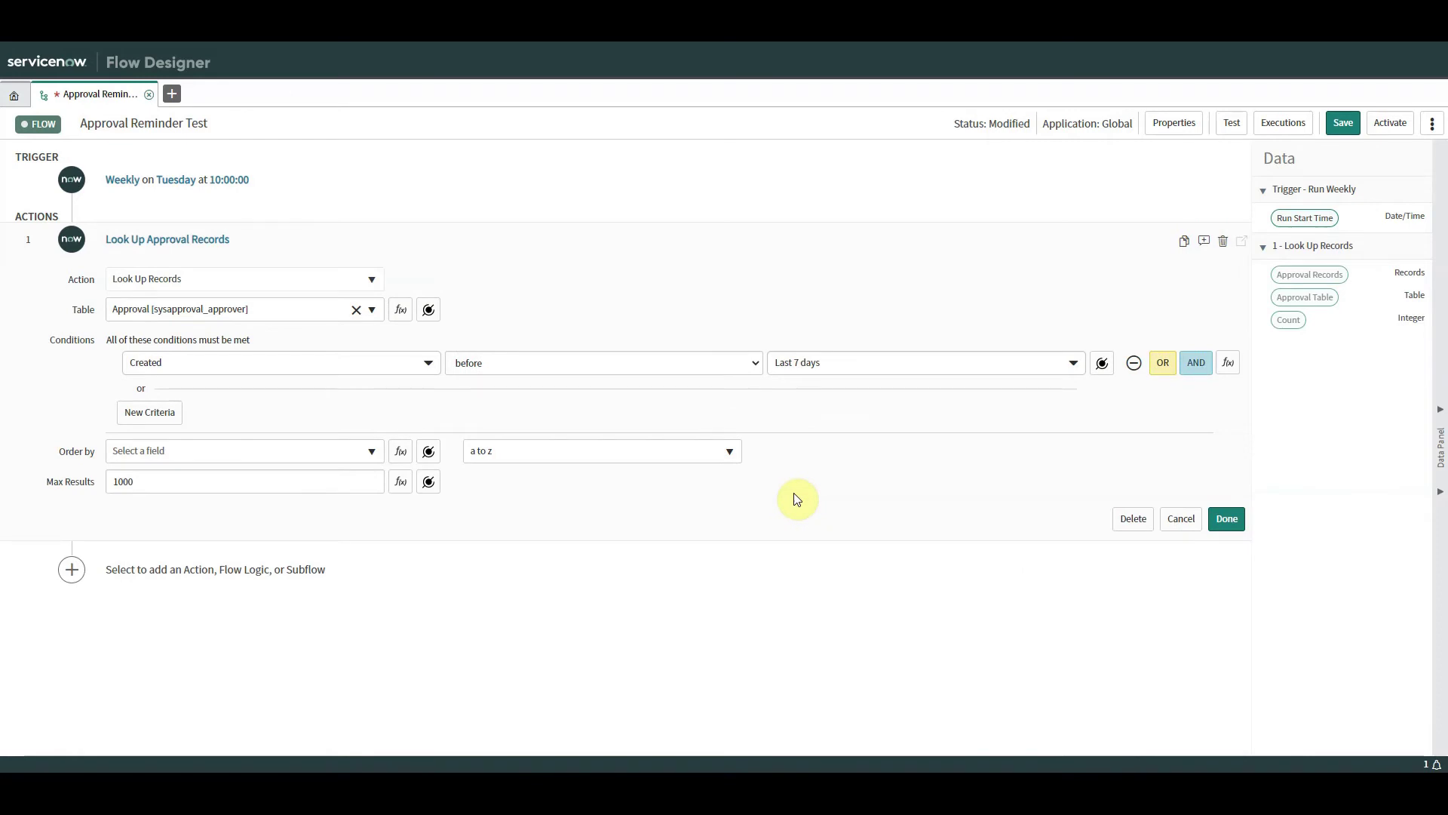
- Add an AND condition to the lookup requiring State is Requested
{"action": "left_click", "coordinate": [1196, 363]}
{"action": "left_click", "coordinate": [362, 394]}
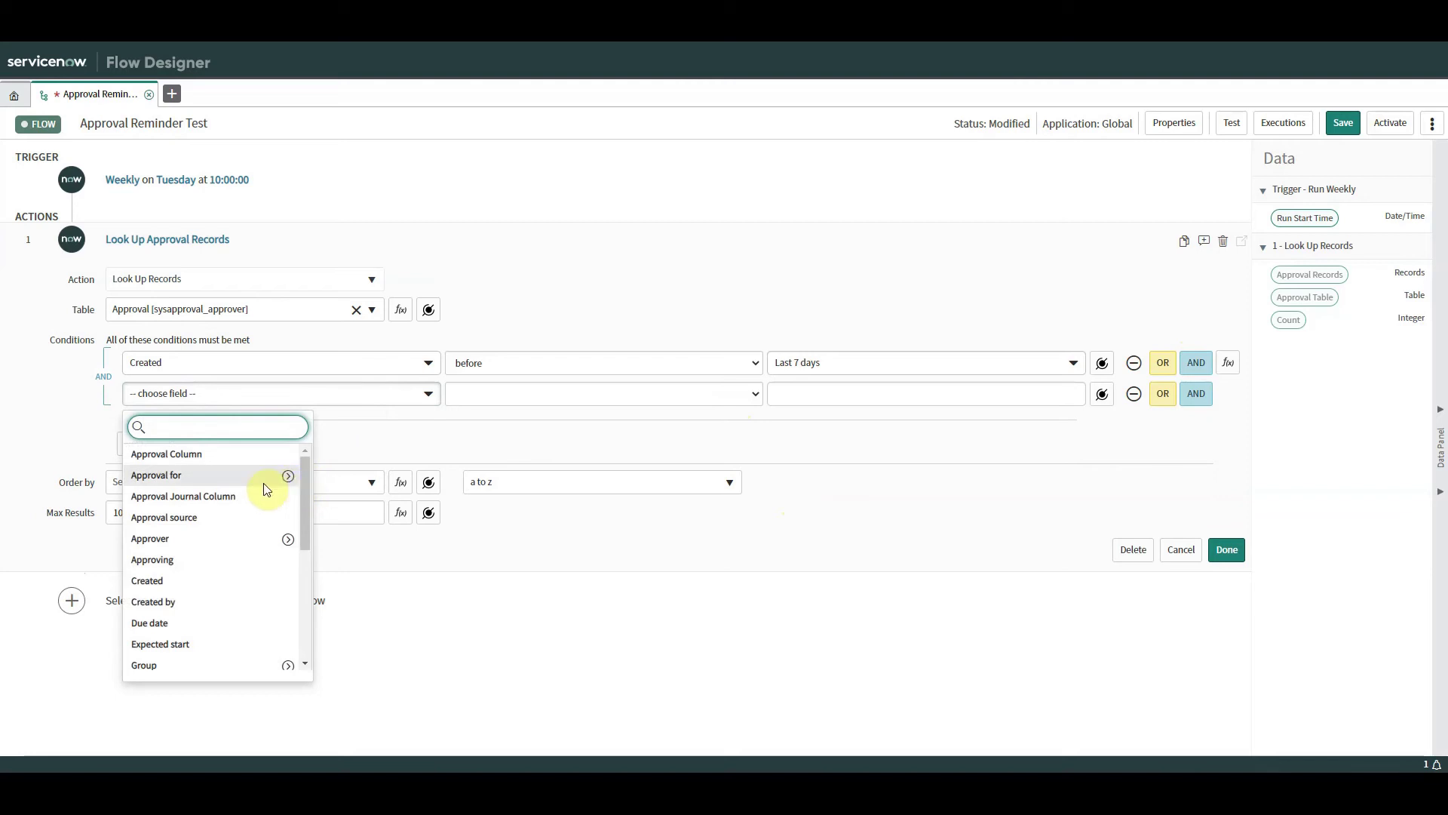
{"action": "left_click_drag", "start_coordinate": [305, 489], "coordinate": [306, 596]}
{"action": "left_click", "coordinate": [224, 532]}
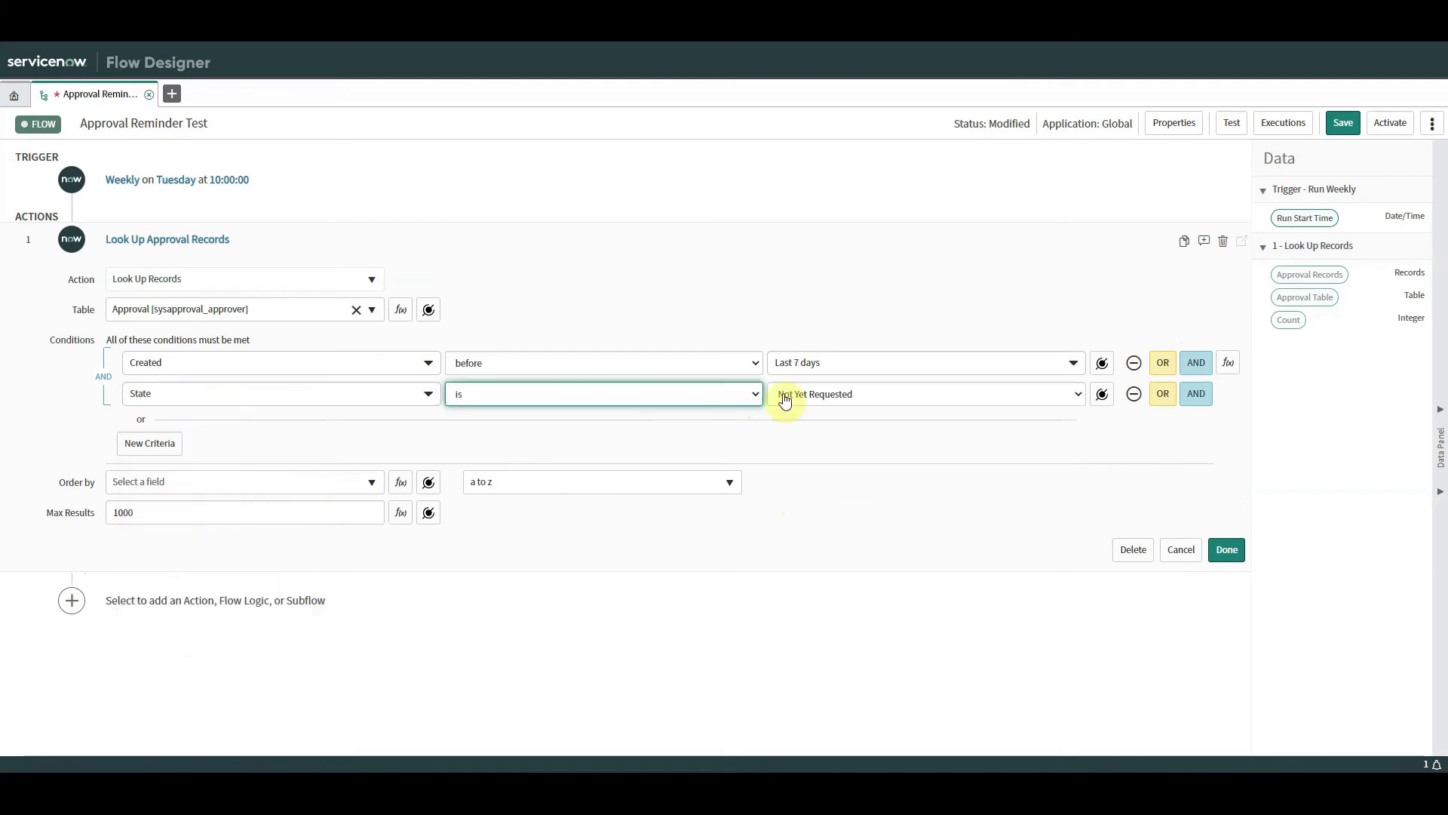
{"action": "left_click", "coordinate": [780, 396]}
{"action": "left_click", "coordinate": [821, 428]}
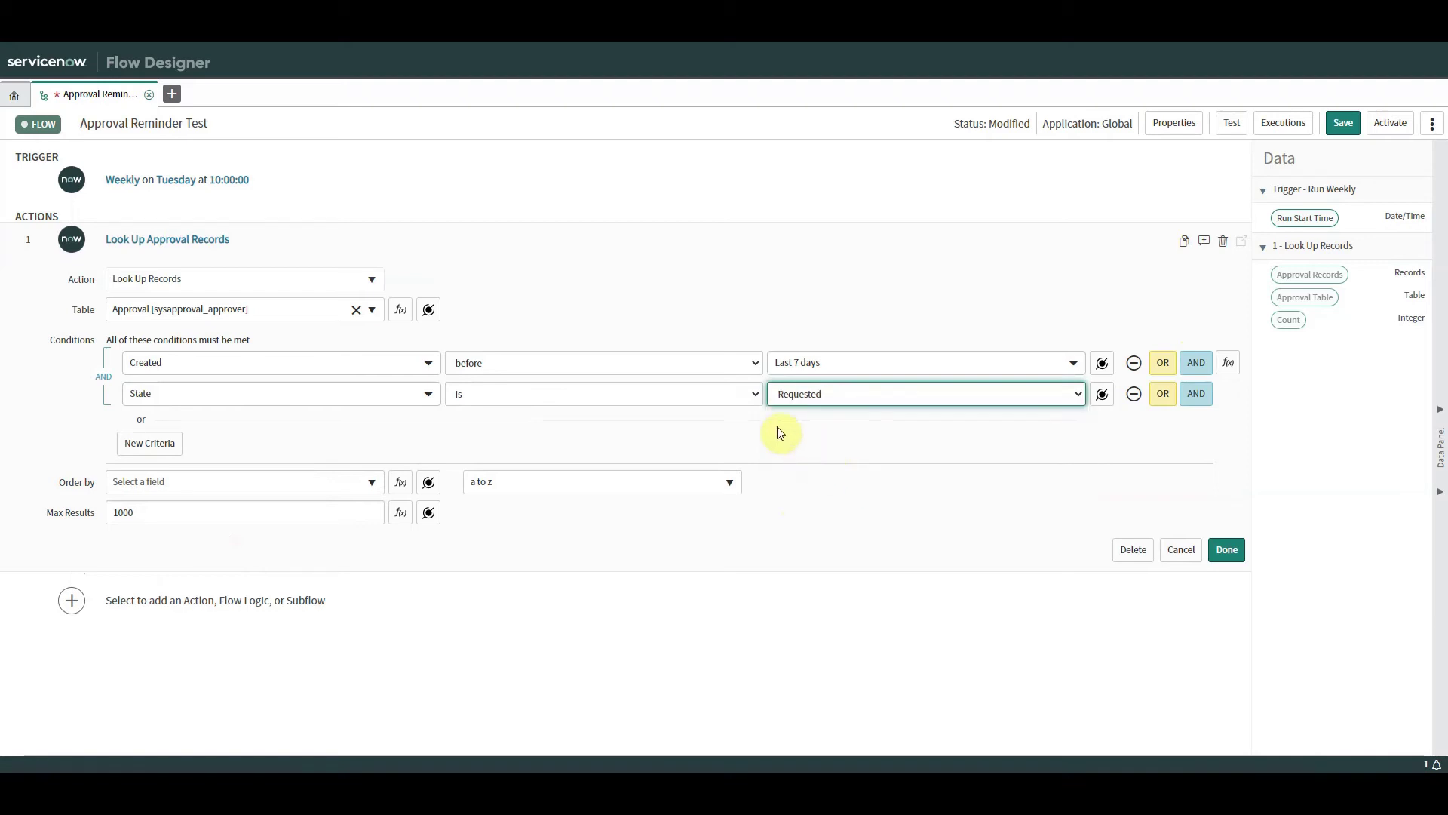
{"action": "left_click", "coordinate": [462, 391]}
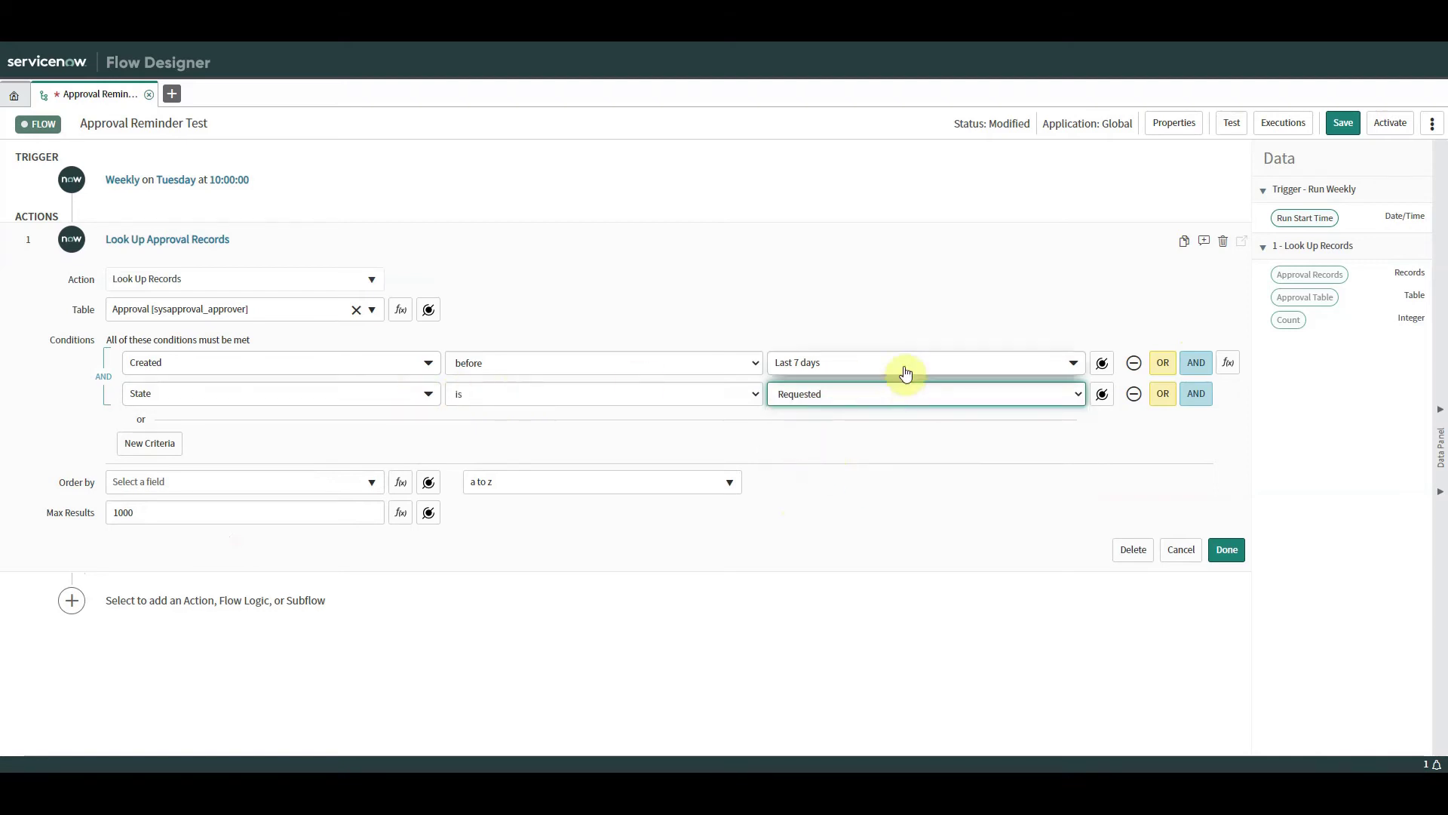
- Try an extra AND condition where the Approval for Task type is Change Request, and remove it again
{"action": "left_click", "coordinate": [1197, 394]}
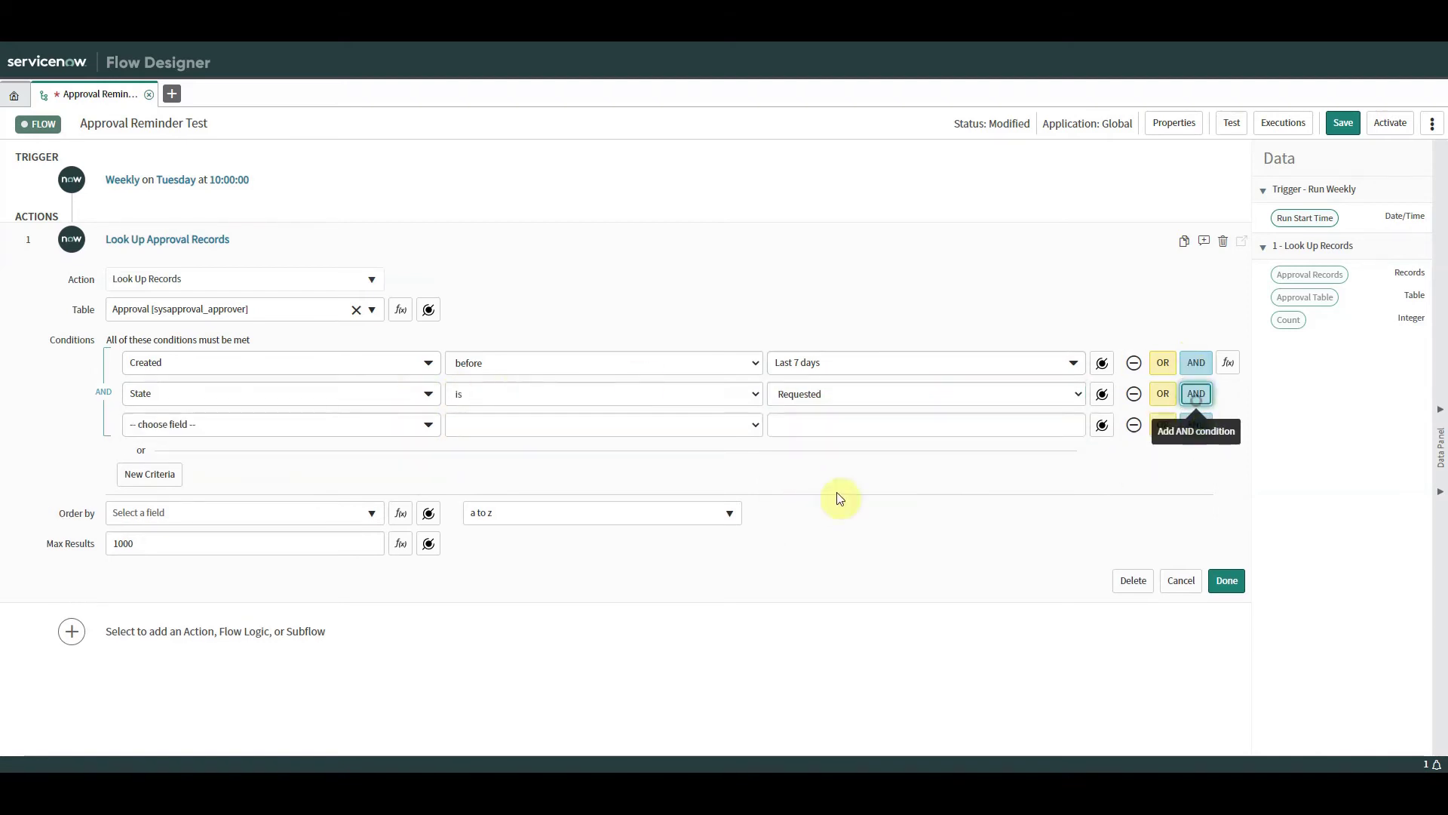
{"action": "left_click", "coordinate": [381, 427]}
{"action": "left_click", "coordinate": [288, 506]}
{"action": "left_click_drag", "start_coordinate": [495, 522], "coordinate": [492, 672]}
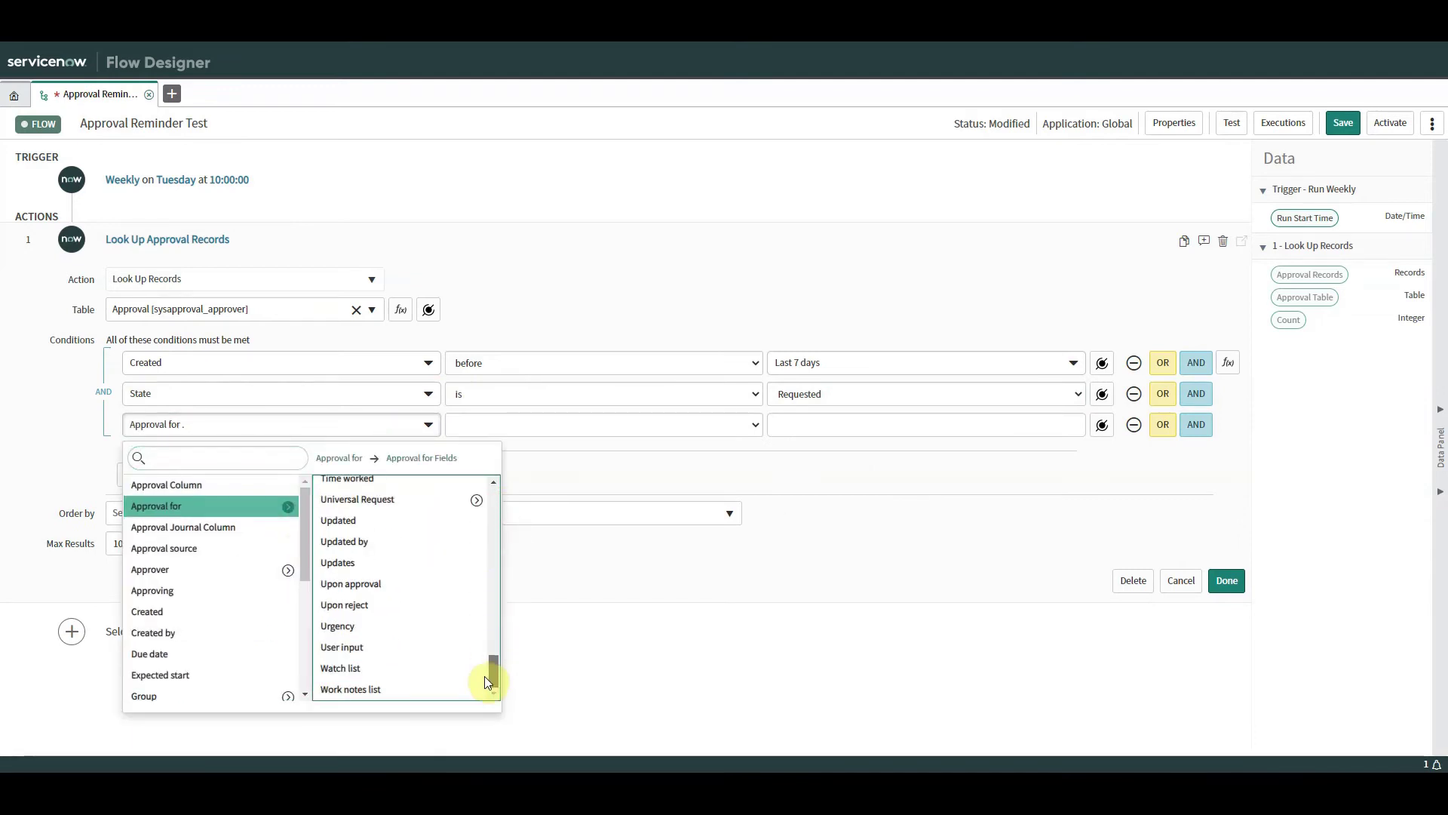
{"action": "scroll", "coordinate": [411, 562], "scroll_direction": "up", "scroll_amount": 1}
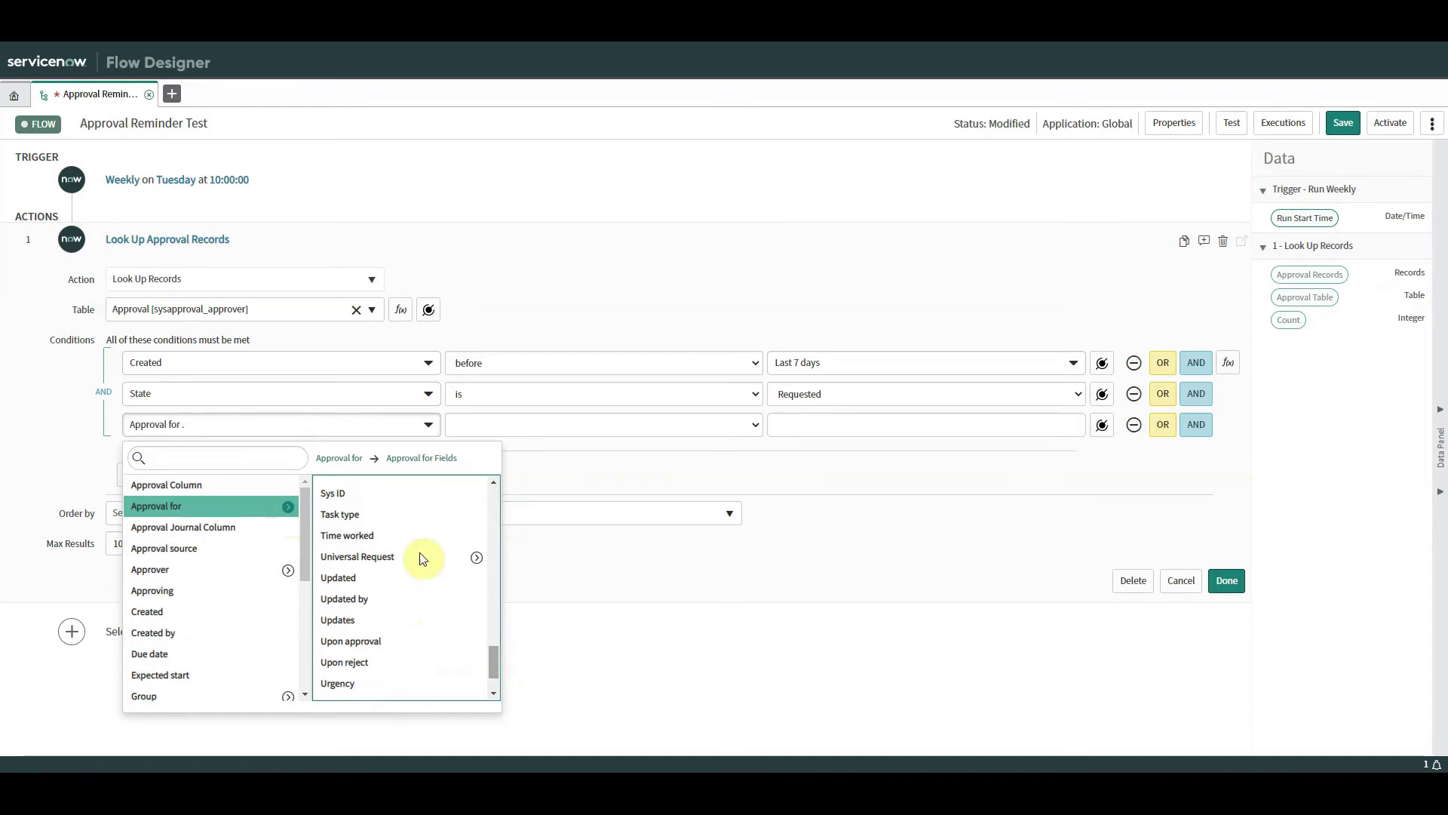
{"action": "left_click", "coordinate": [380, 514]}
{"action": "left_click", "coordinate": [867, 425]}
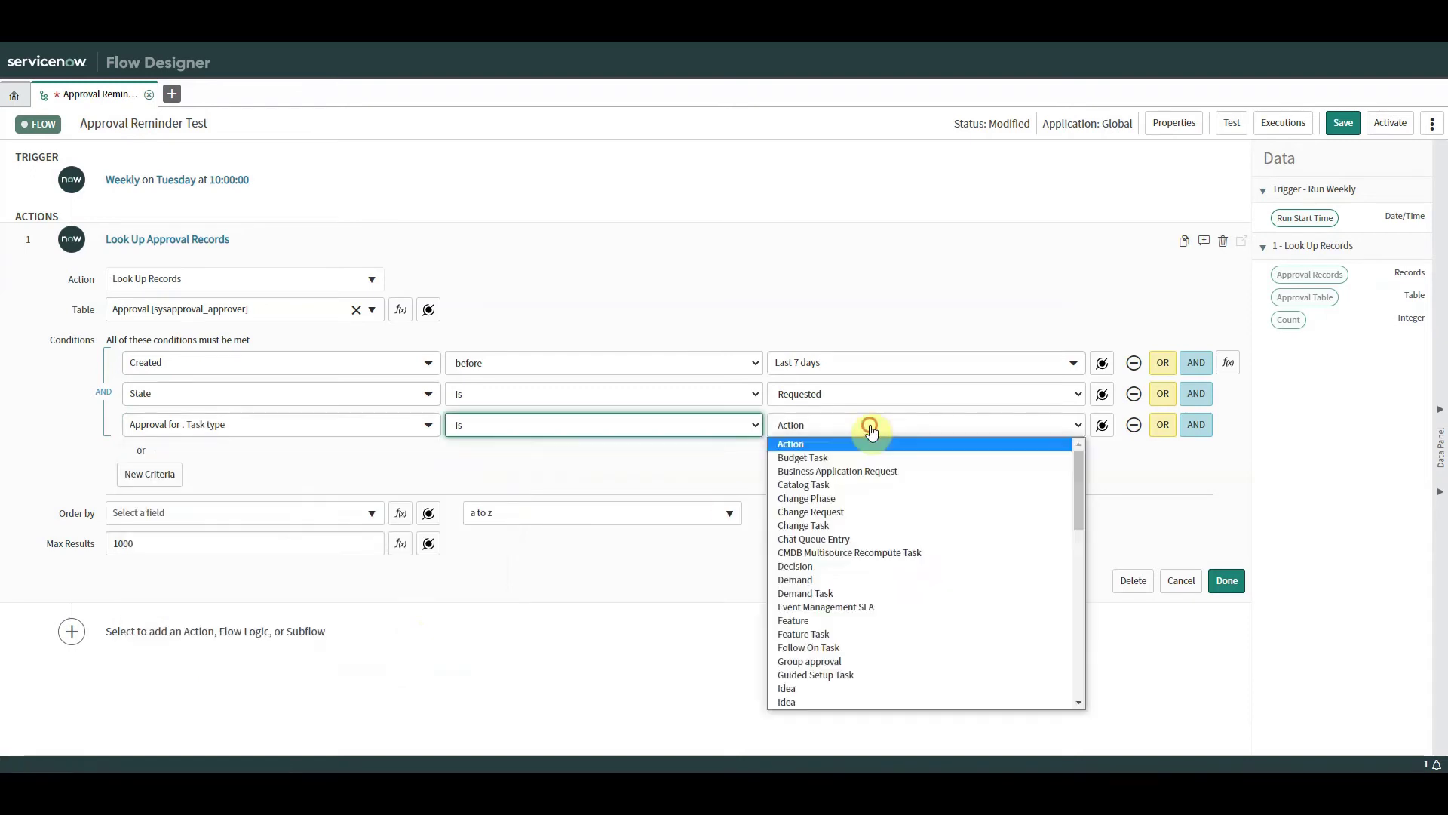
{"action": "left_click", "coordinate": [867, 510]}
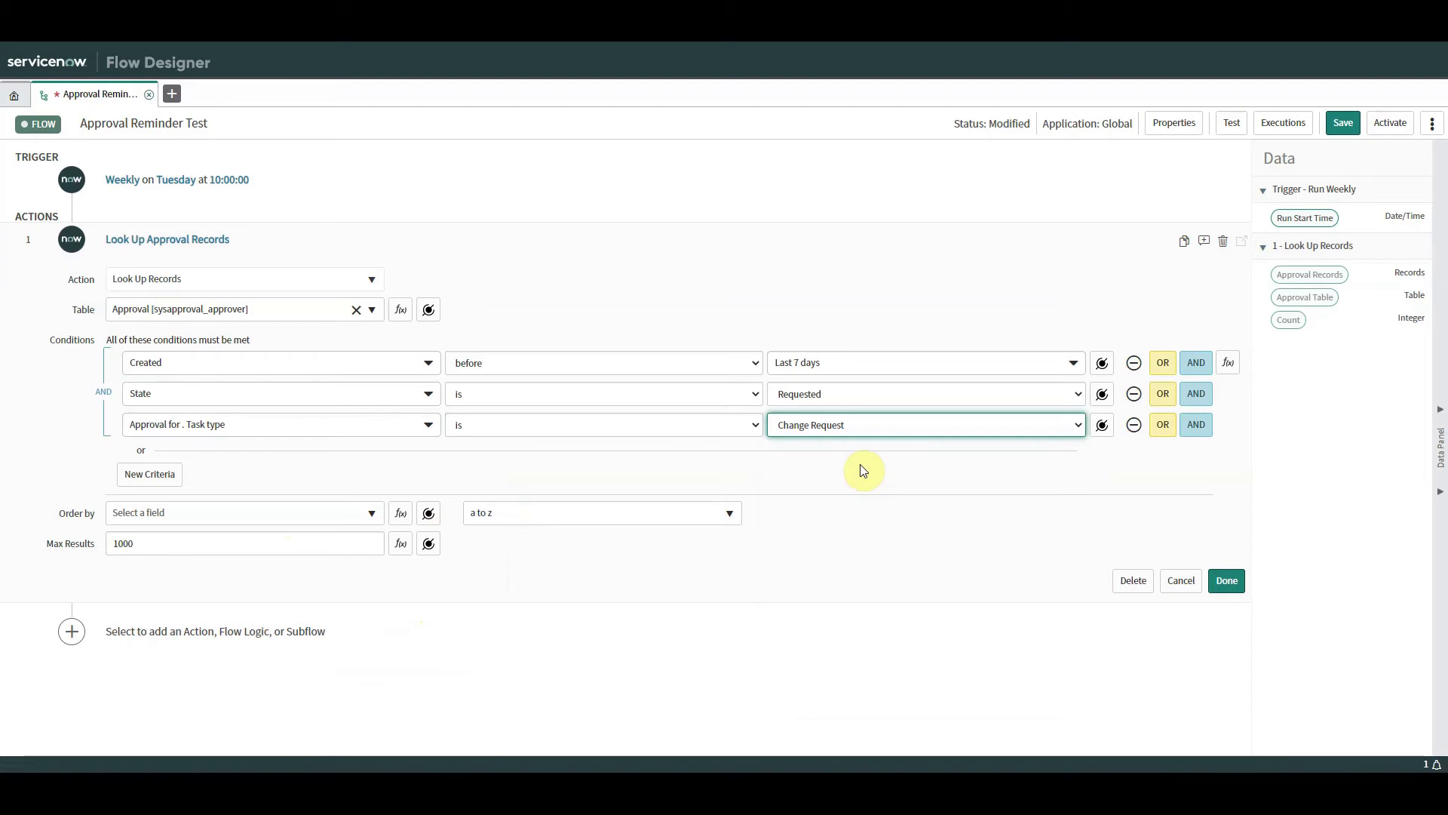
{"action": "left_click", "coordinate": [1133, 427]}
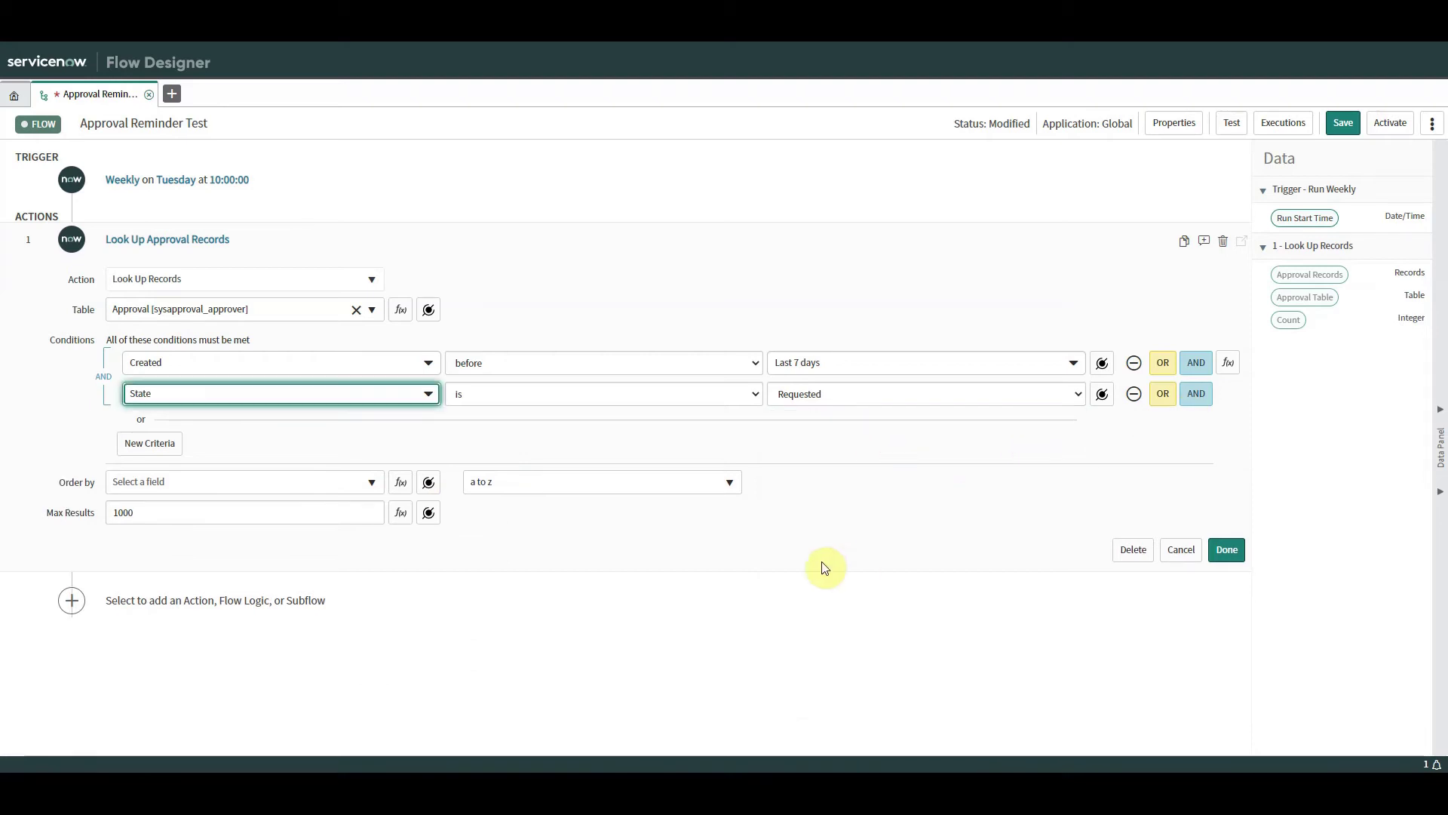
- Finish the lookup action and add a For Each loop over the Approval Records from step 1
{"action": "left_click", "coordinate": [1228, 550]}
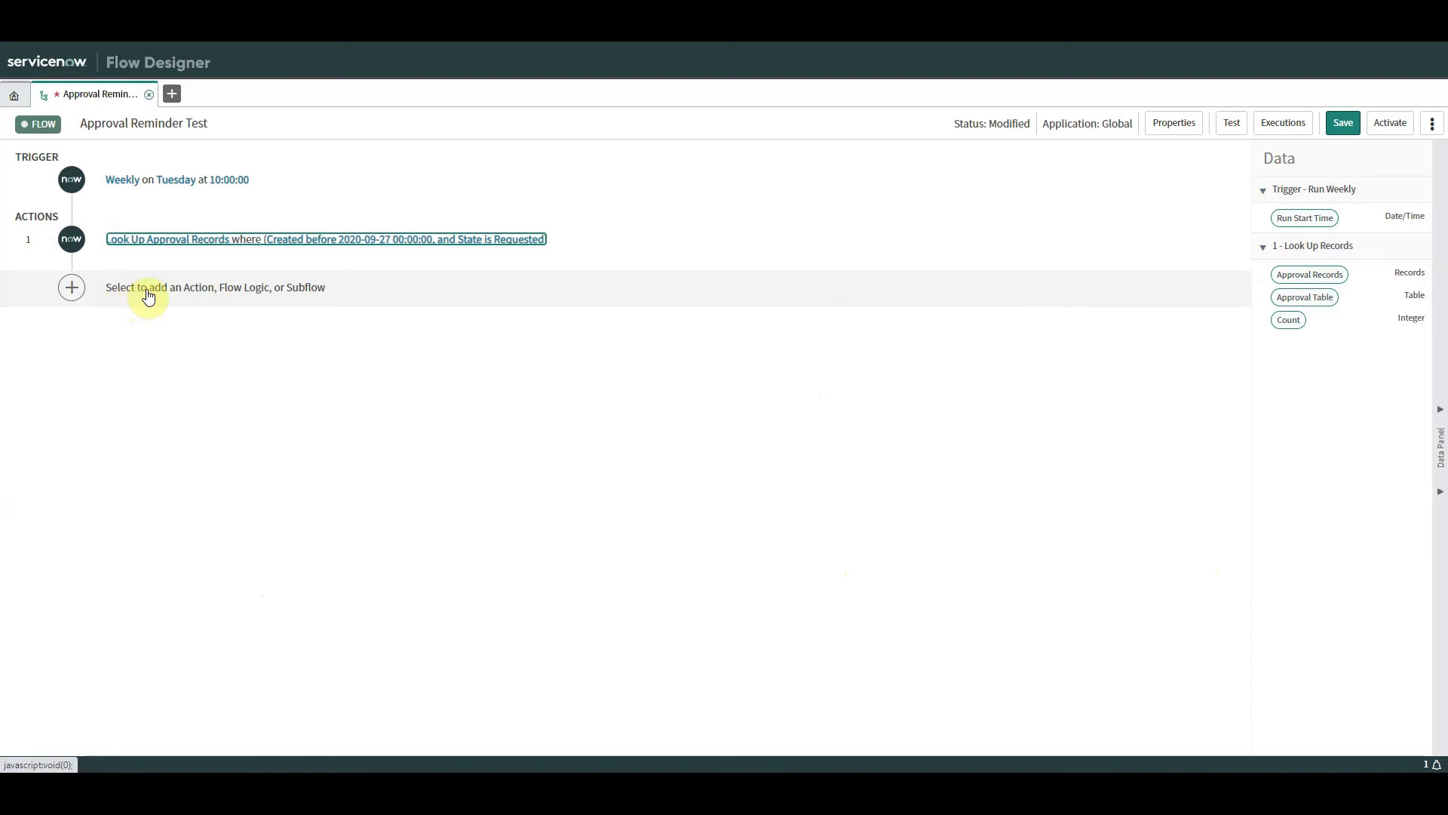
{"action": "left_click", "coordinate": [148, 296]}
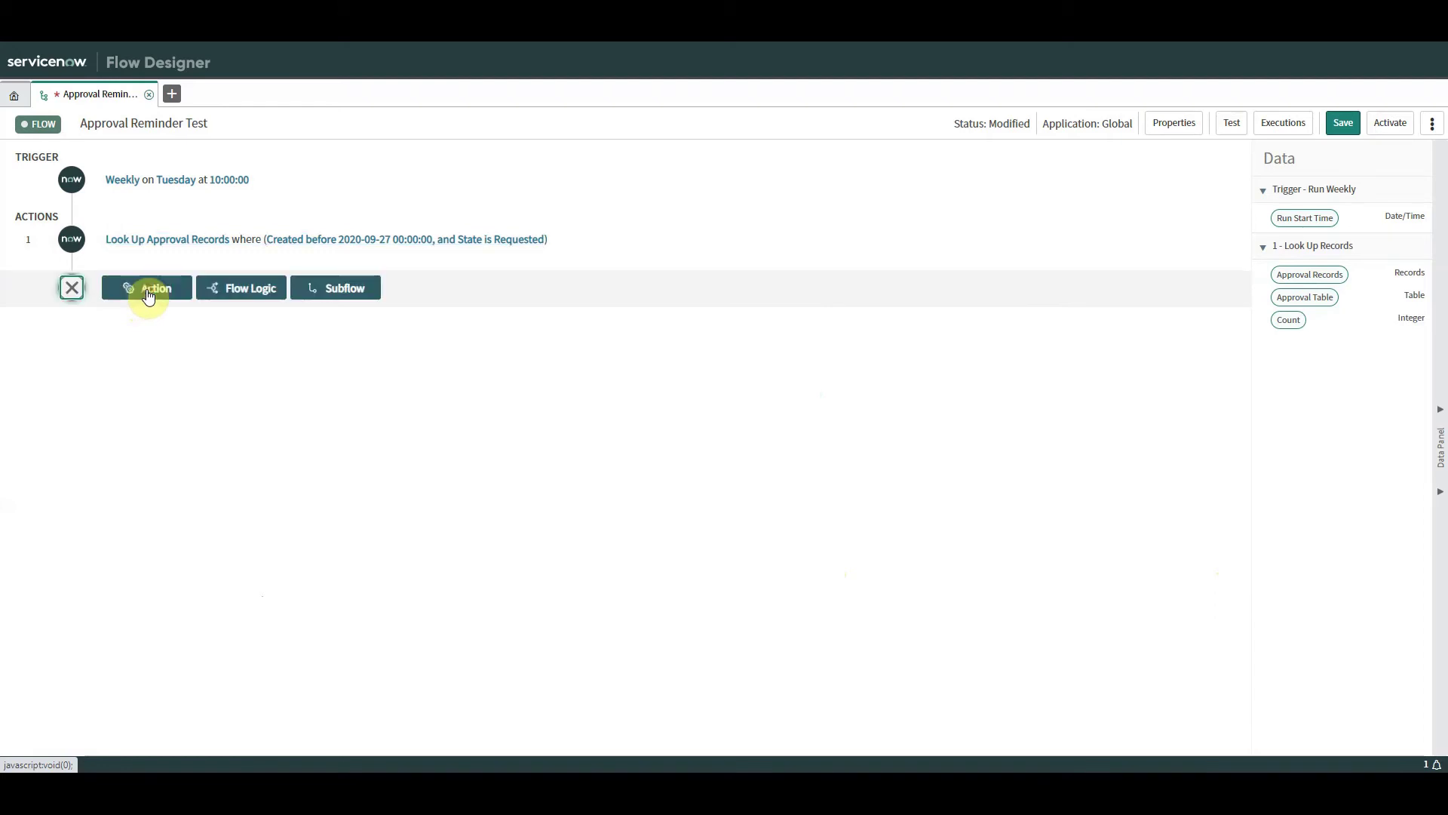
{"action": "left_click", "coordinate": [255, 299]}
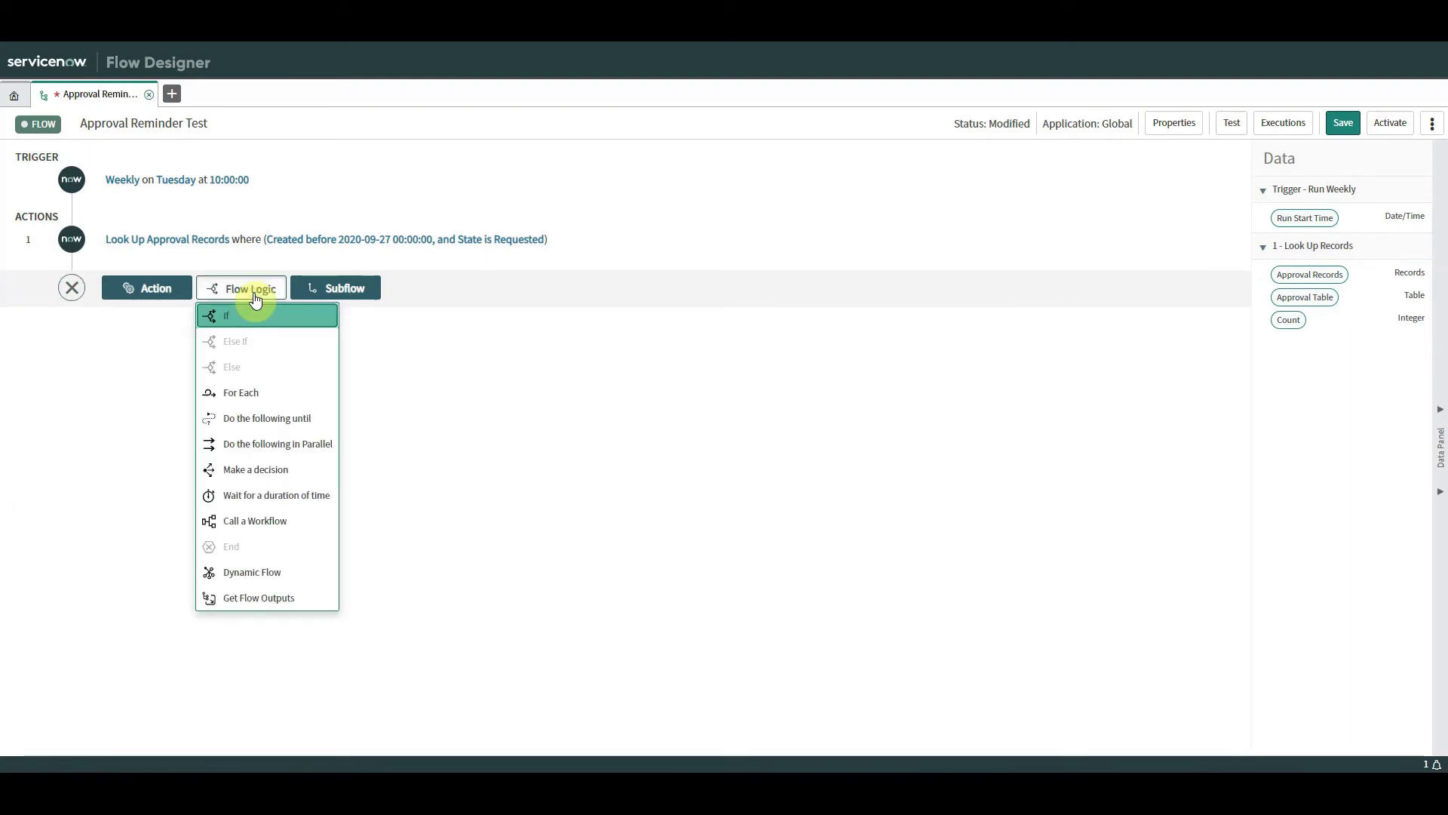
{"action": "left_click", "coordinate": [261, 393]}
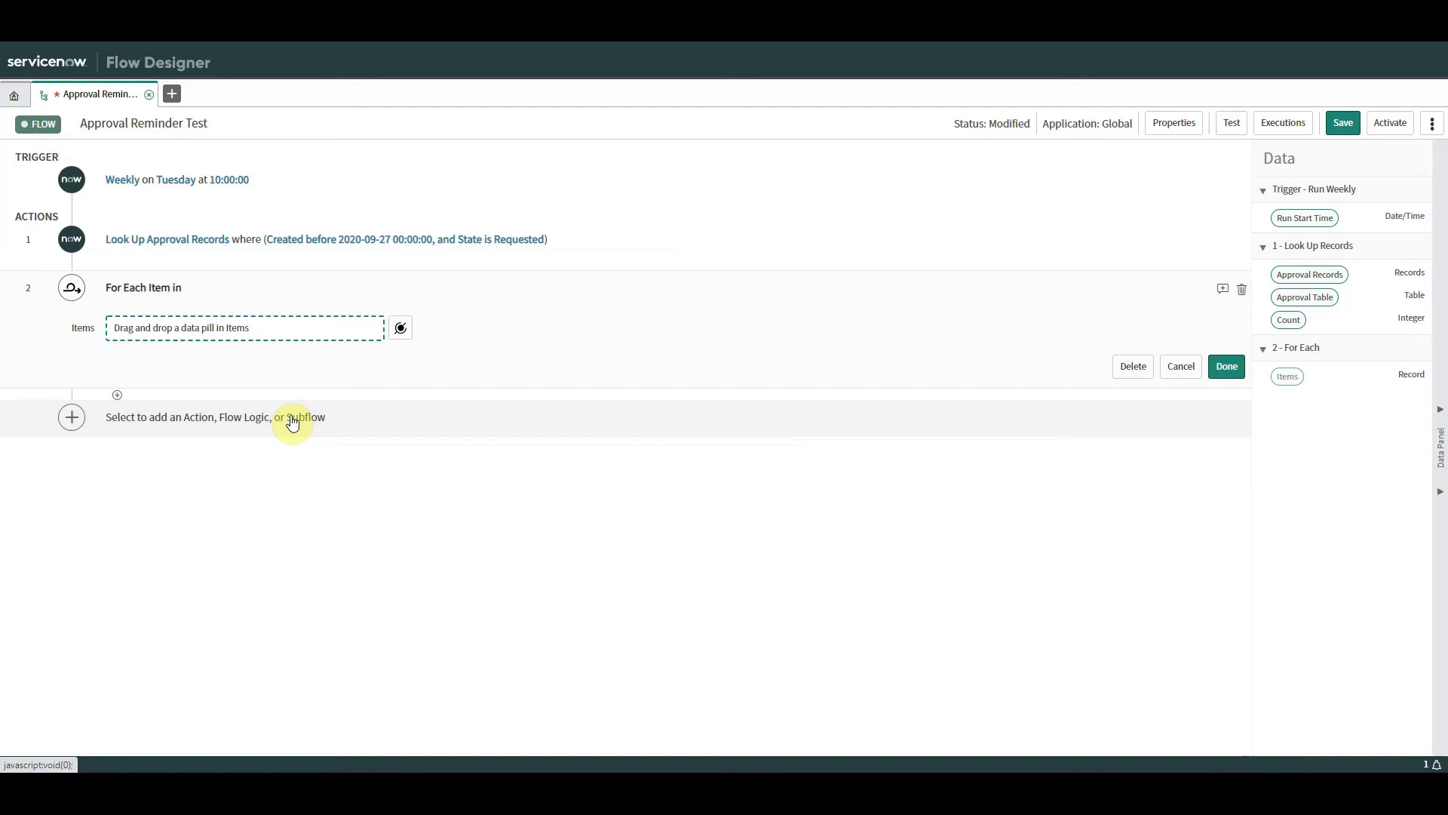
{"action": "left_click", "coordinate": [395, 331]}
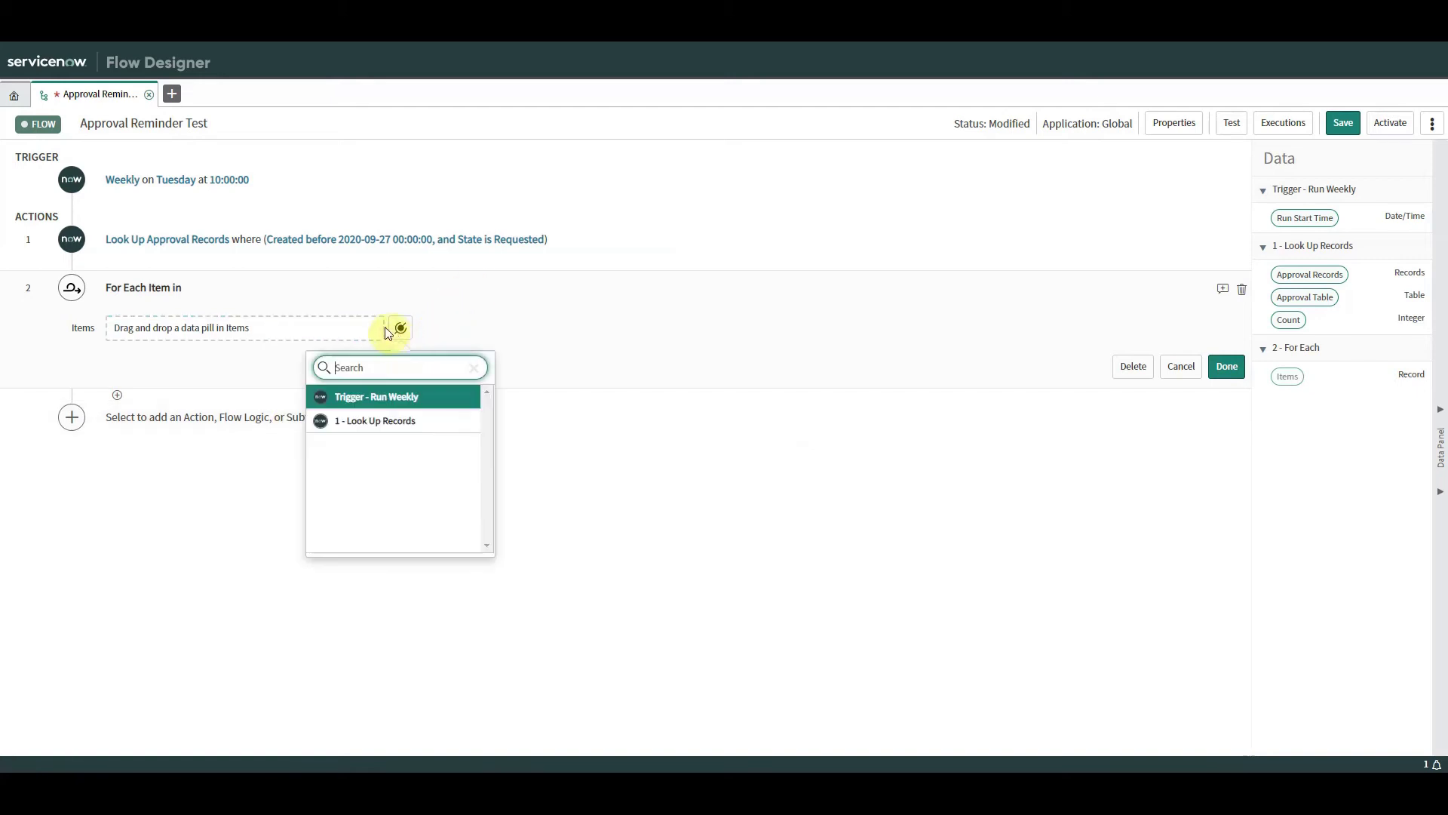
{"action": "left_click", "coordinate": [400, 420]}
{"action": "left_click", "coordinate": [547, 396]}
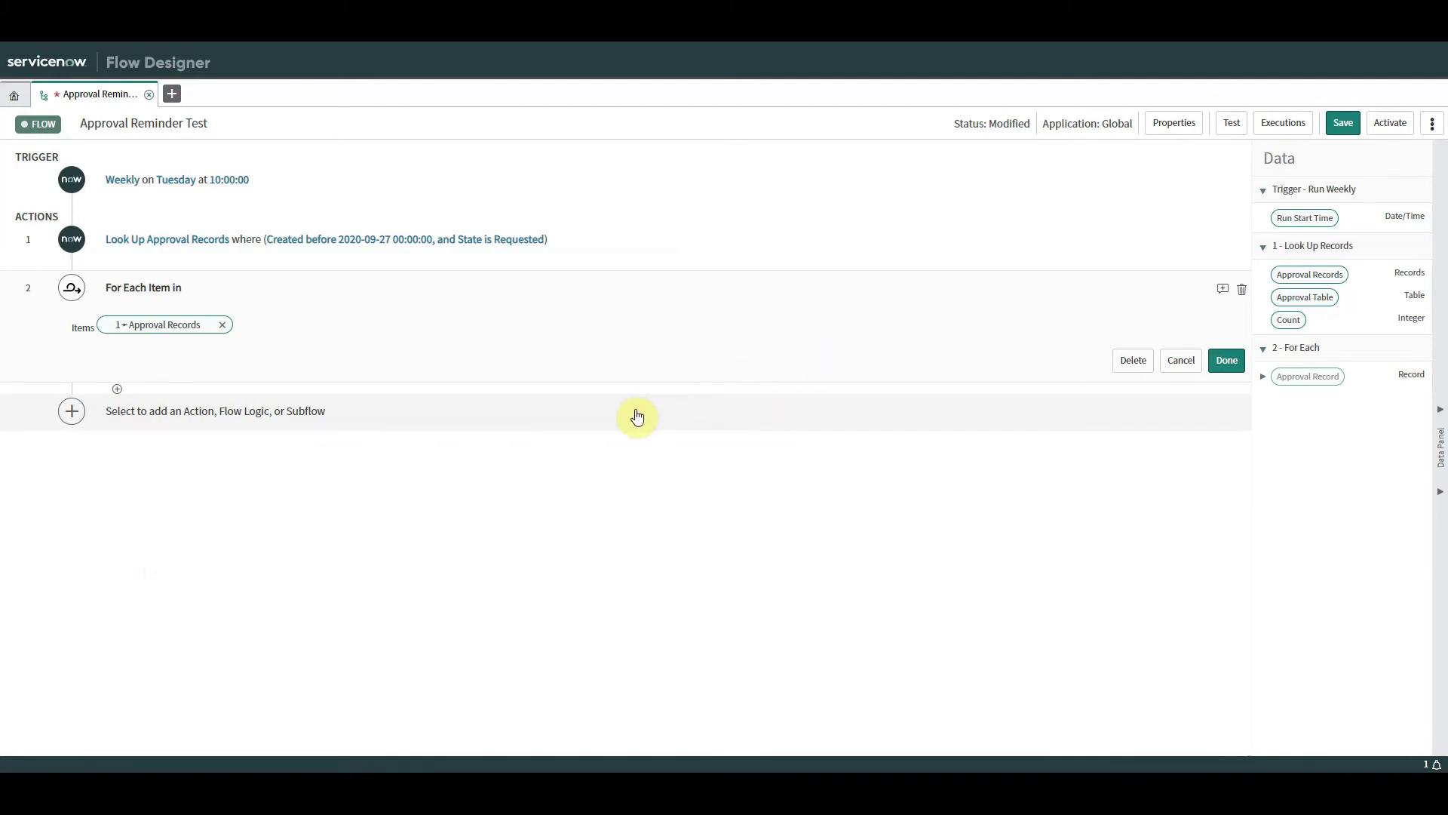
- Try a Send Email action inside the For Each loop
{"action": "left_click", "coordinate": [120, 393]}
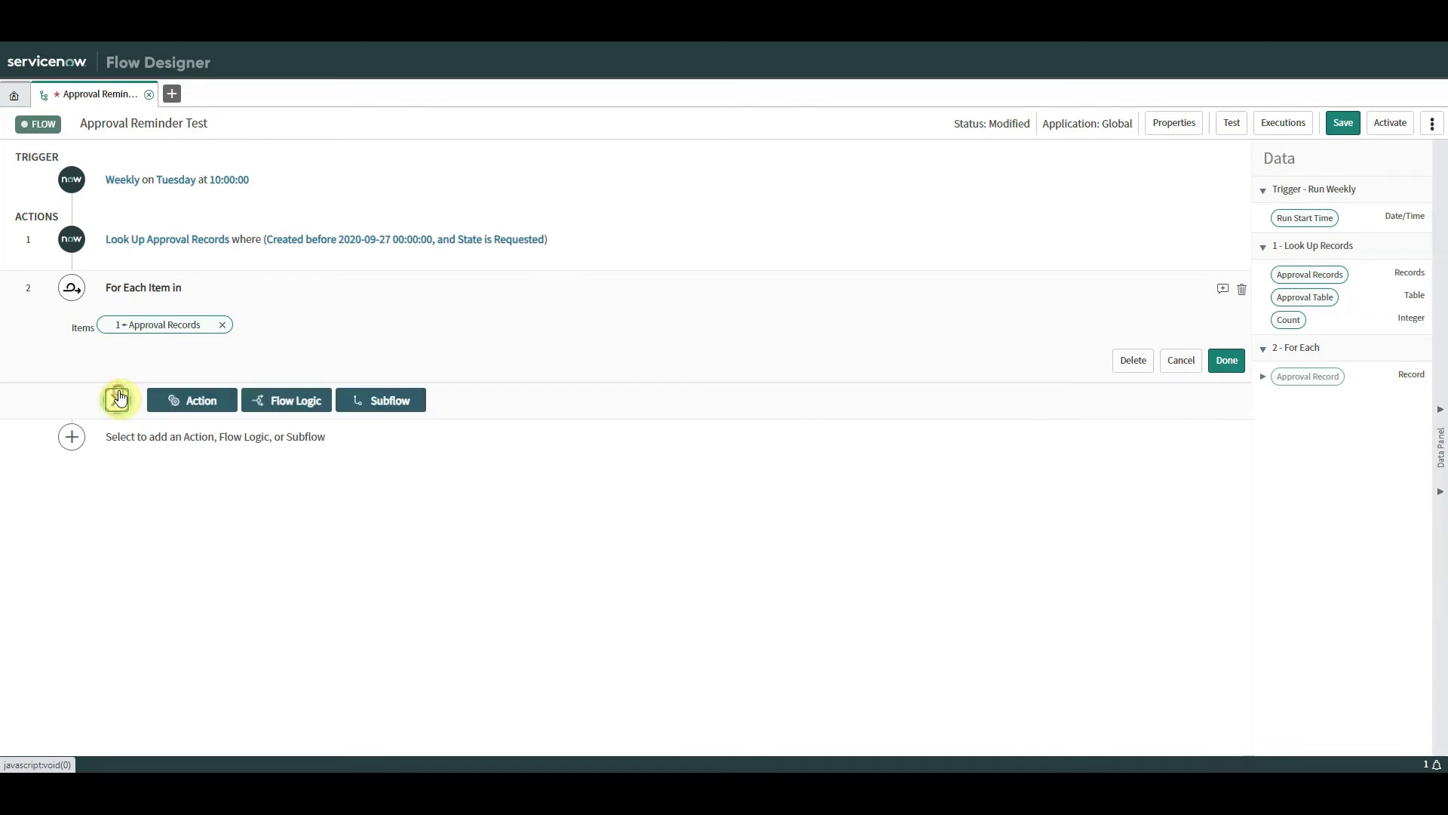
{"action": "left_click", "coordinate": [205, 403]}
{"action": "left_click_drag", "start_coordinate": [520, 469], "coordinate": [509, 531]}
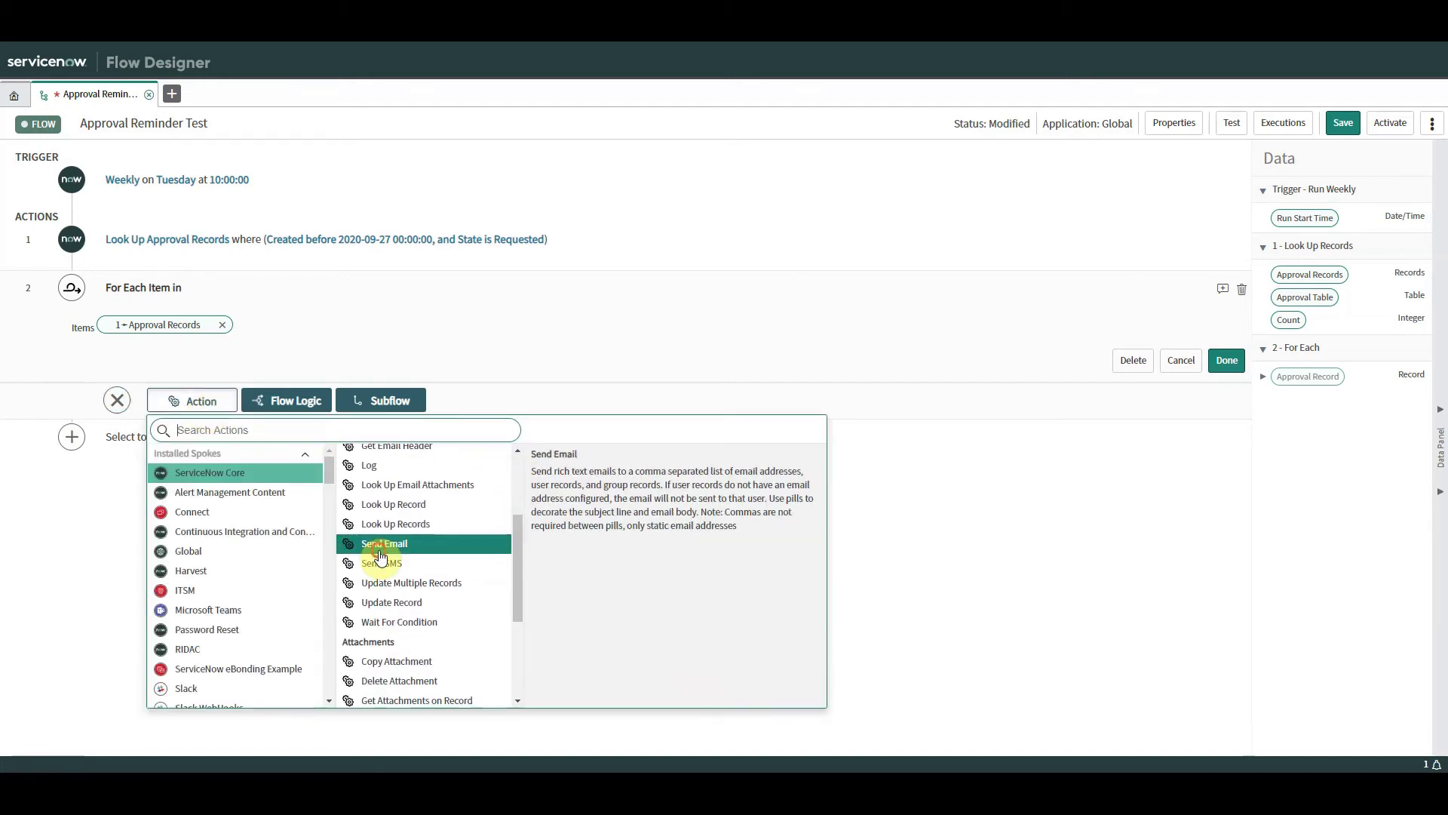
{"action": "left_click", "coordinate": [381, 544]}
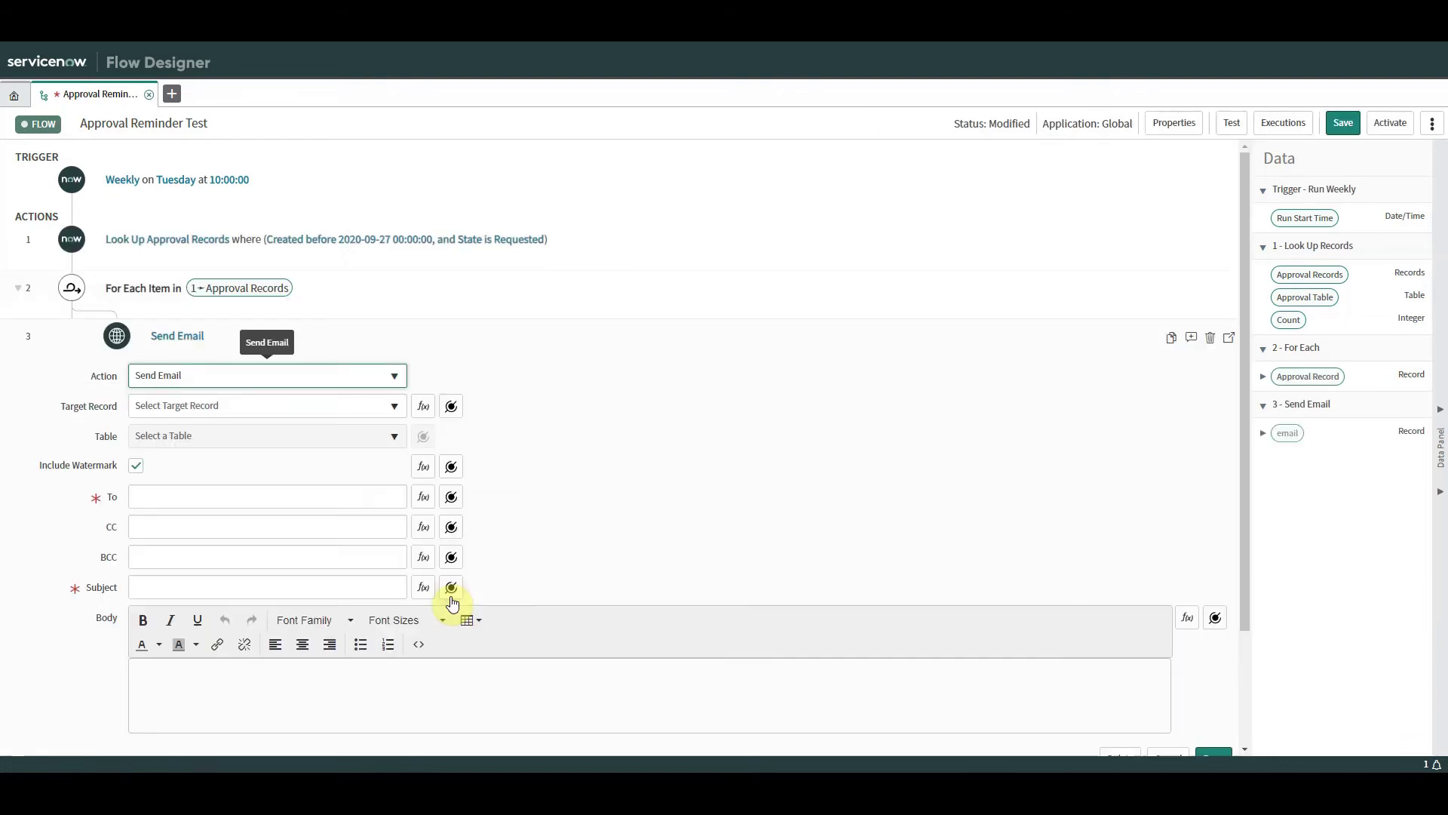
- Fill the email's To with gfg, body with gf and subject with f, and delete the Send Email action again
{"action": "left_click", "coordinate": [349, 498]}
{"action": "type", "text": "gfg"}
{"action": "left_click", "coordinate": [284, 667]}
{"action": "type", "text": "gf"}
{"action": "left_click", "coordinate": [240, 587]}
{"action": "type", "text": "f"}
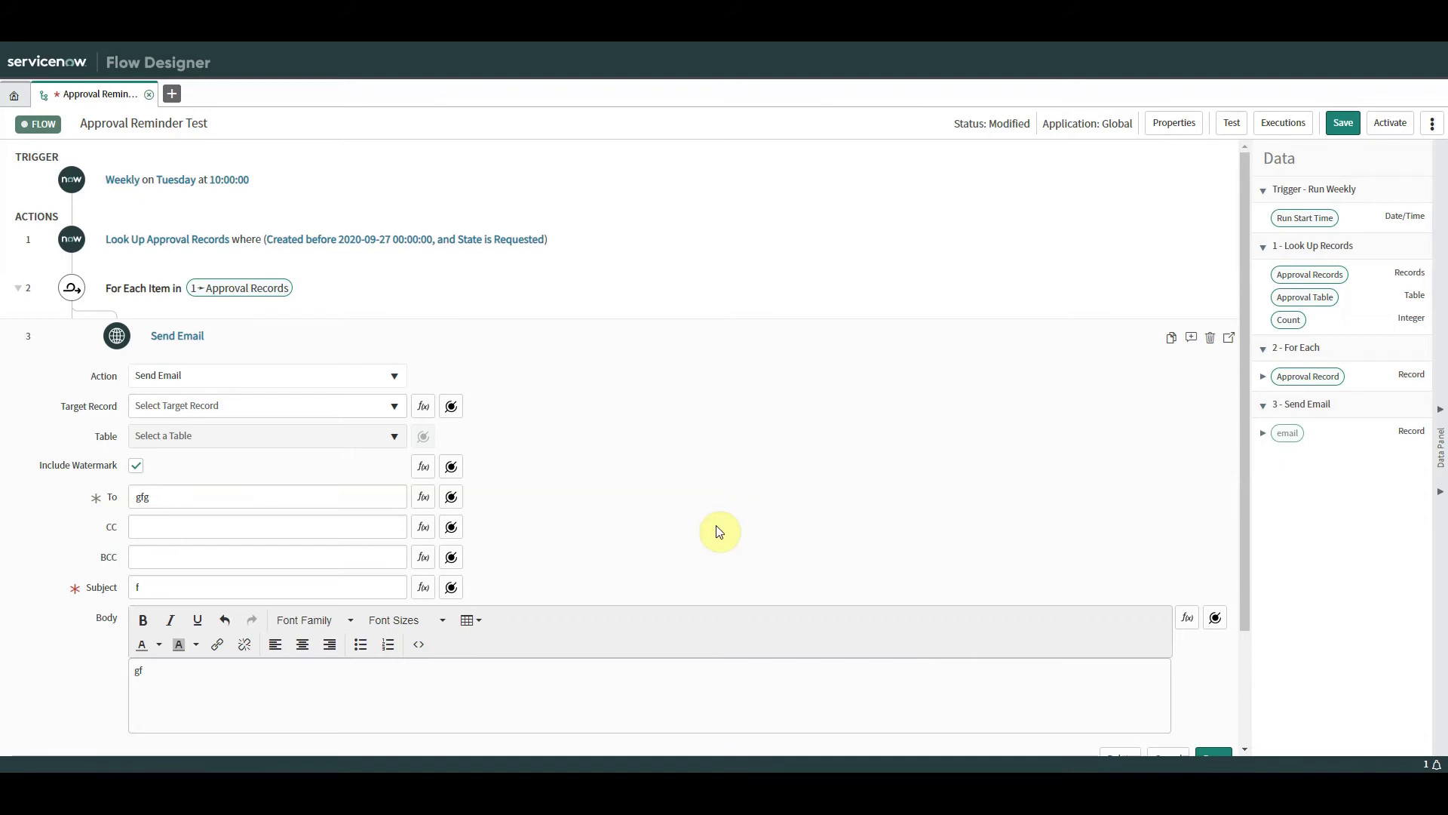
{"action": "left_click_drag", "start_coordinate": [1242, 449], "coordinate": [1241, 559]}
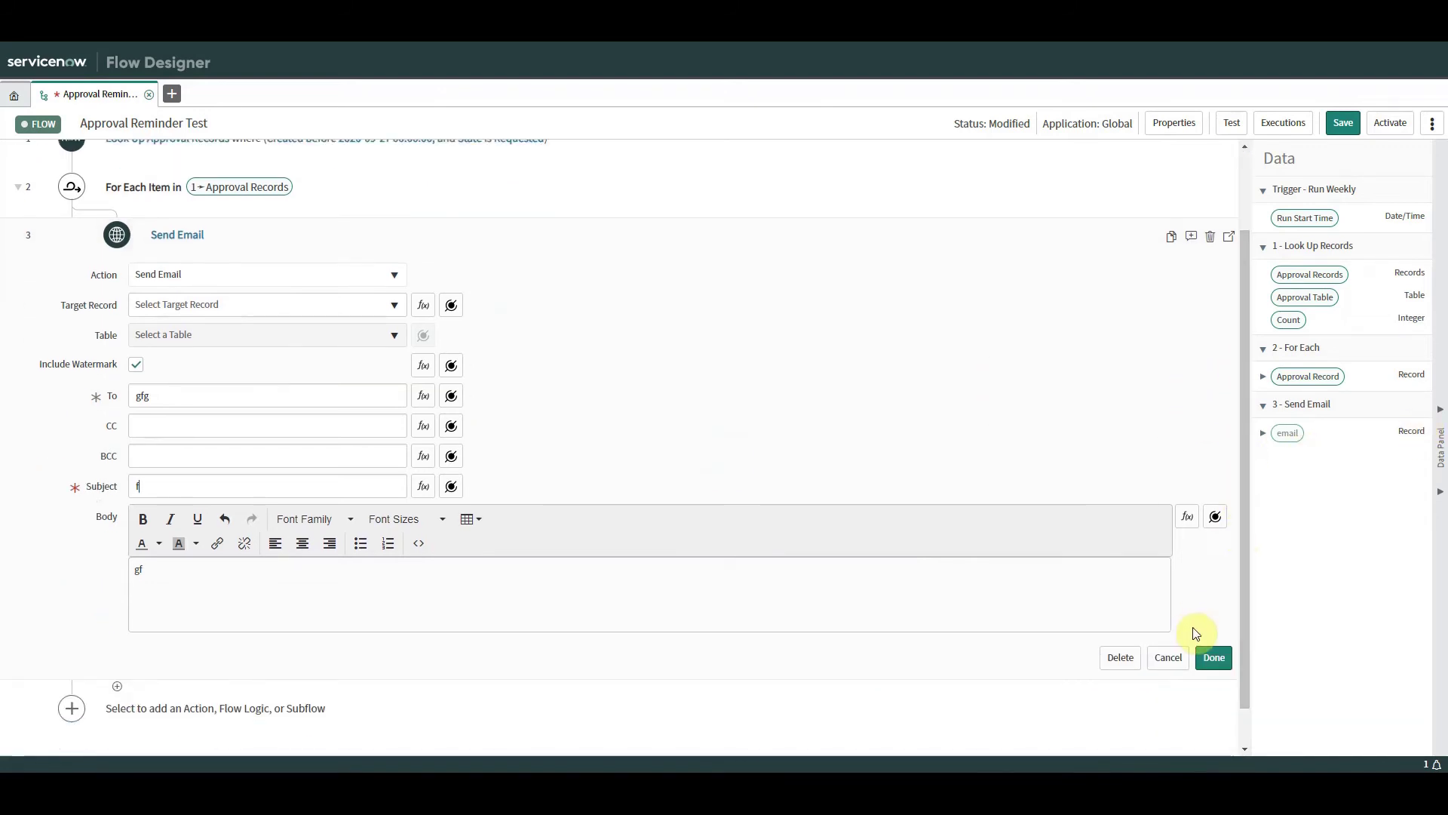
{"action": "left_click", "coordinate": [1120, 659]}
{"action": "left_click", "coordinate": [779, 138]}
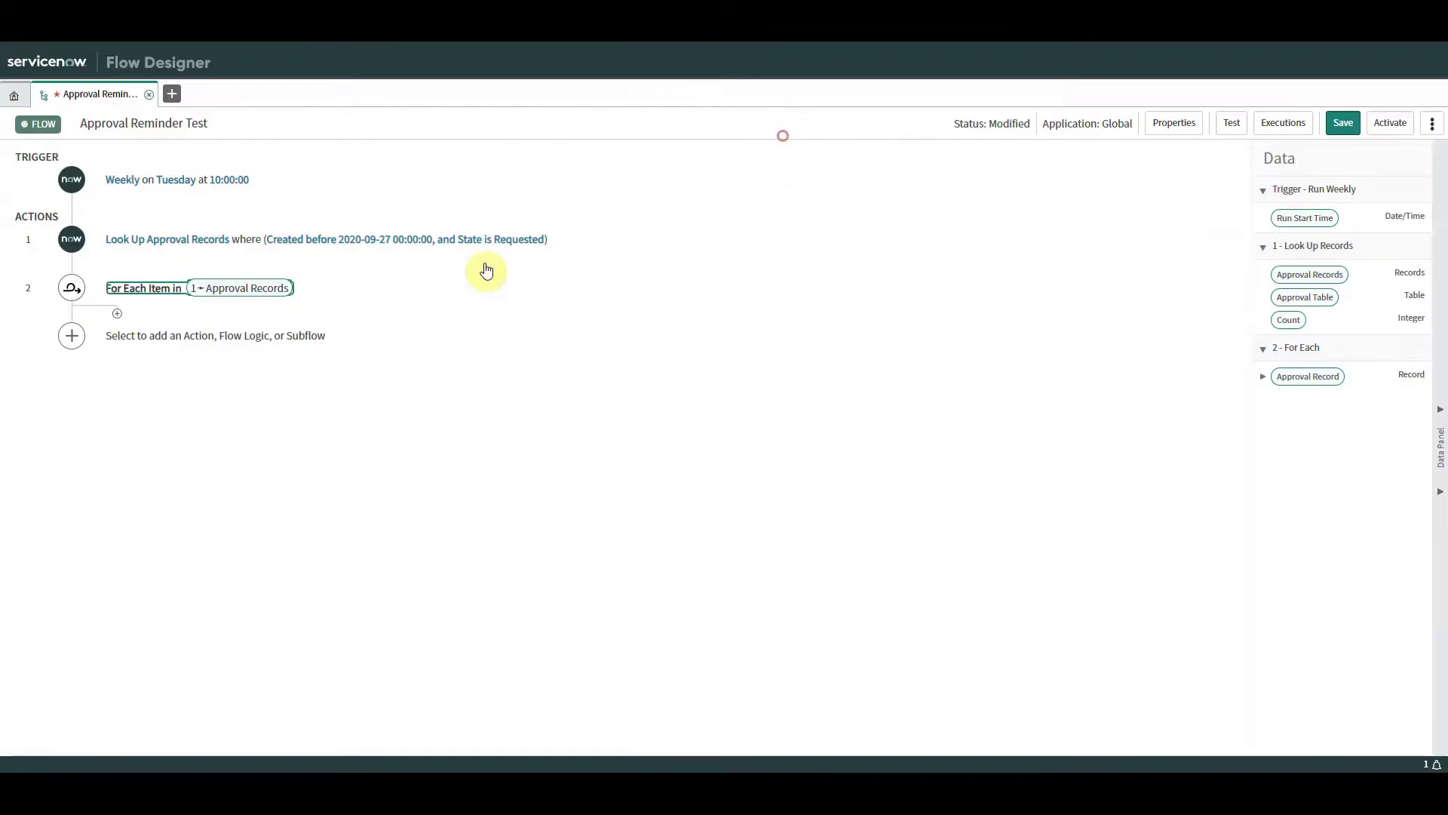
- Add the Create an Event action from the Test actions spoke inside the For Each loop
{"action": "left_click", "coordinate": [117, 314]}
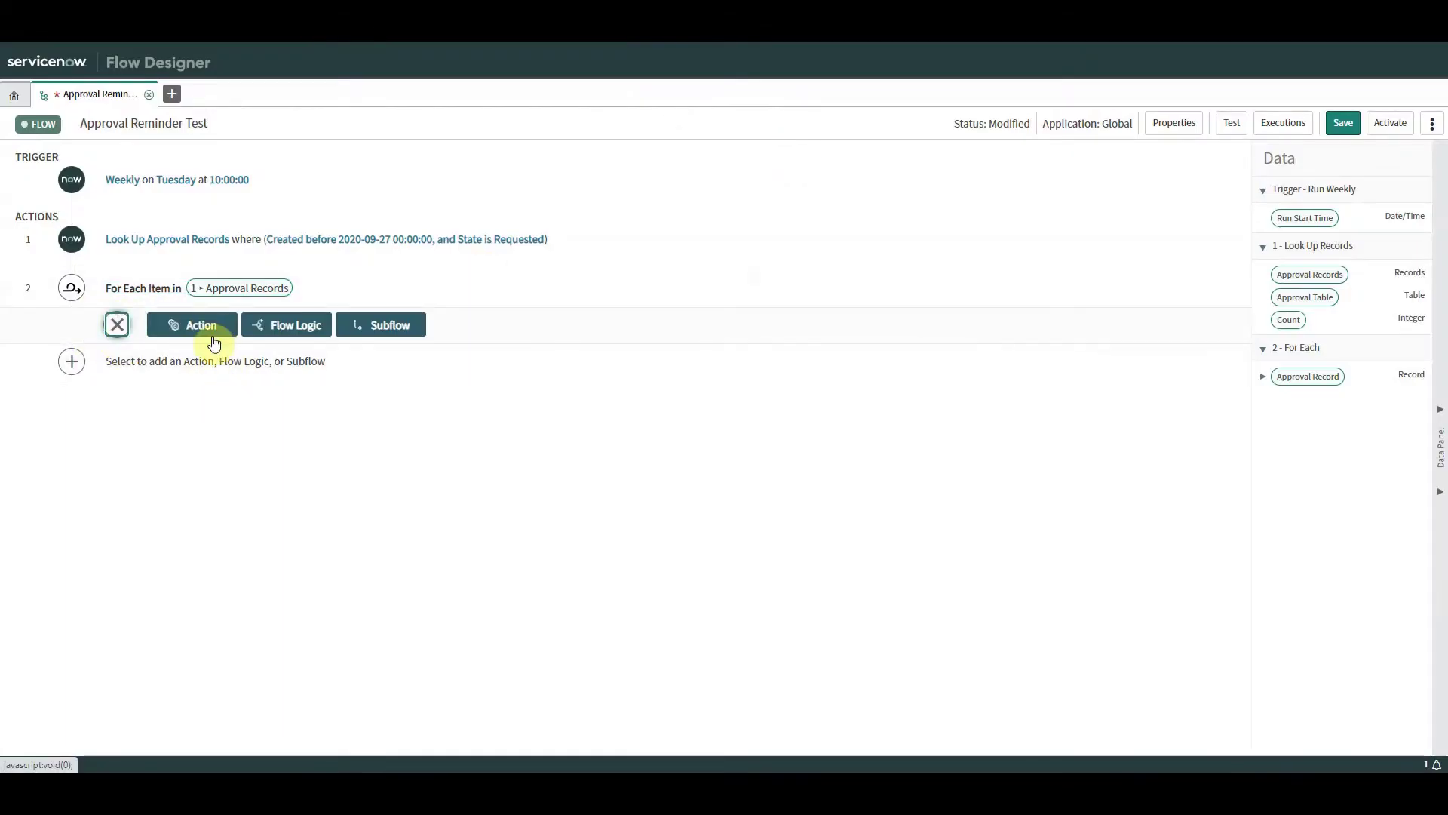
{"action": "left_click", "coordinate": [215, 332]}
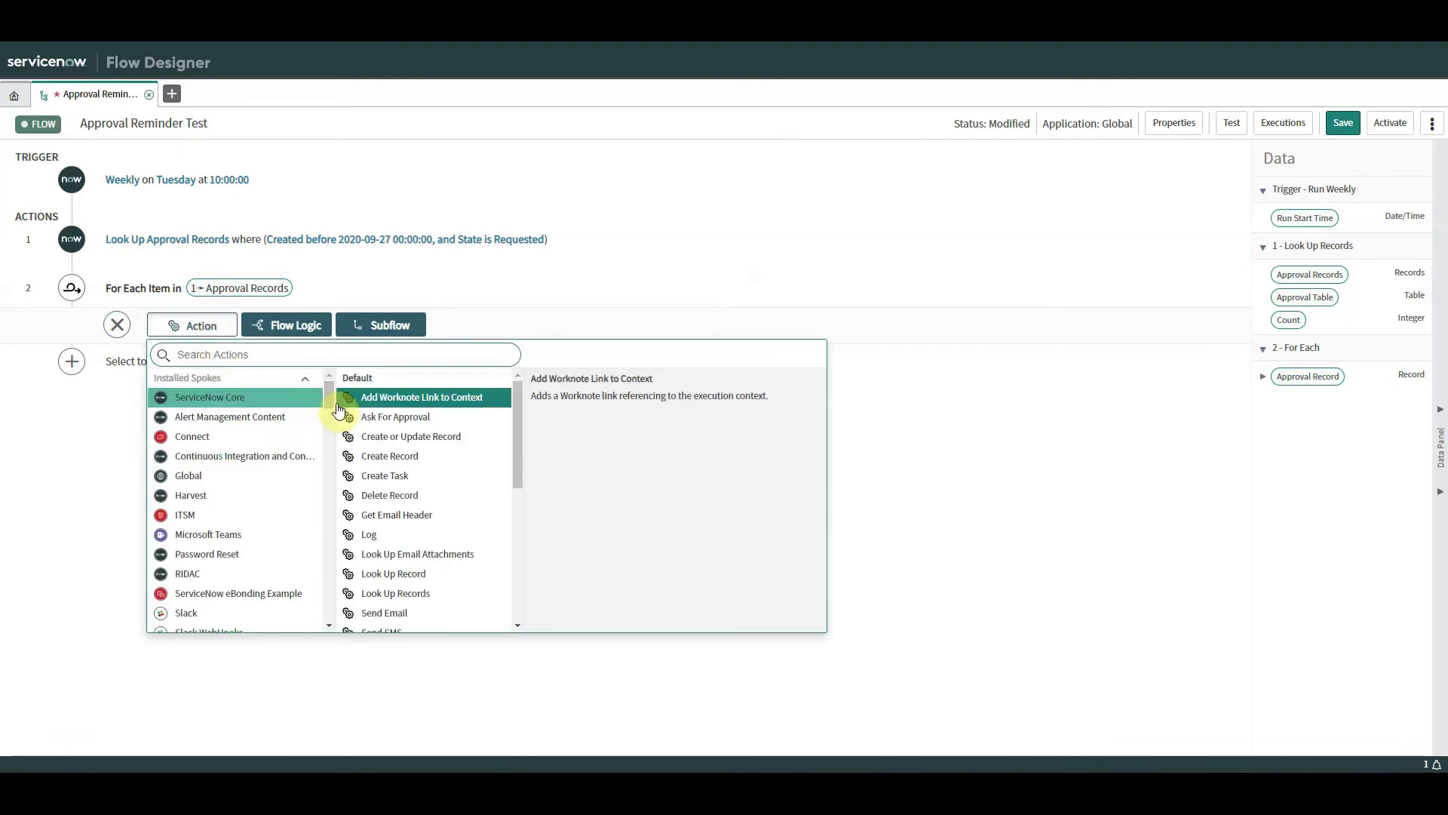
{"action": "scroll", "coordinate": [326, 396], "scroll_direction": "down", "scroll_amount": 3}
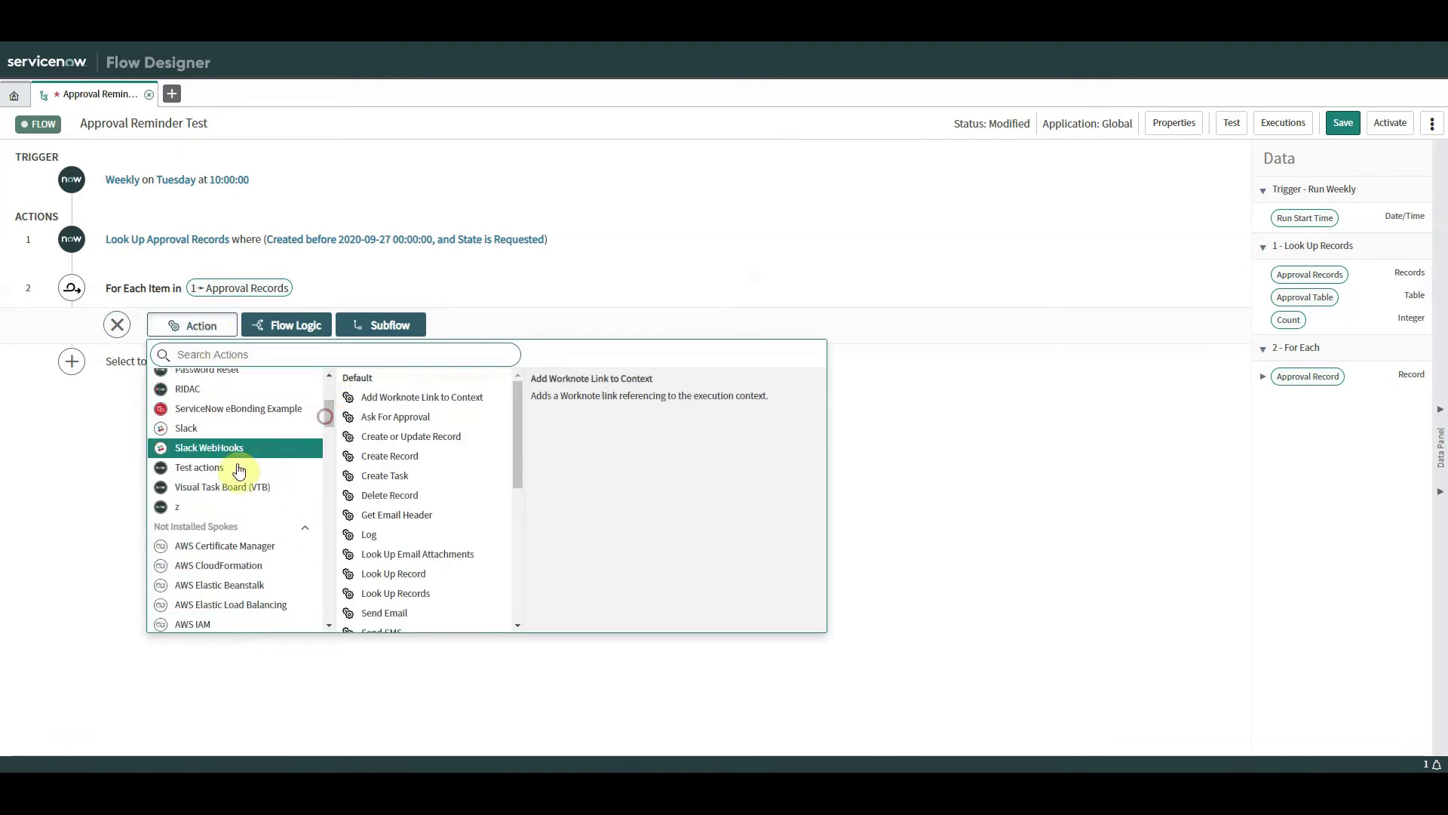
{"action": "left_click", "coordinate": [230, 469]}
{"action": "left_click", "coordinate": [411, 398]}
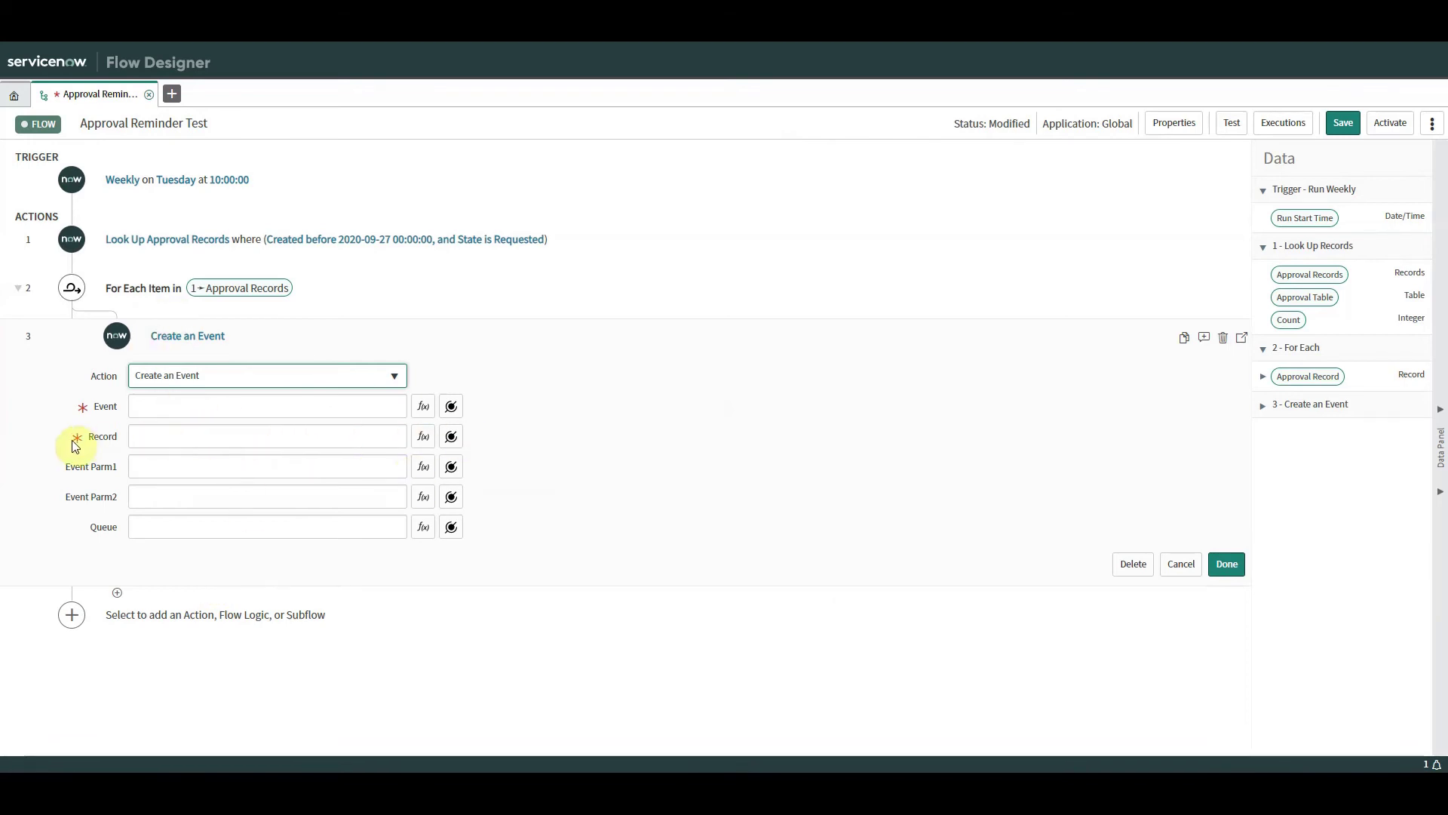
- Set the event action's Record to the Sys ID of the For Each loop's Approval Record
{"action": "left_click", "coordinate": [451, 437]}
{"action": "left_click", "coordinate": [474, 559]}
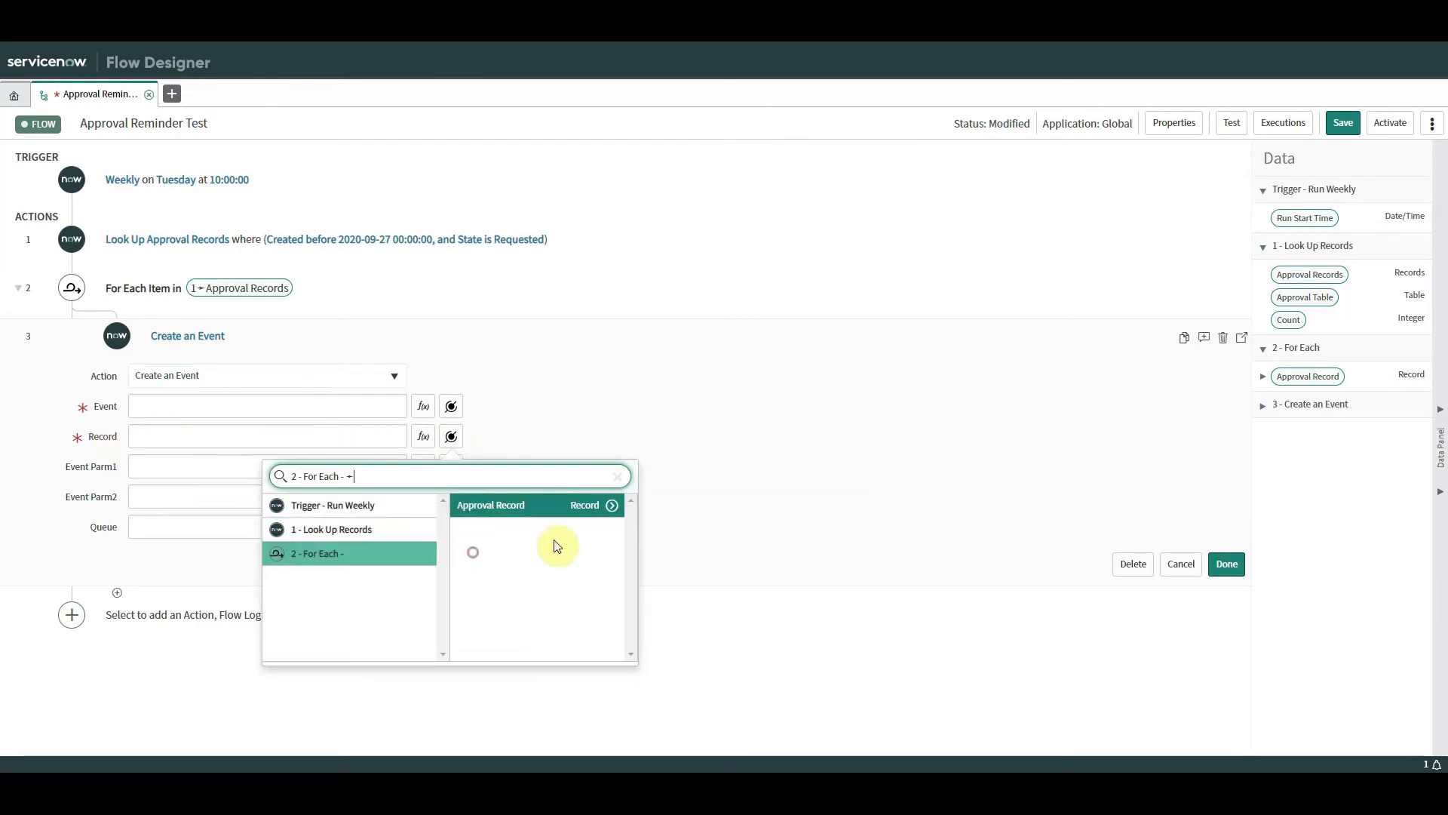
{"action": "left_click", "coordinate": [613, 504]}
{"action": "left_click_drag", "start_coordinate": [724, 528], "coordinate": [727, 623]}
{"action": "left_click", "coordinate": [671, 567]}
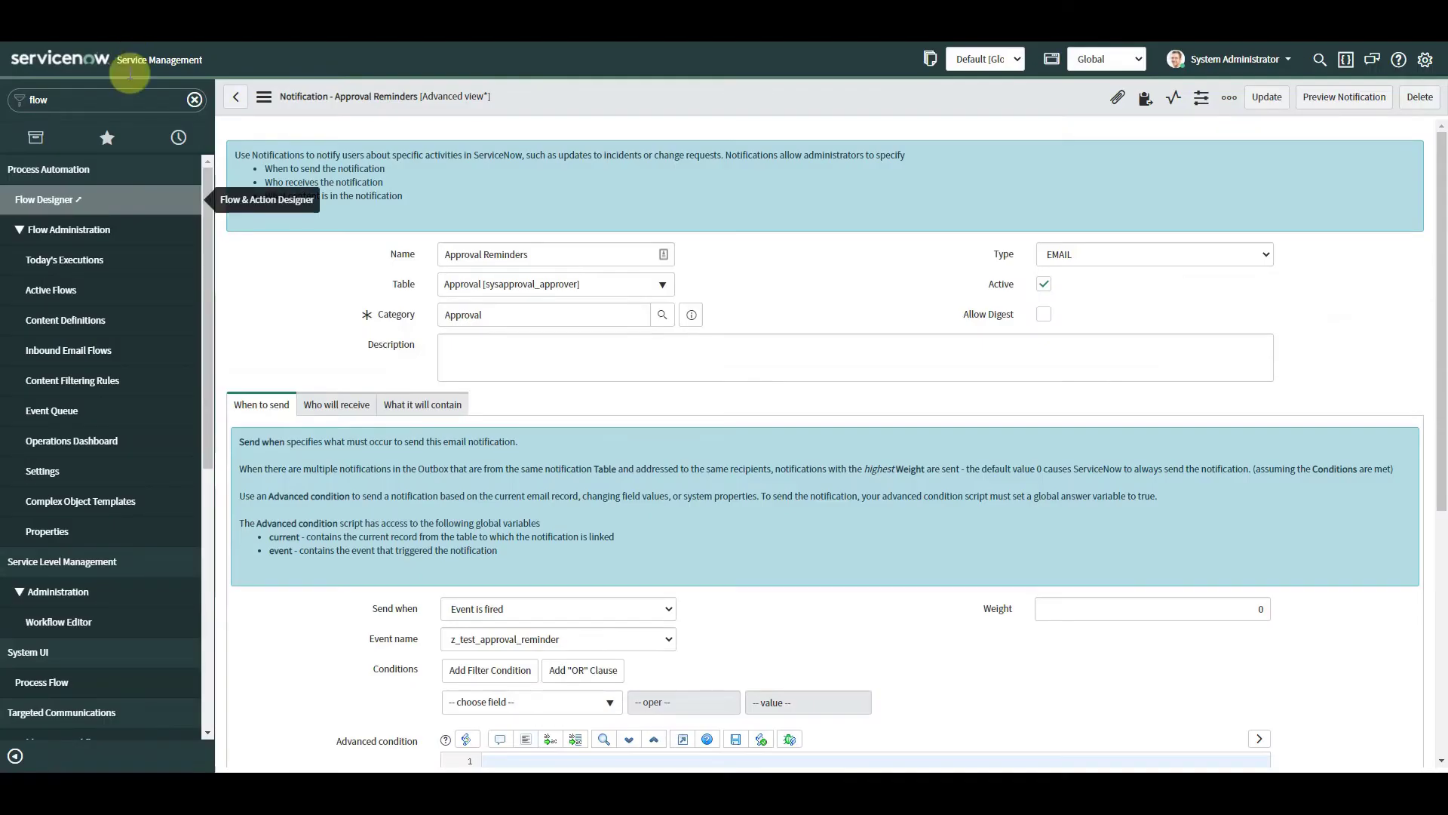
- Switch to the main ServiceNow window, open the Event Registry and copy the event name z_test_approval_reminder
{"action": "double_click", "coordinate": [76, 93]}
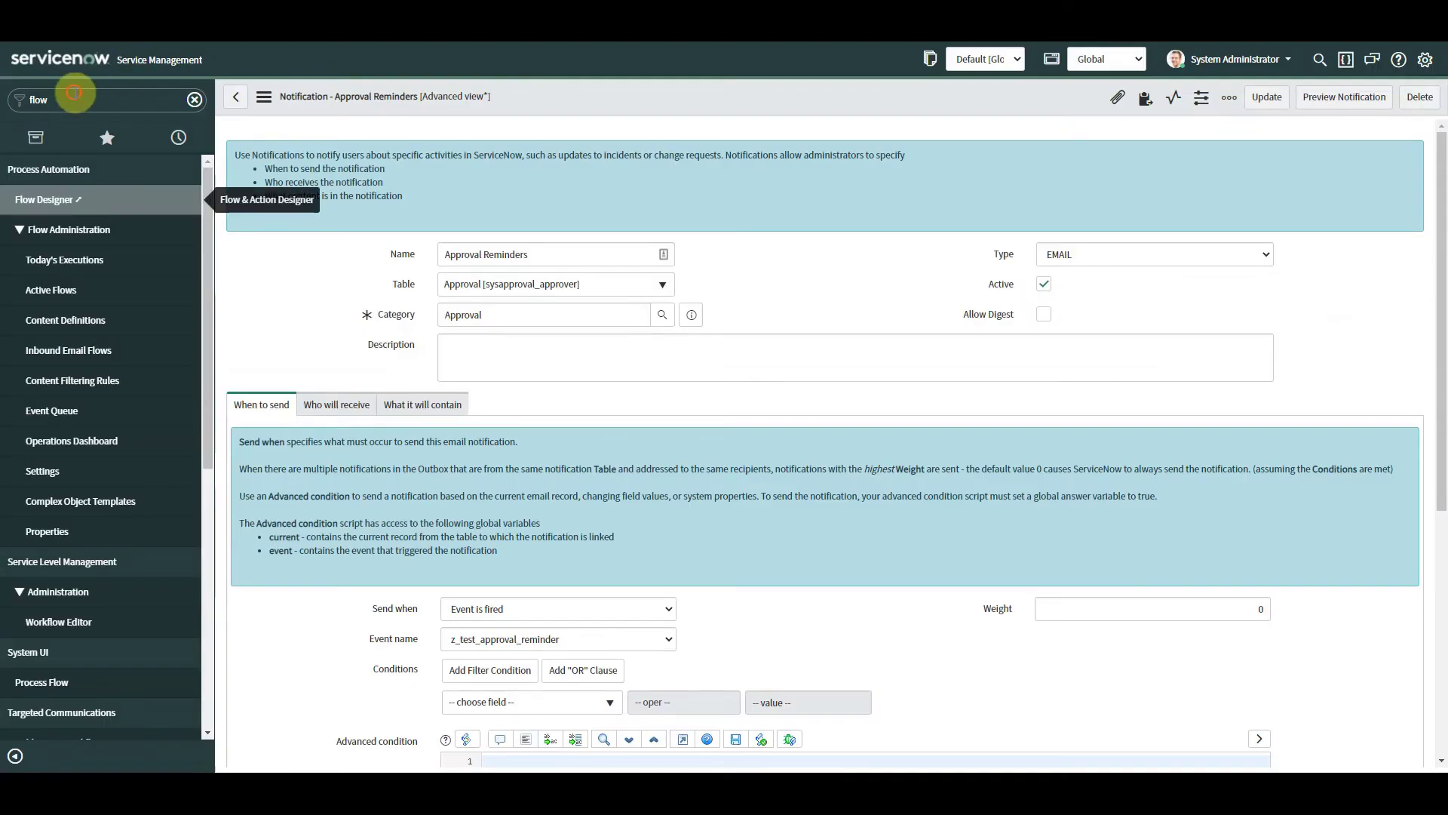
{"action": "type", "text": "event"}
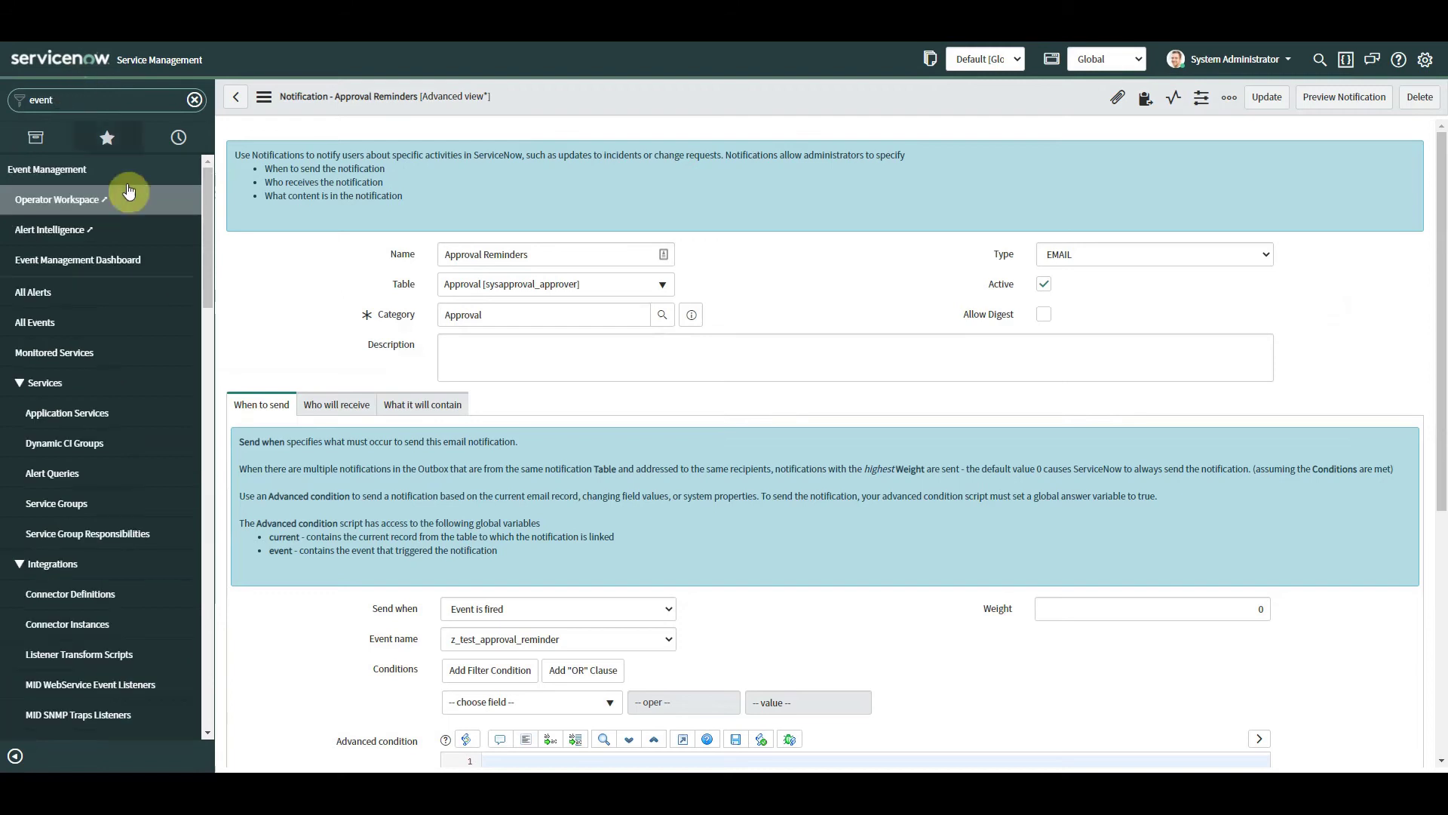
{"action": "left_click_drag", "start_coordinate": [210, 259], "coordinate": [204, 600]}
{"action": "left_click", "coordinate": [81, 667]}
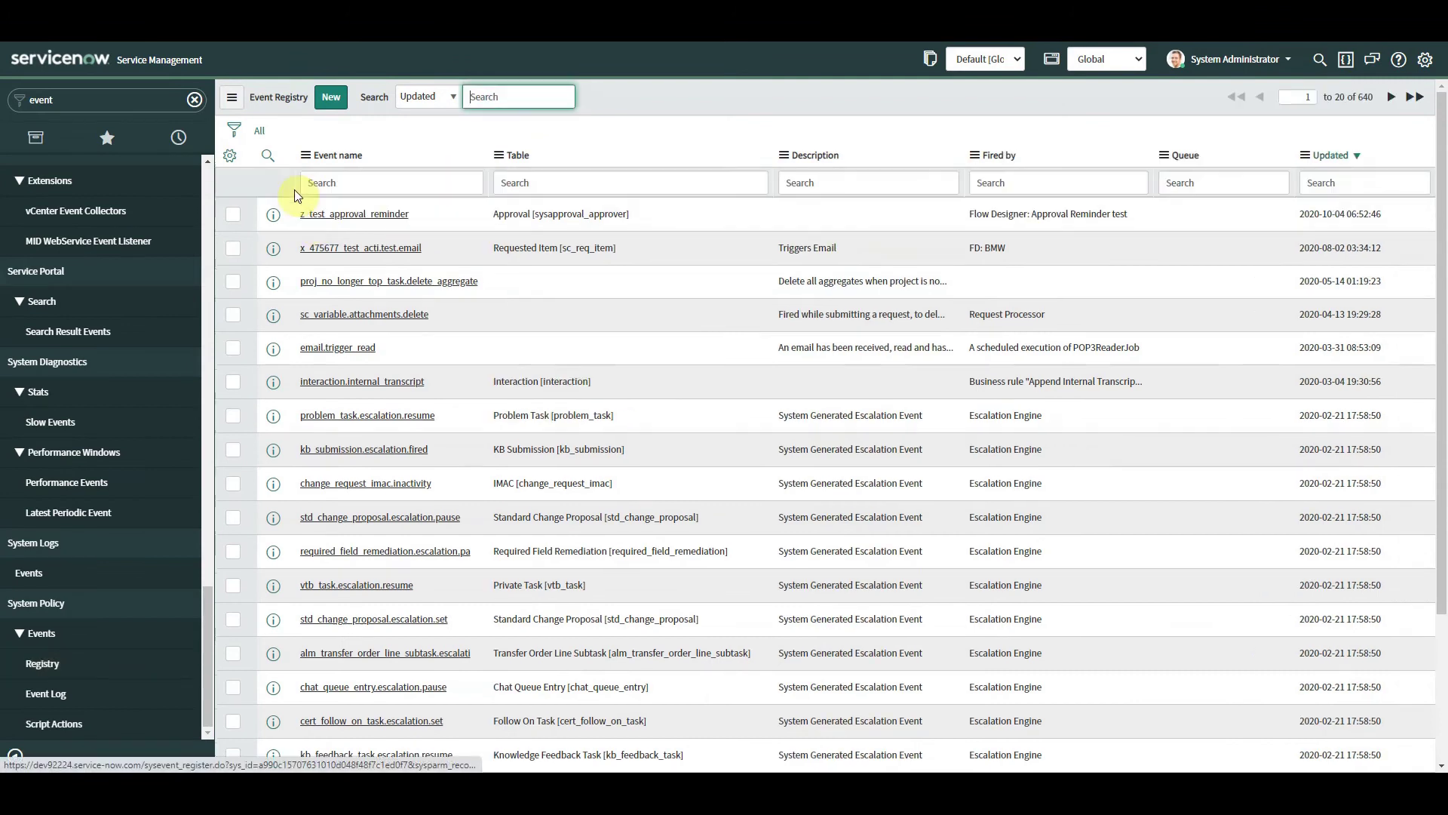
{"action": "double_click", "coordinate": [430, 214]}
{"action": "key", "text": "ctrl+c"}
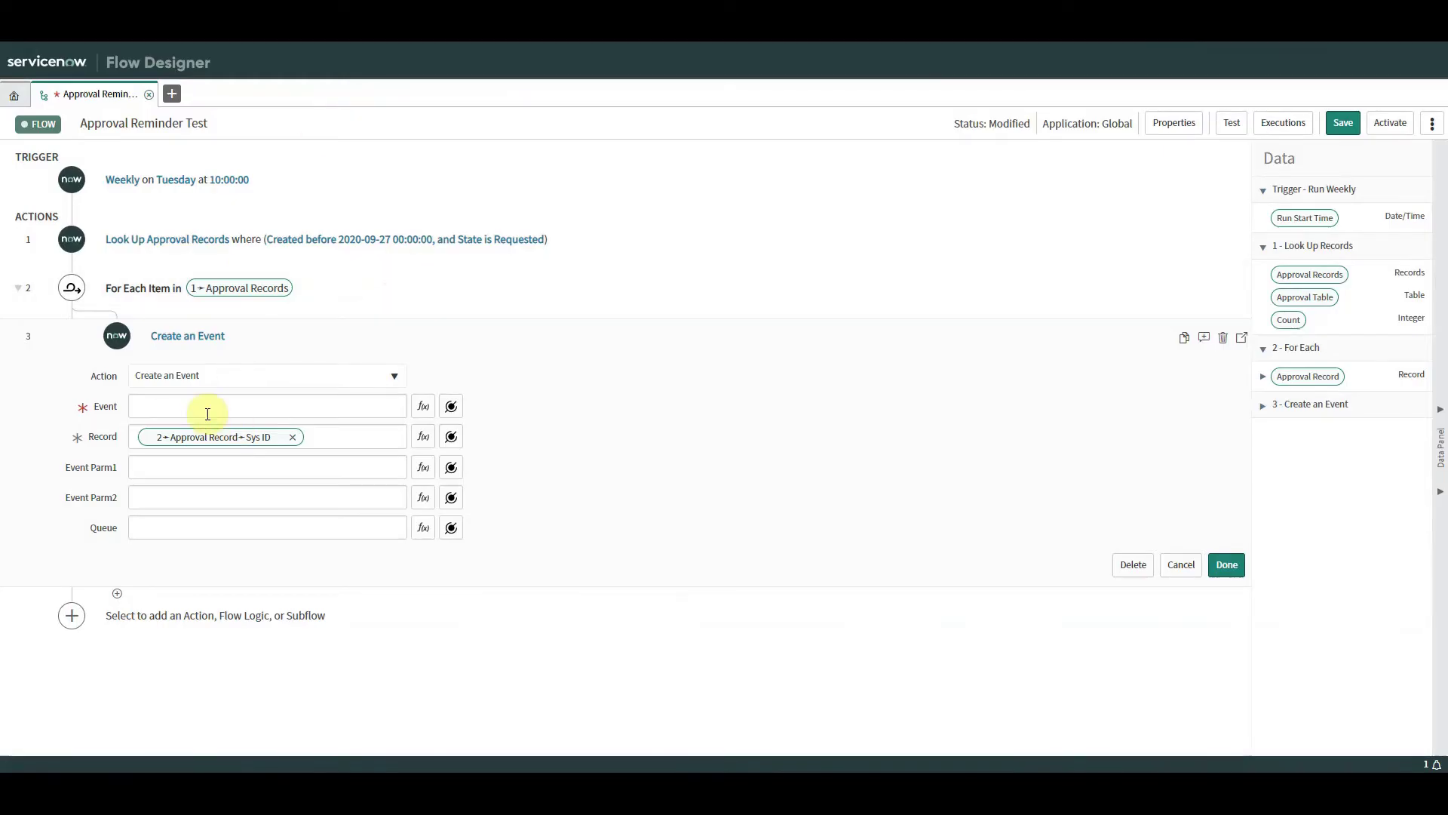
- Back in Flow Designer, set the action's Event to z_test_approval_reminder and finish the Create an Event action
{"action": "left_click", "coordinate": [204, 408]}
{"action": "key", "text": "ctrl+v"}
{"action": "left_click", "coordinate": [1227, 567]}
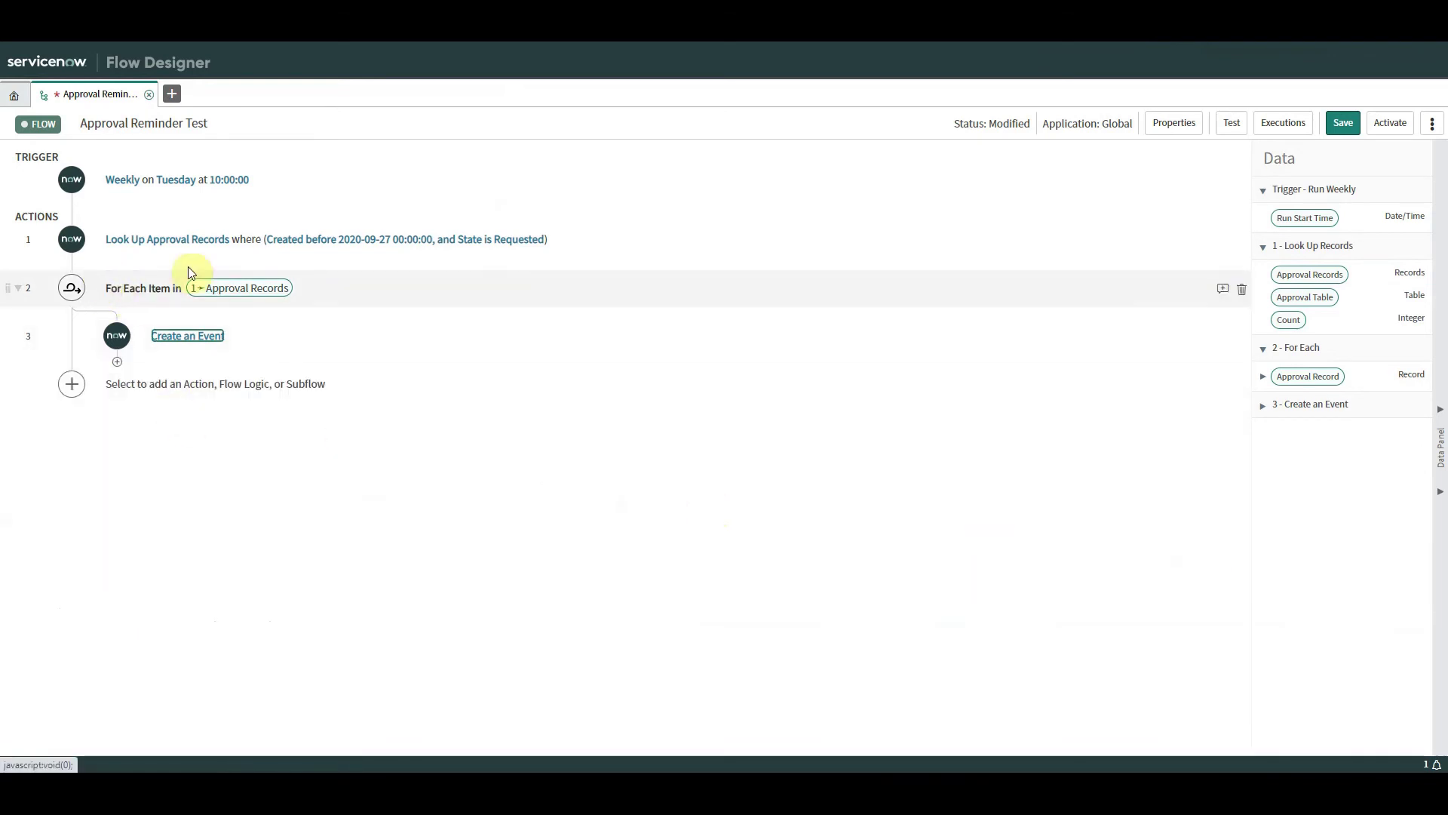
- Add a Log action after Create an Event inside the loop with the message "An approval reminder has been sent for"
{"action": "left_click", "coordinate": [118, 367]}
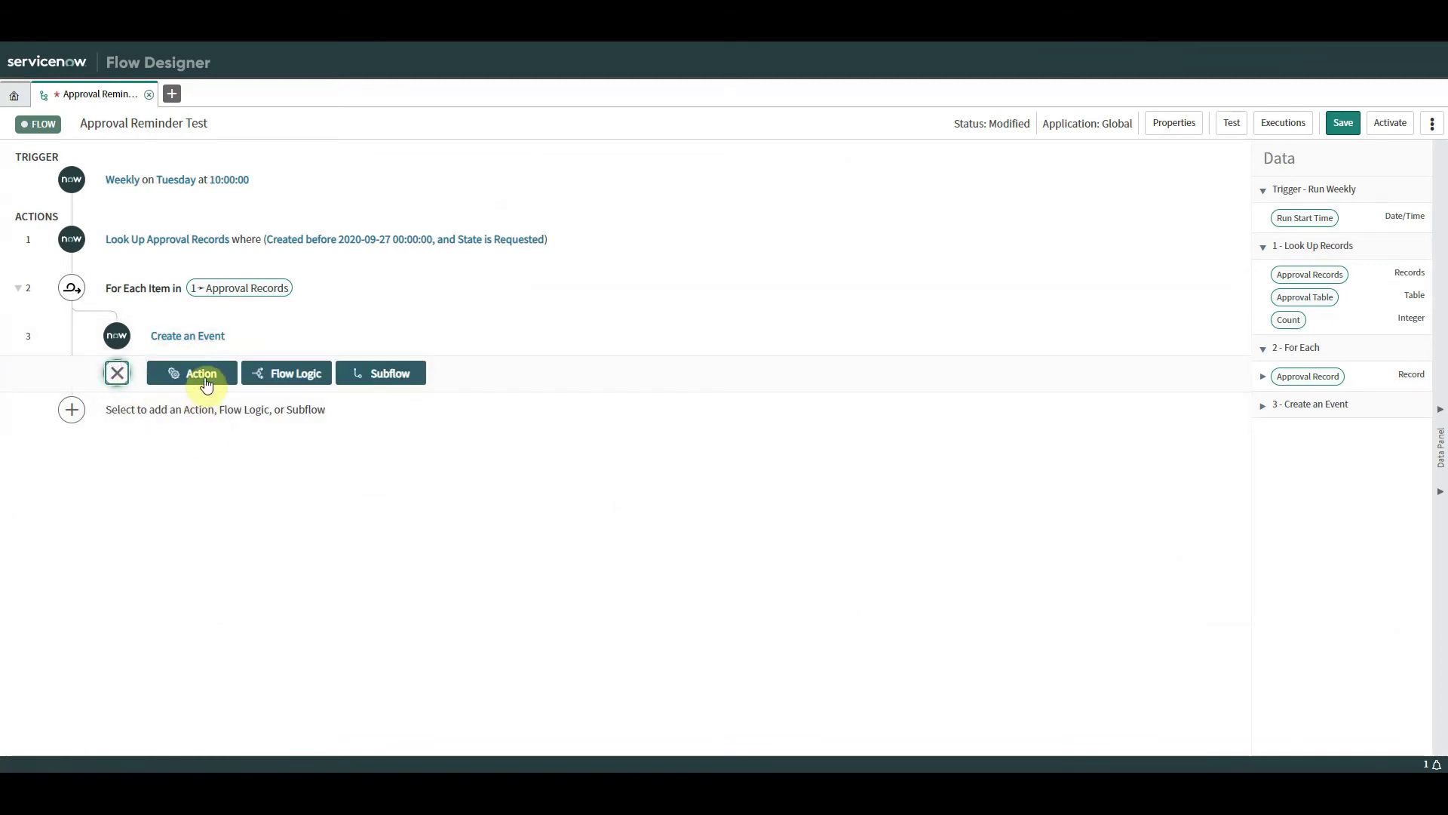
{"action": "left_click", "coordinate": [197, 373]}
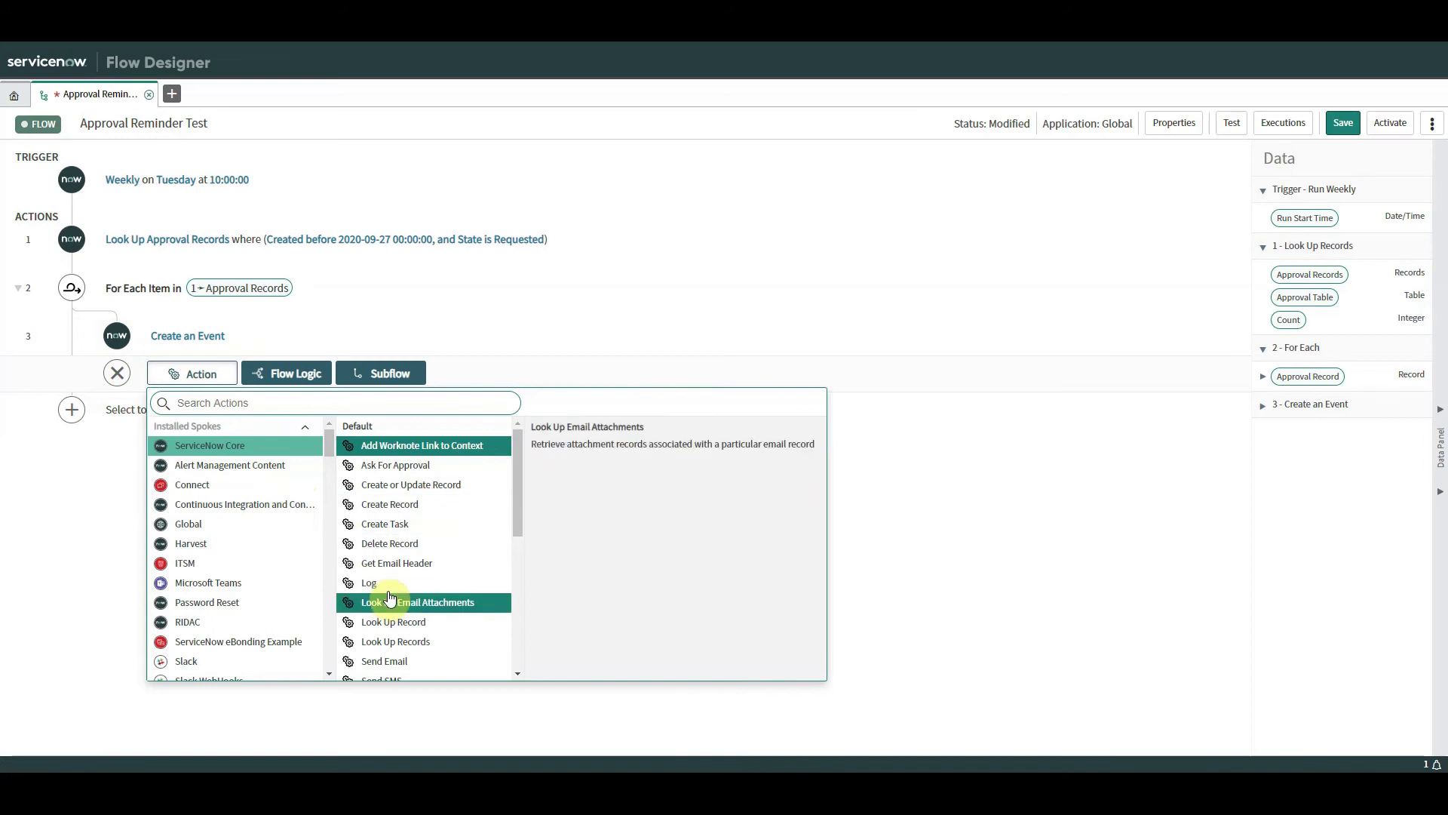
{"action": "left_click", "coordinate": [390, 592]}
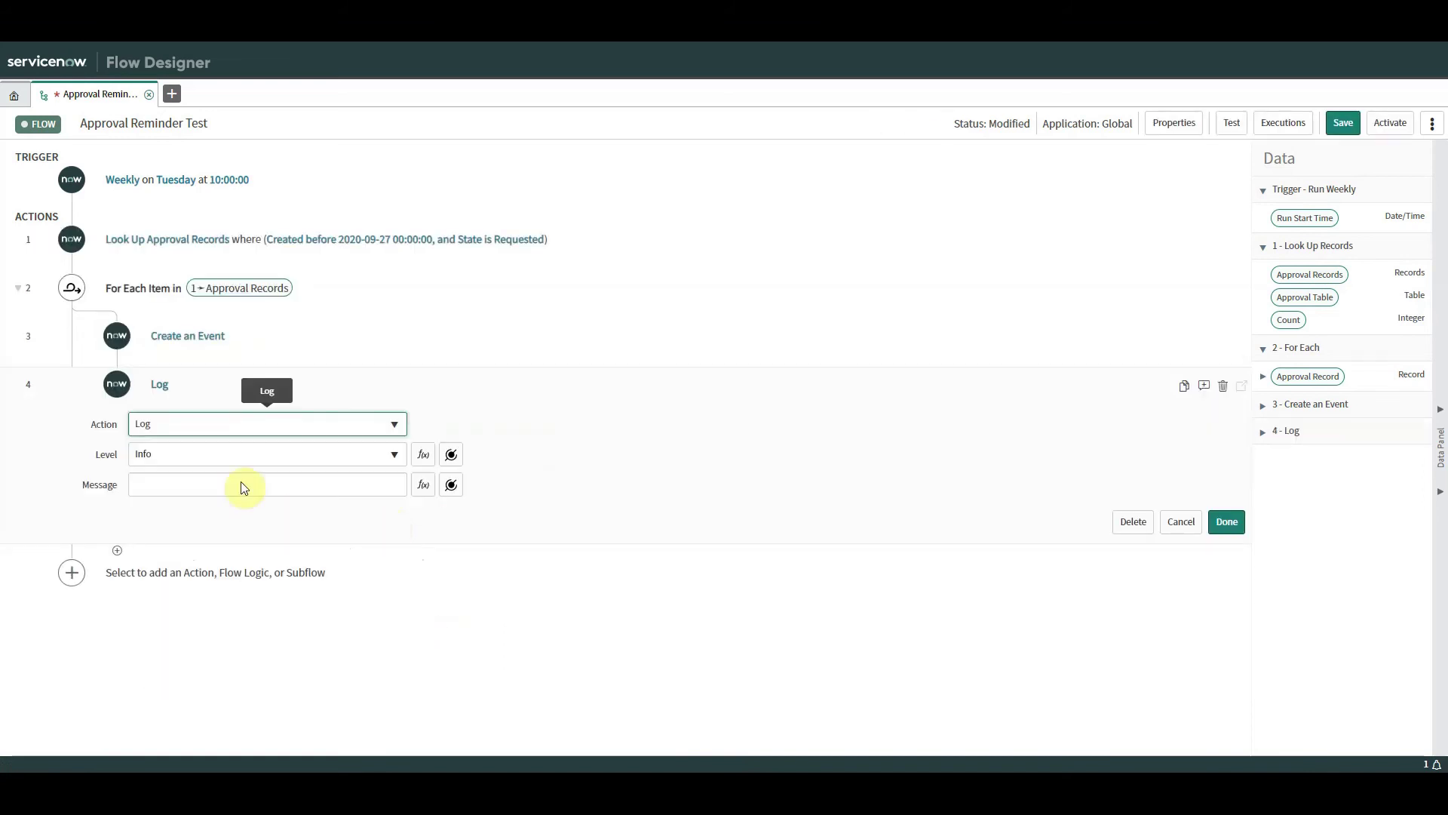
{"action": "left_click", "coordinate": [226, 485]}
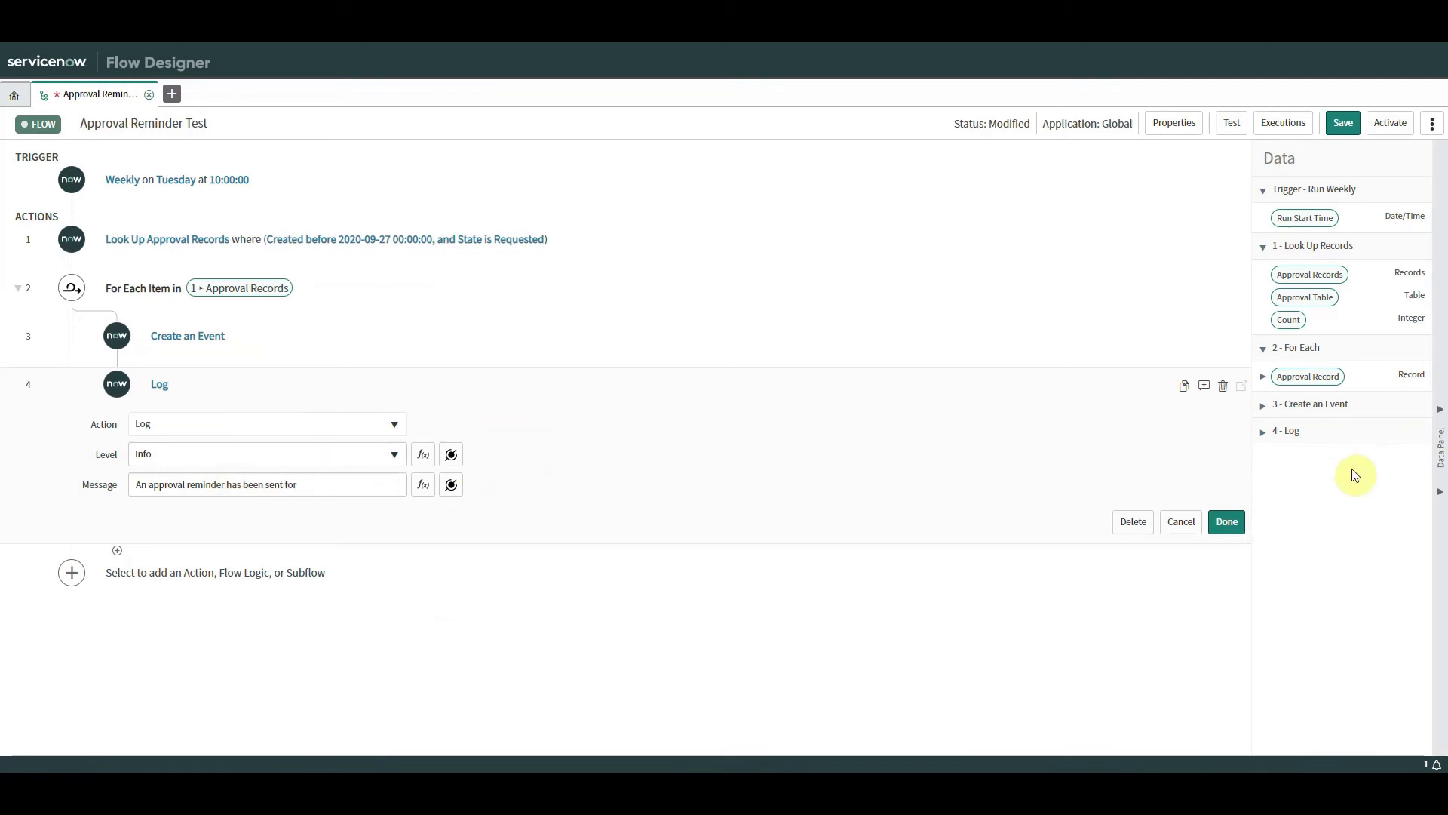
- Append the Number of the loop's Approval Record > Approval for reference to the log message
{"action": "left_click", "coordinate": [451, 484]}
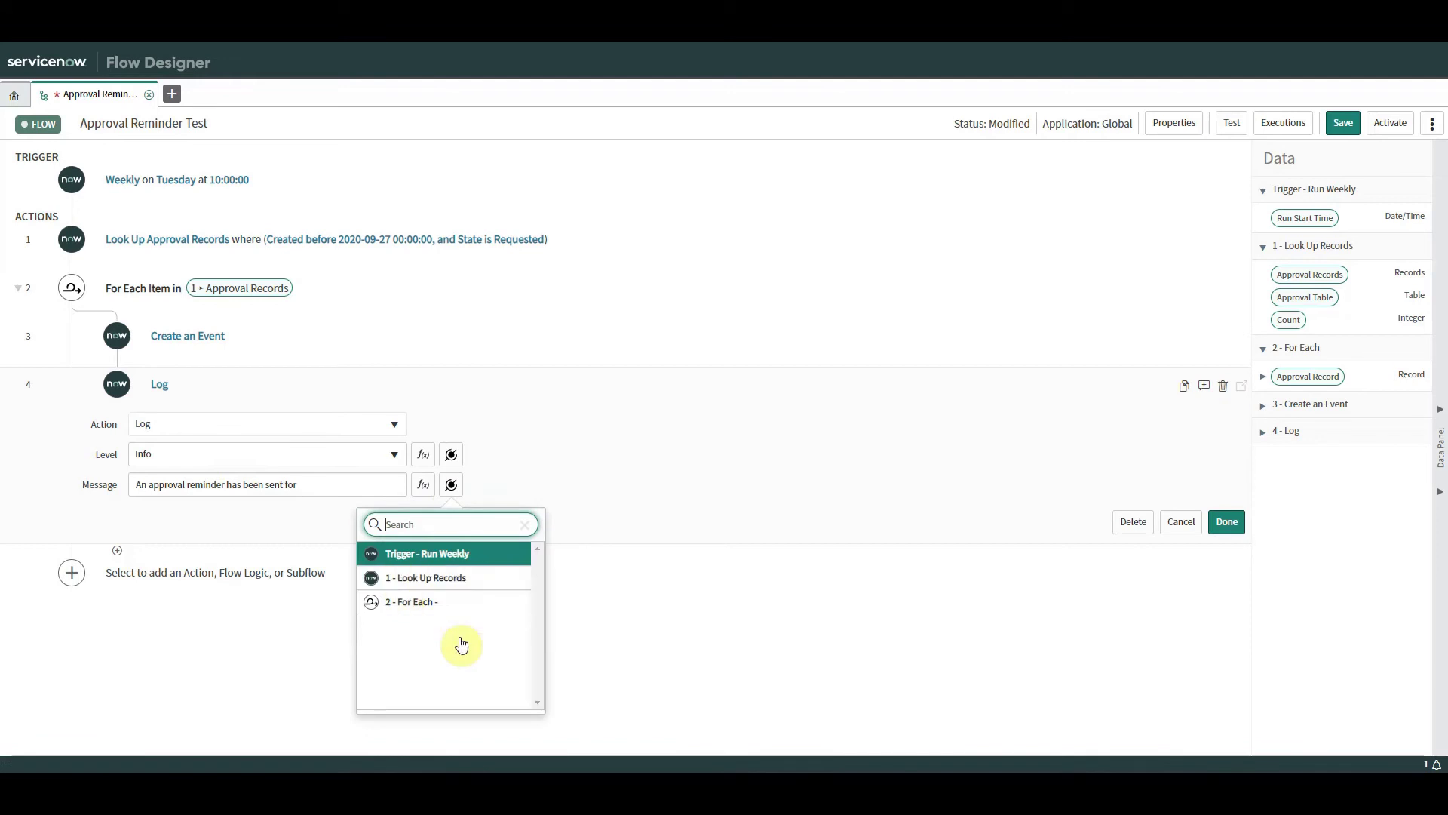
{"action": "left_click", "coordinate": [435, 607]}
{"action": "left_click", "coordinate": [612, 554]}
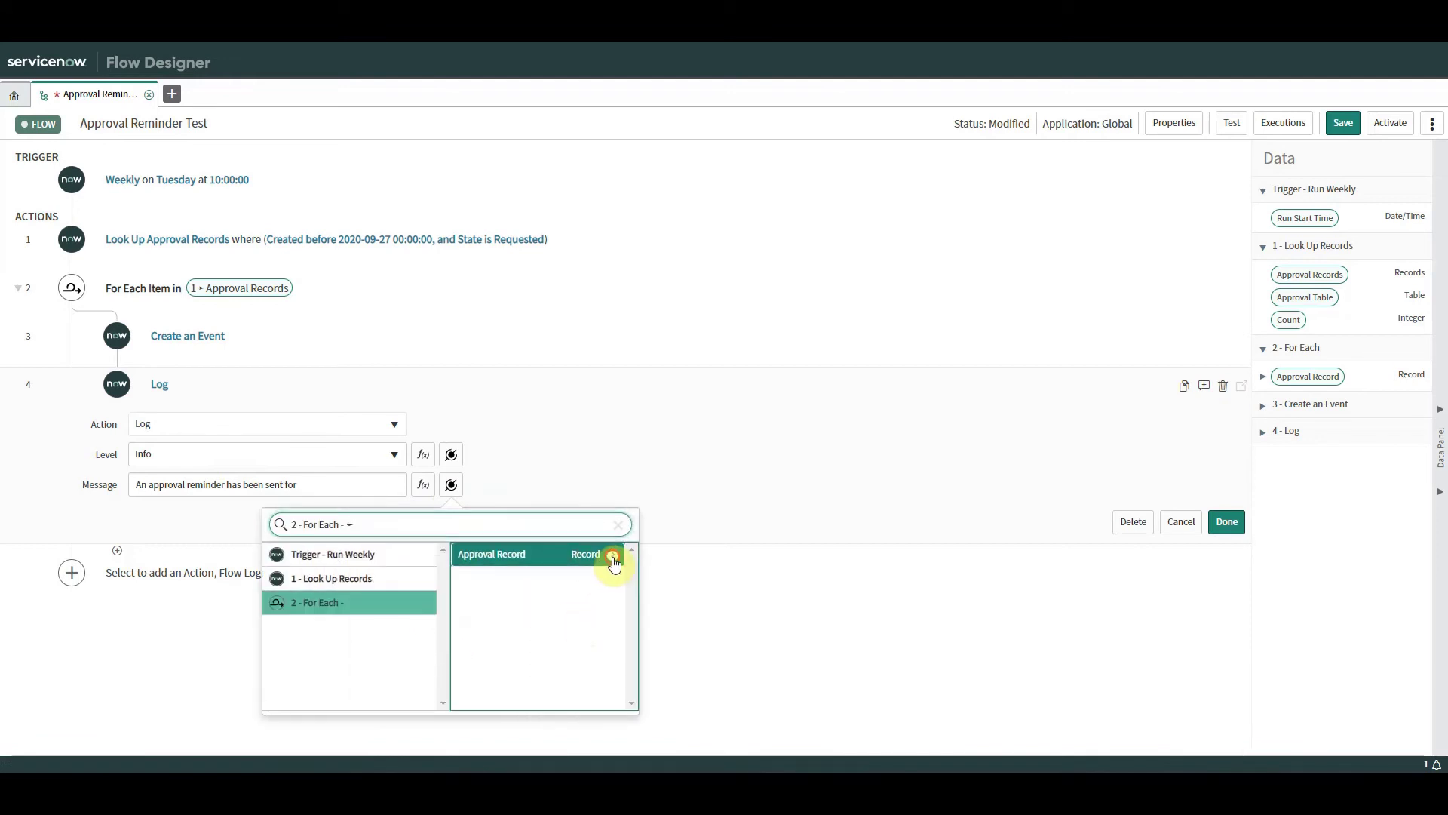
{"action": "mouse_move", "coordinate": [724, 576]}
{"action": "left_mouse_down"}
{"action": "mouse_move", "coordinate": [721, 589]}
{"action": "mouse_move", "coordinate": [723, 573]}
{"action": "mouse_move", "coordinate": [745, 595]}
{"action": "left_mouse_up"}
{"action": "left_click", "coordinate": [706, 591]}
{"action": "left_click_drag", "start_coordinate": [821, 562], "coordinate": [817, 638]}
{"action": "left_click", "coordinate": [777, 602]}
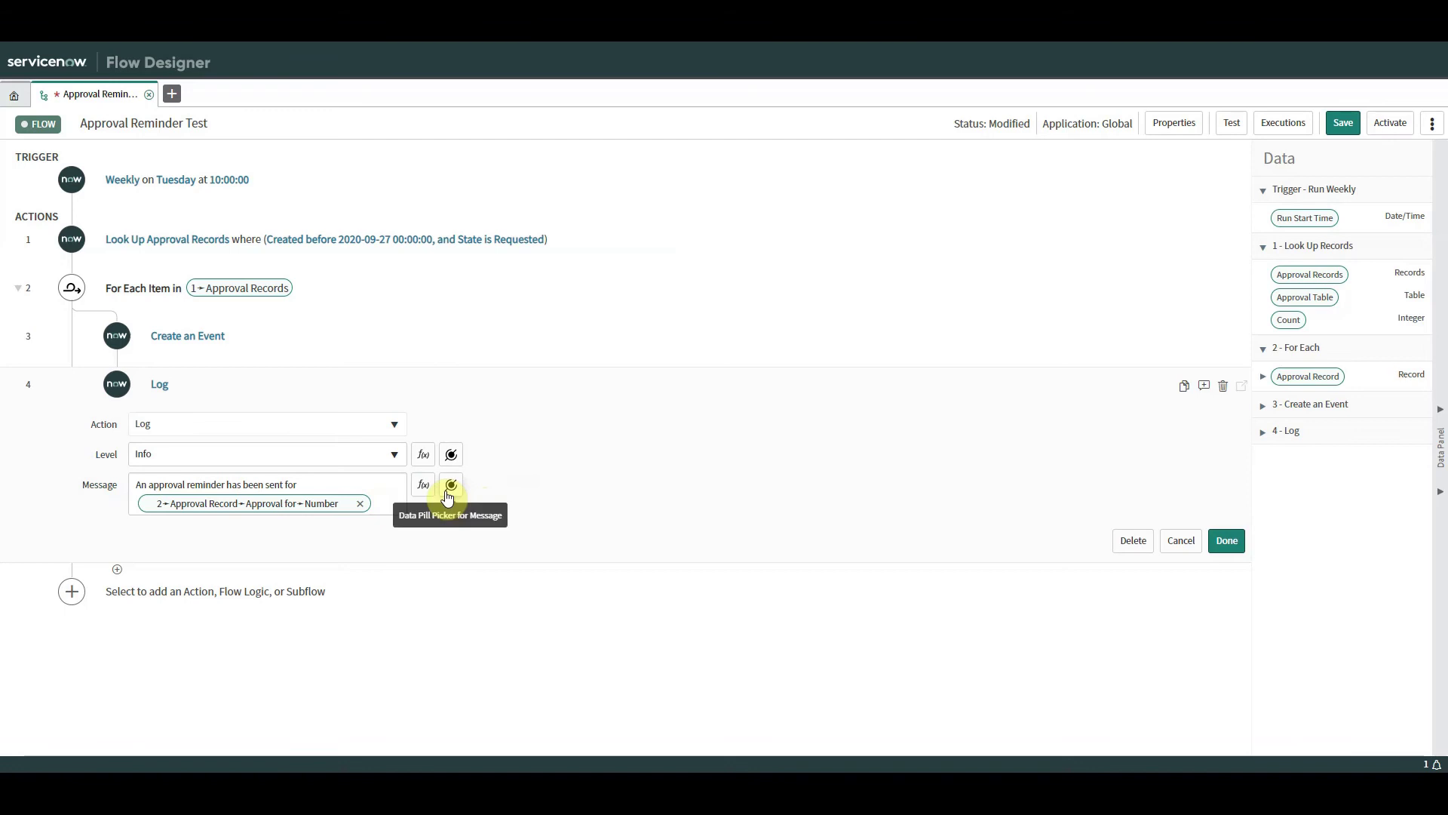
- Browse the available data pills under the loop's Approval Record > Approval for down to Number, and finish the Log action
{"action": "left_click", "coordinate": [1261, 378]}
{"action": "left_click_drag", "start_coordinate": [1422, 463], "coordinate": [1423, 497]}
{"action": "left_click", "coordinate": [1275, 389]}
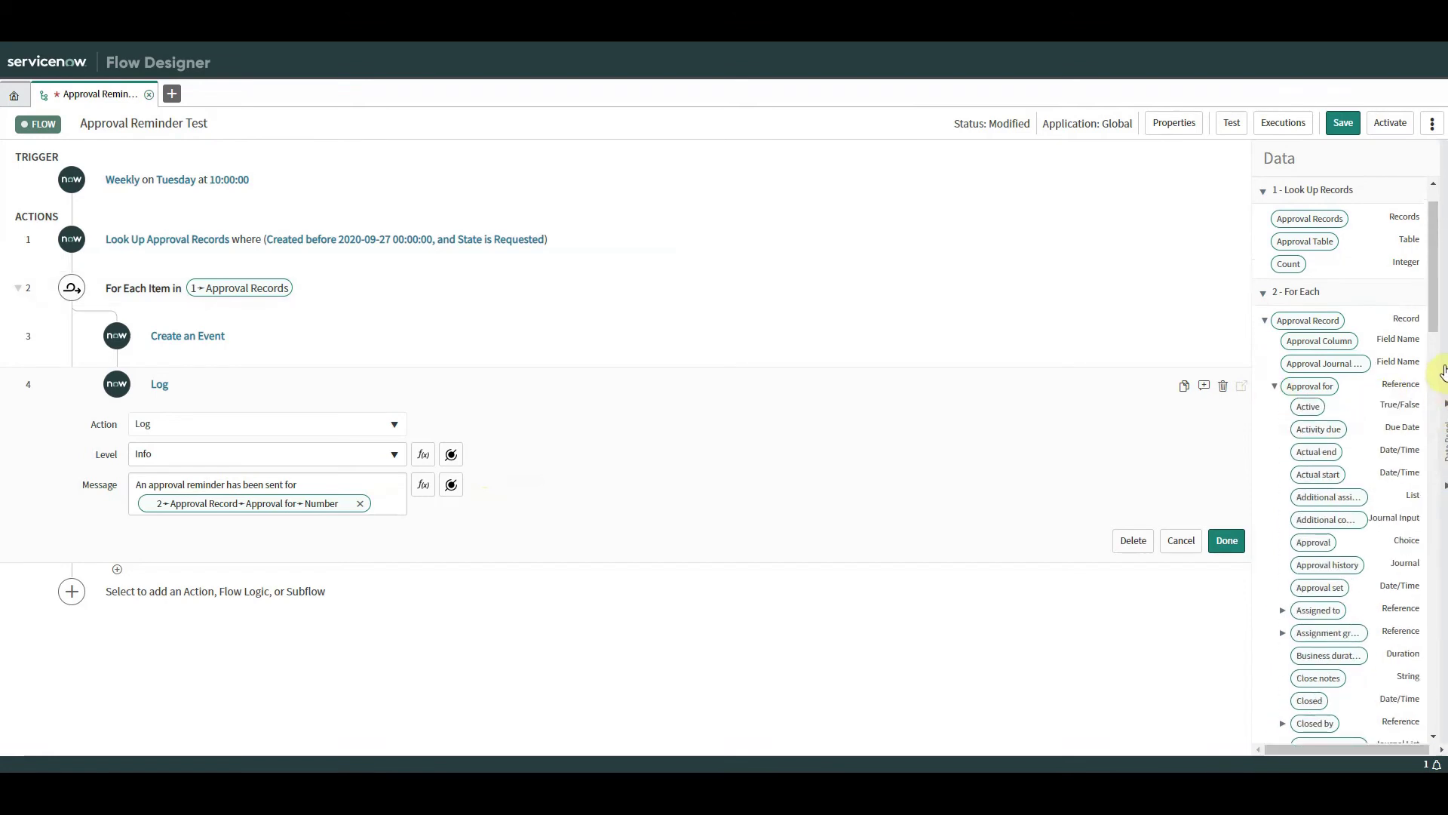
{"action": "left_click_drag", "start_coordinate": [1431, 319], "coordinate": [1437, 498]}
{"action": "left_click_drag", "start_coordinate": [1310, 518], "coordinate": [1363, 458]}
{"action": "mouse_move", "coordinate": [349, 788]}
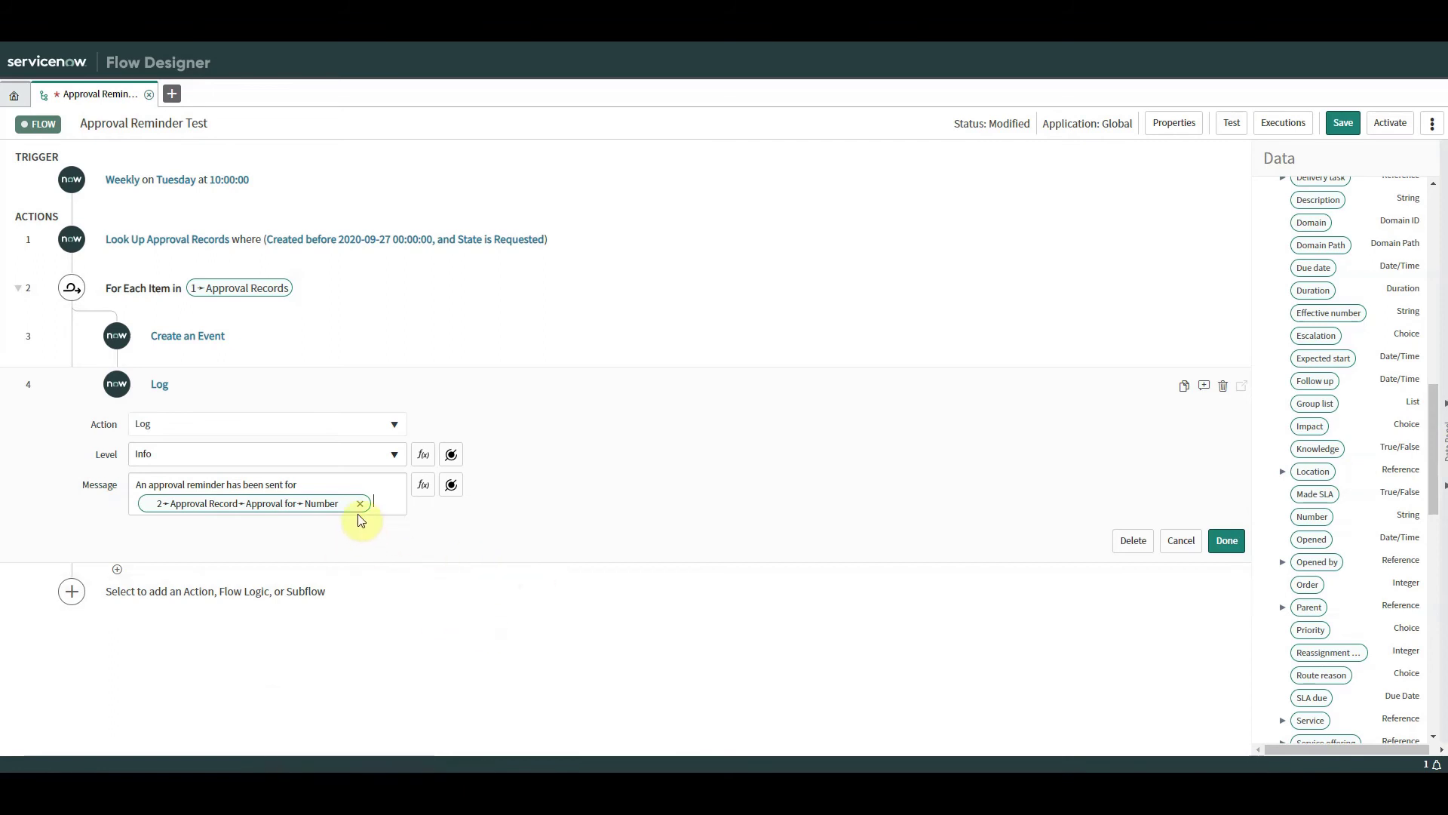
{"action": "left_click", "coordinate": [1227, 540]}
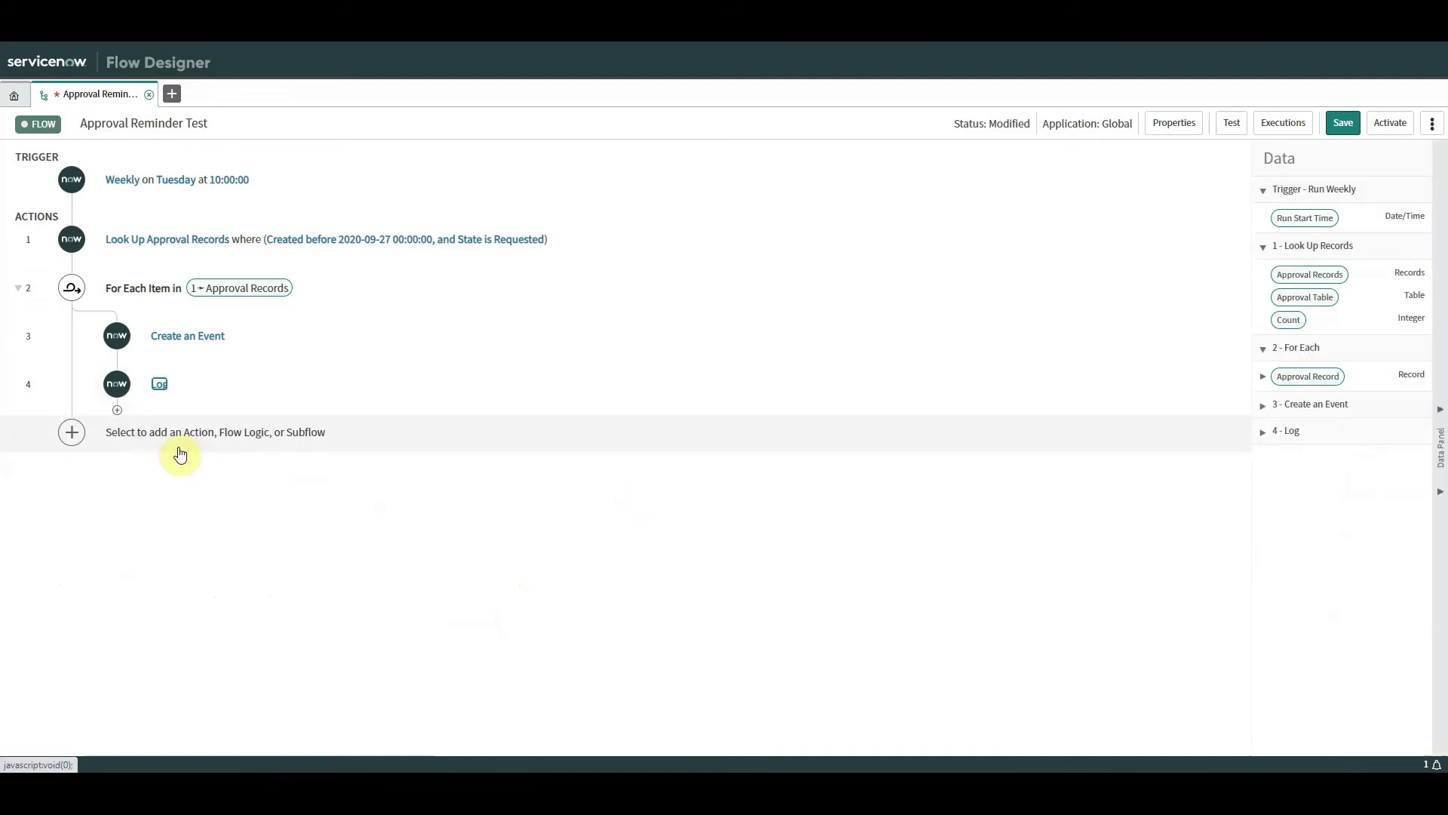
- Add an Update Record action after Log inside the loop, using the loop's Approval Record > Approval for as its record
{"action": "left_click", "coordinate": [117, 410]}
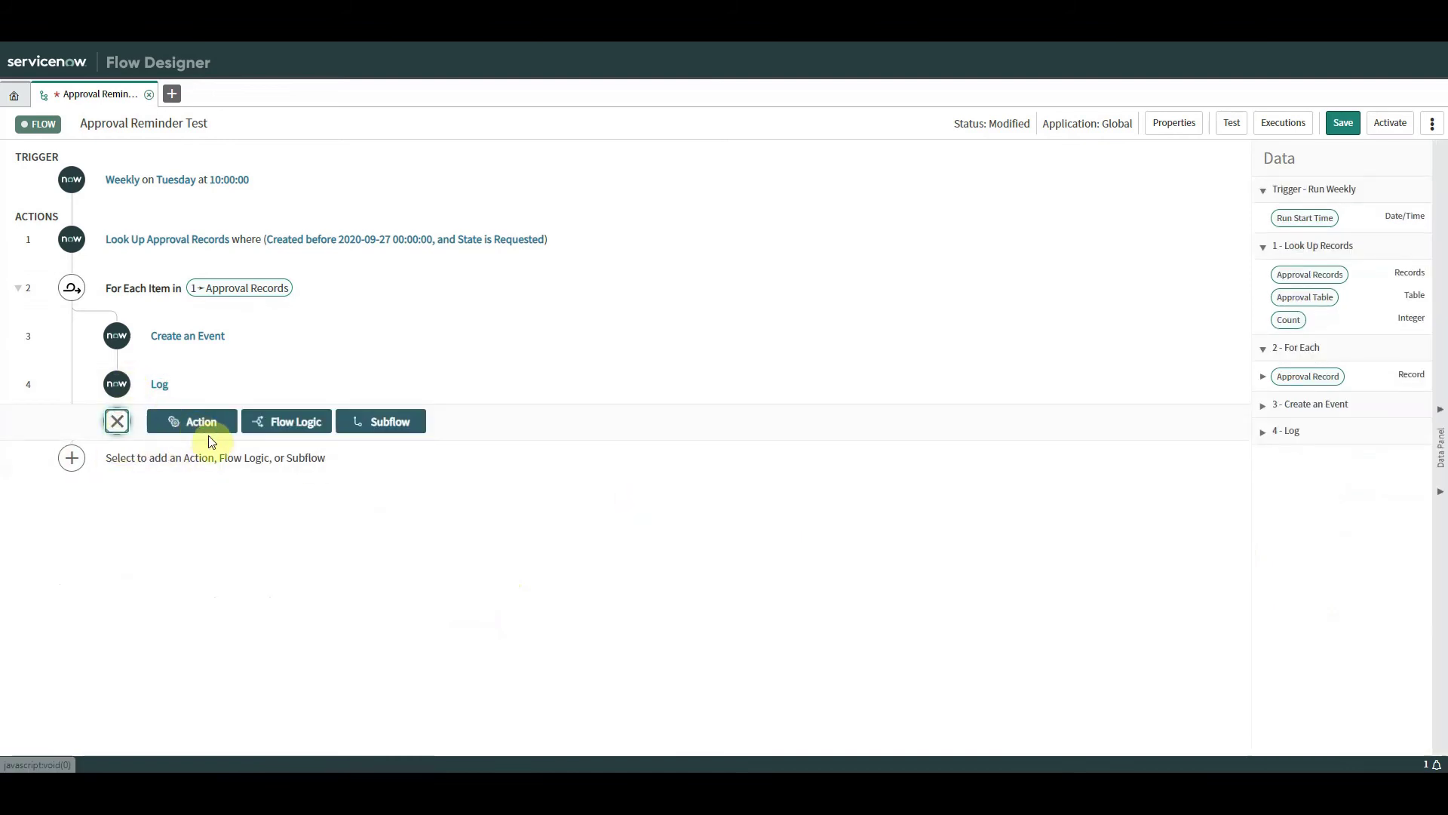
{"action": "left_click", "coordinate": [205, 431]}
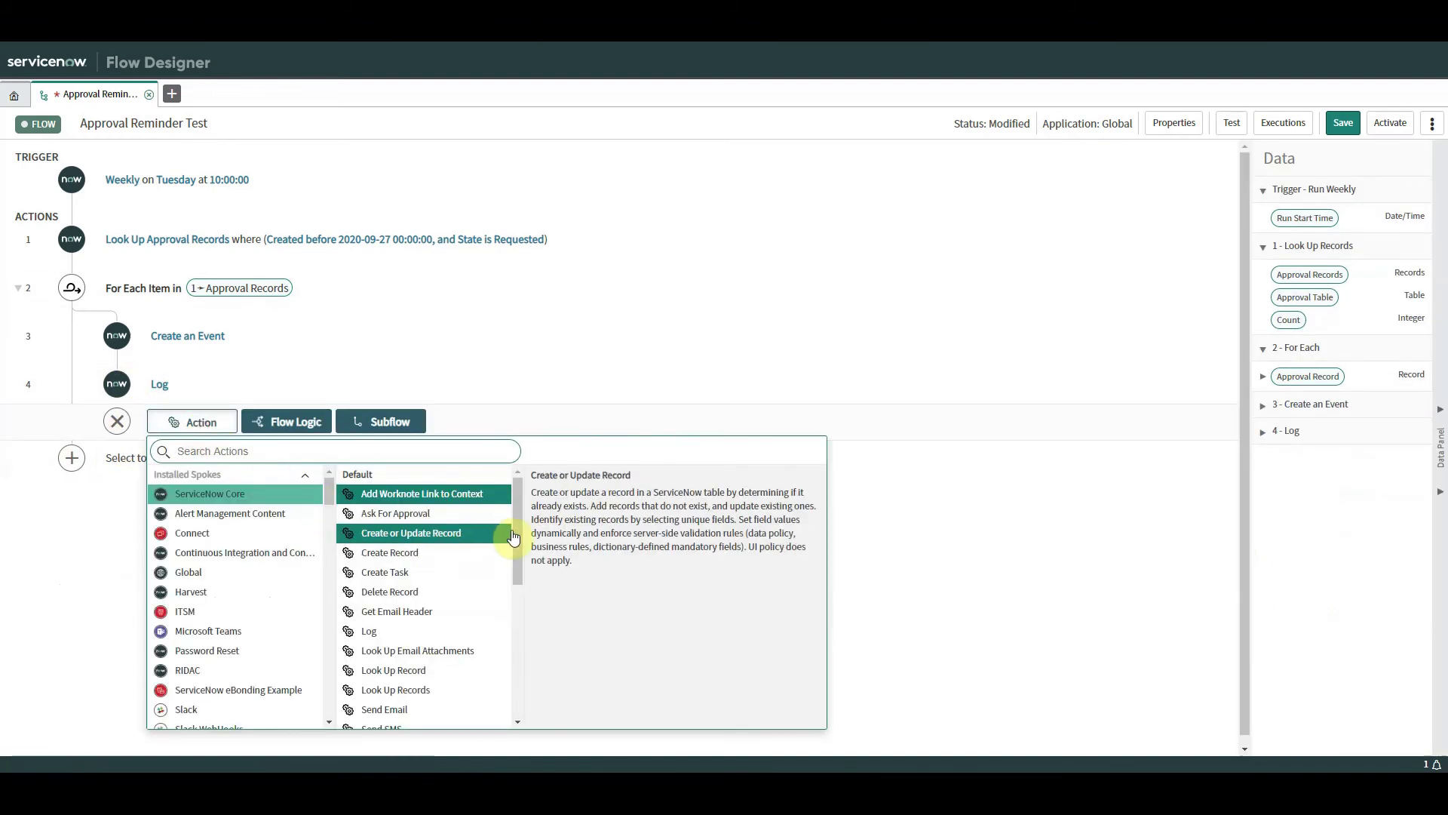
{"action": "left_click_drag", "start_coordinate": [519, 523], "coordinate": [517, 565]}
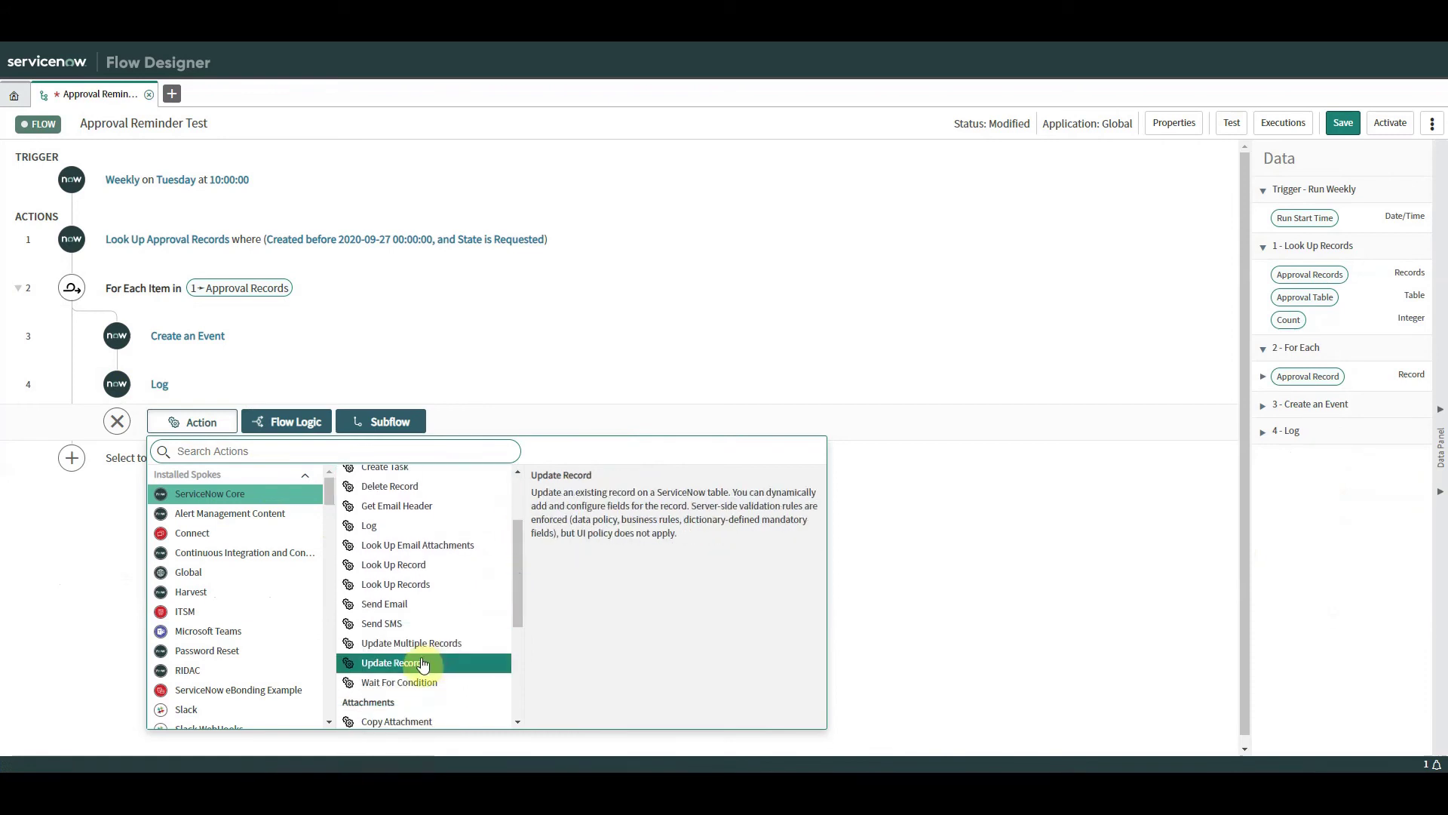
{"action": "left_click", "coordinate": [388, 662]}
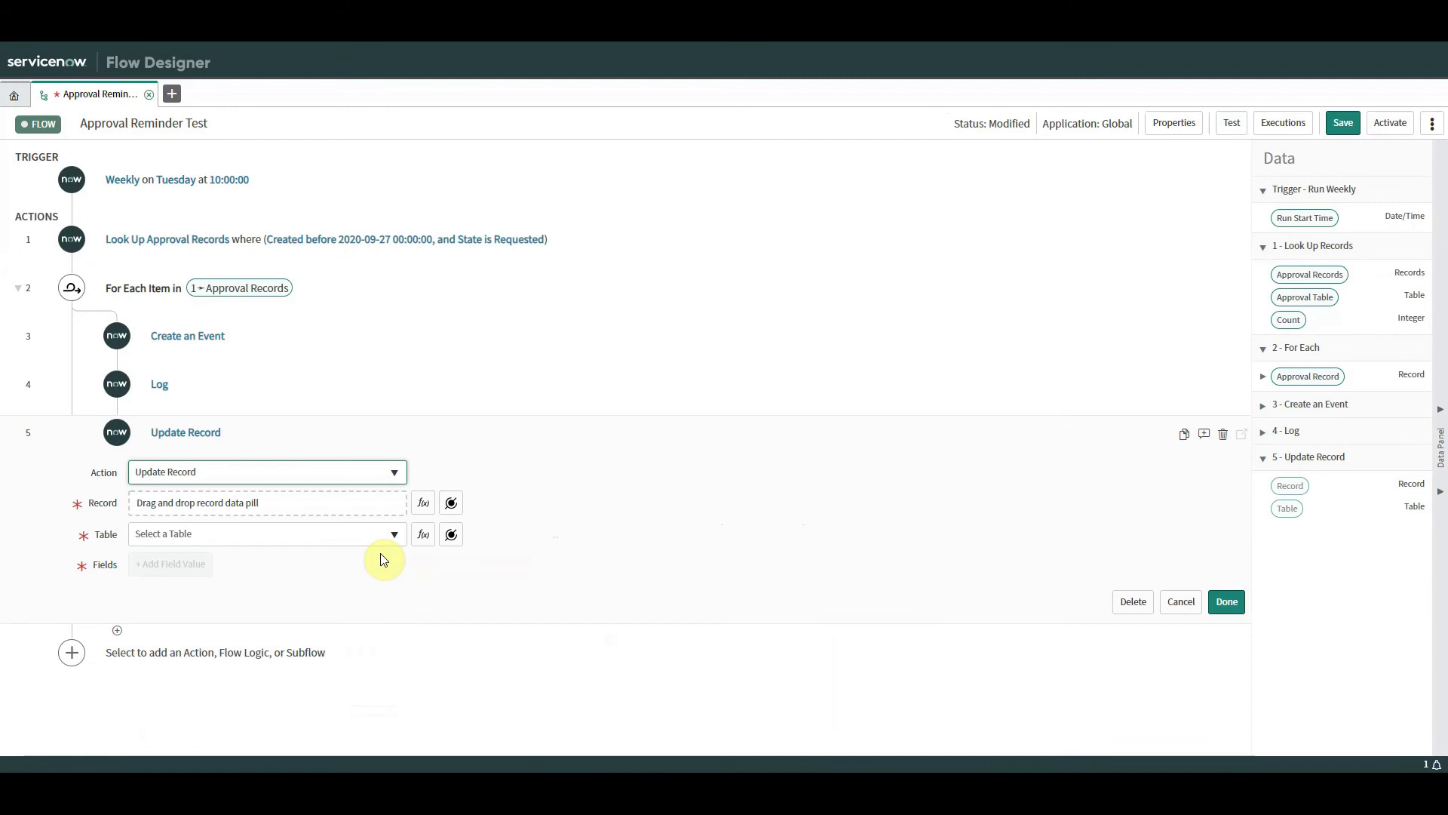
{"action": "left_click", "coordinate": [452, 504]}
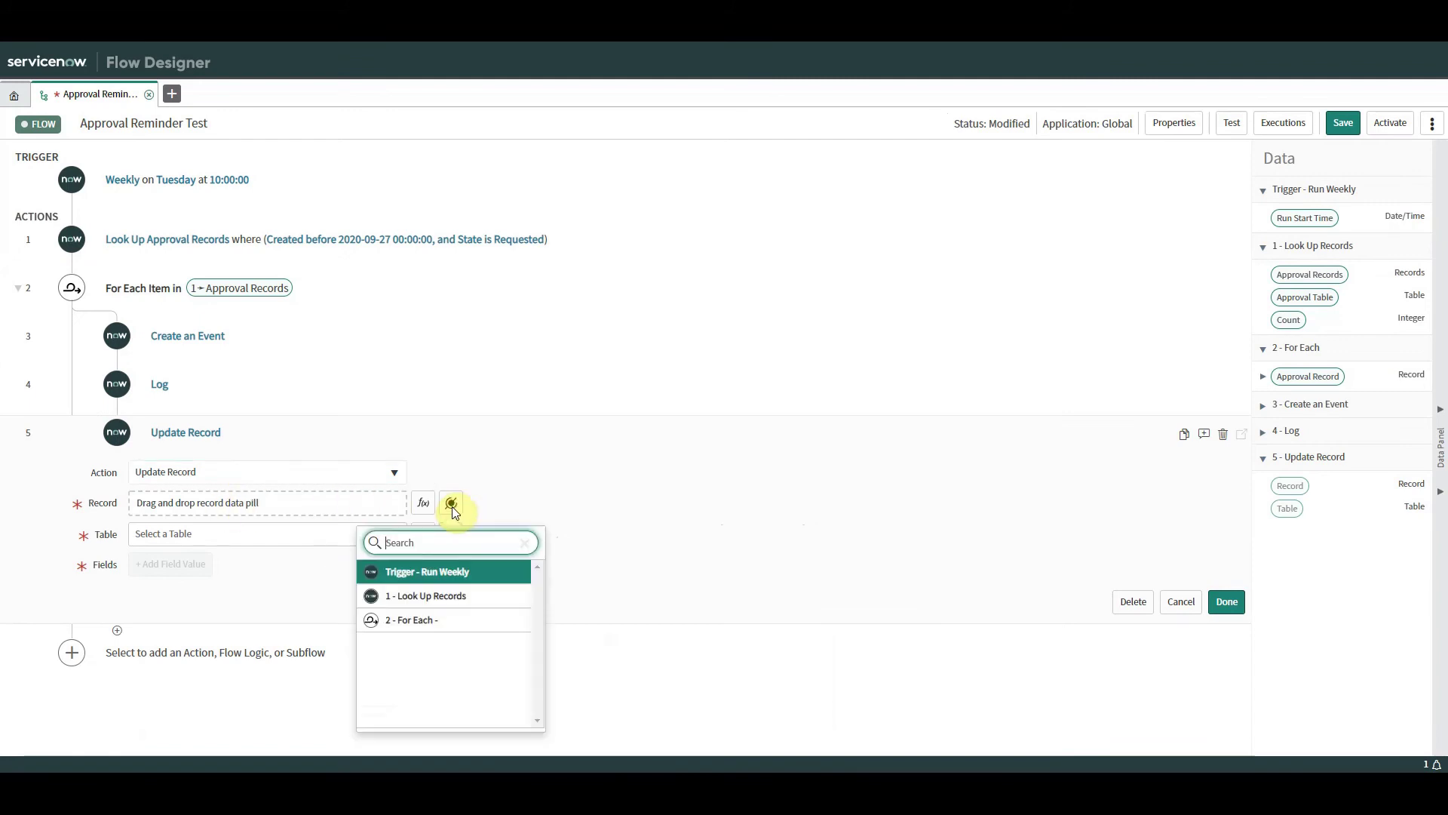
{"action": "left_click", "coordinate": [451, 636]}
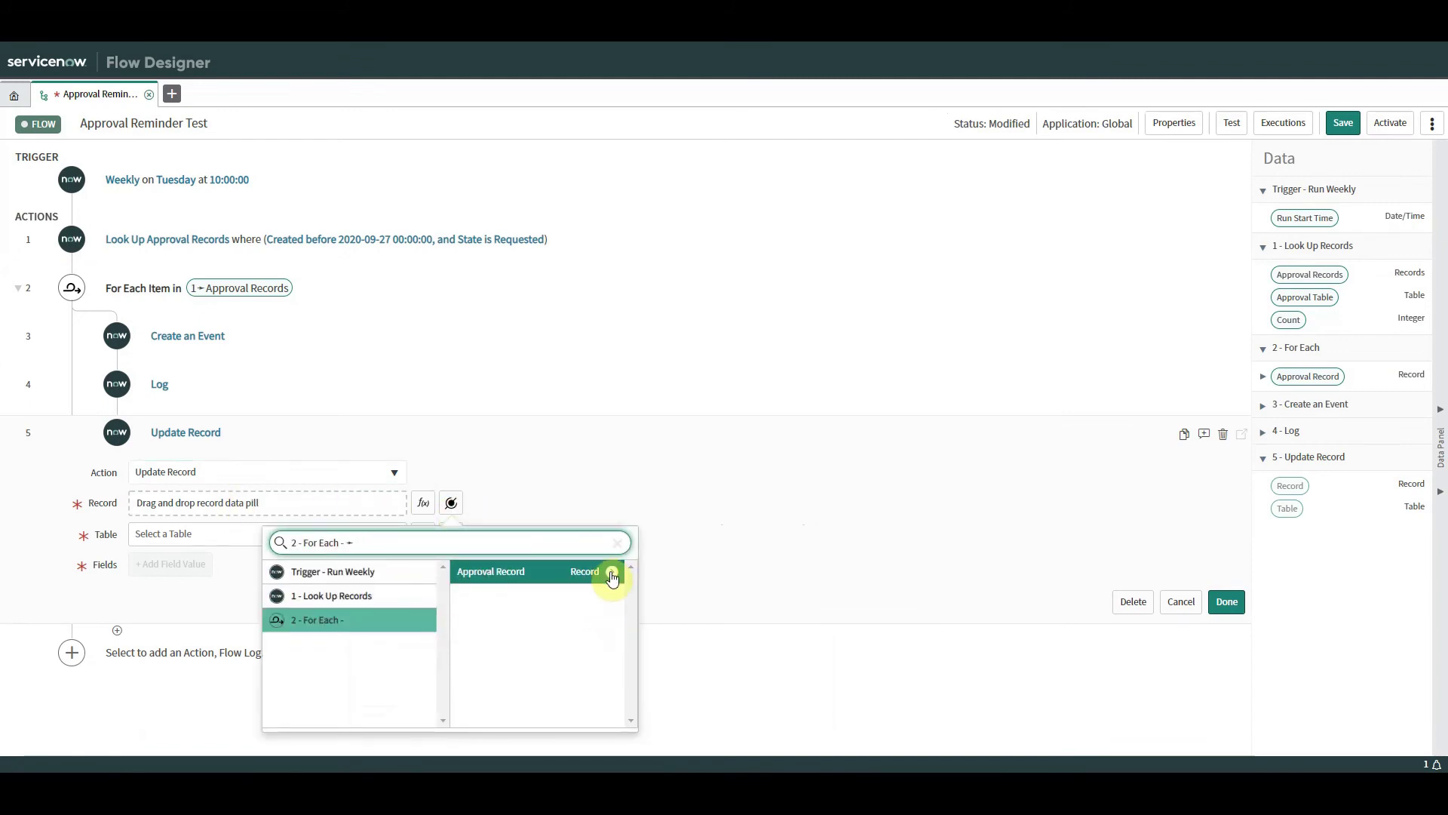
{"action": "left_click", "coordinate": [608, 570]}
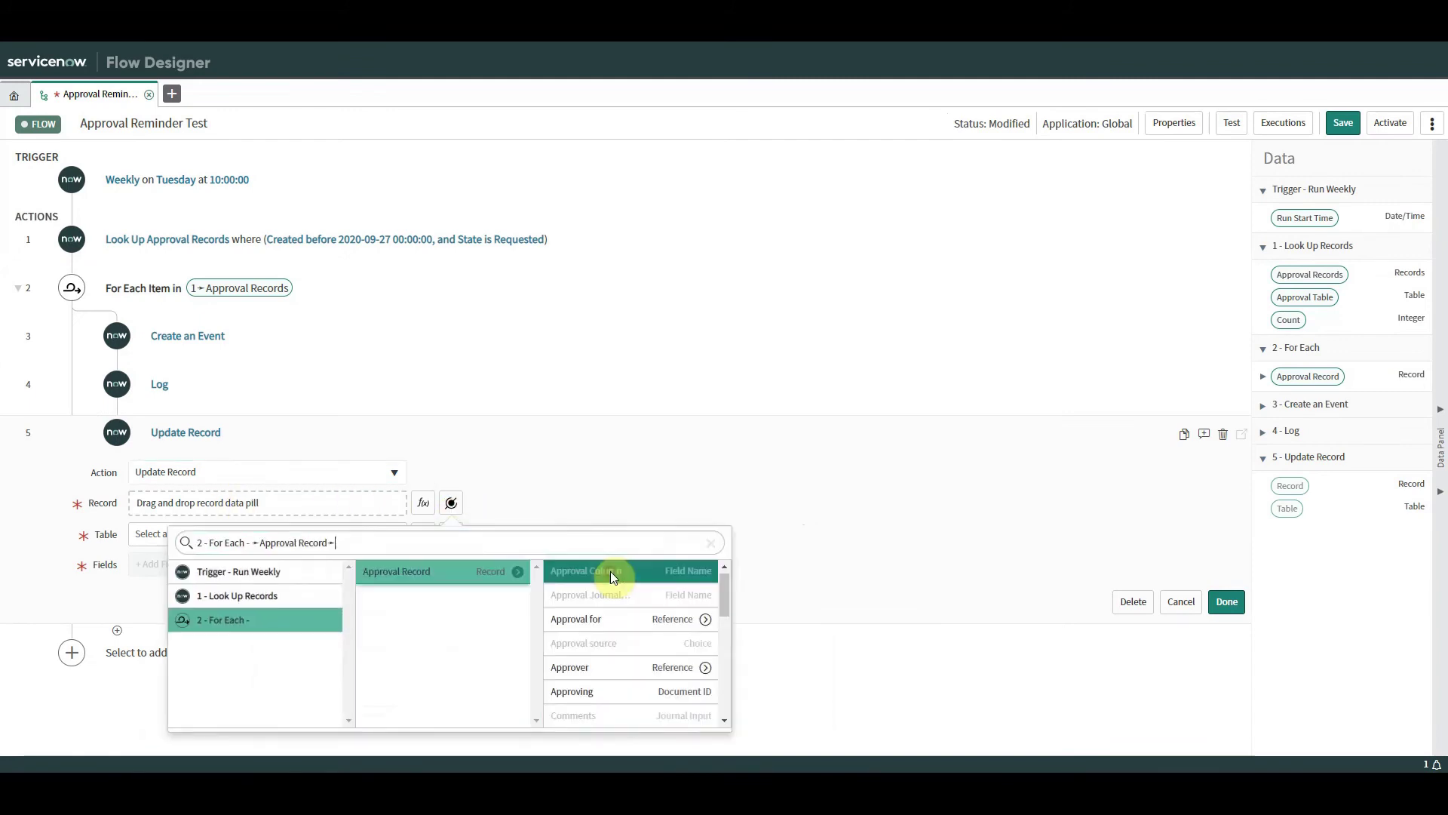
{"action": "left_click", "coordinate": [682, 623]}
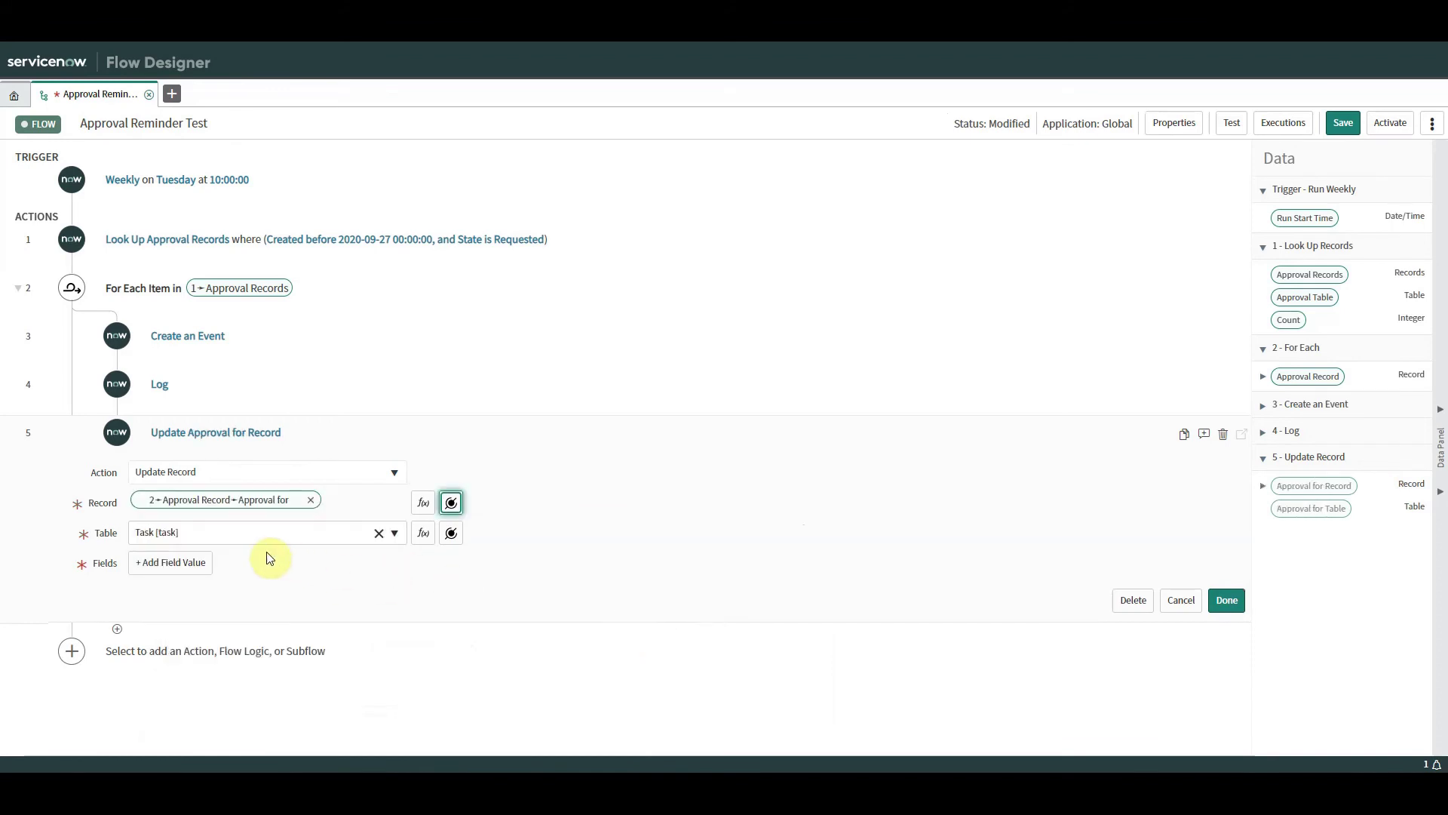
- Set the updated record's Work notes field to "Approval Reminder Sent" and finish the Update Record action
{"action": "left_click", "coordinate": [178, 571]}
{"action": "left_click", "coordinate": [393, 562]}
{"action": "left_click_drag", "start_coordinate": [401, 630], "coordinate": [392, 744]}
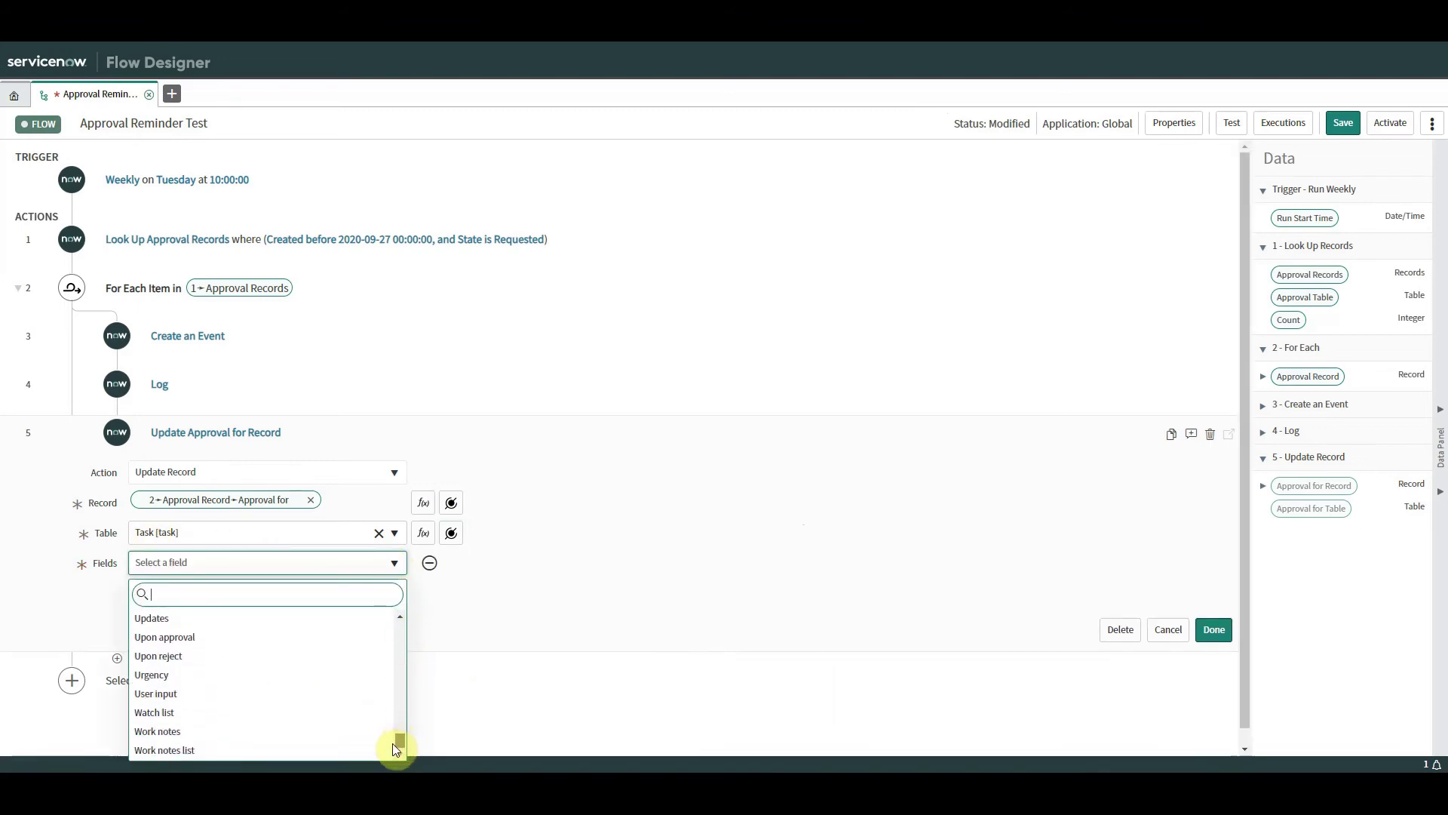
{"action": "left_click", "coordinate": [252, 732]}
{"action": "left_click", "coordinate": [515, 561]}
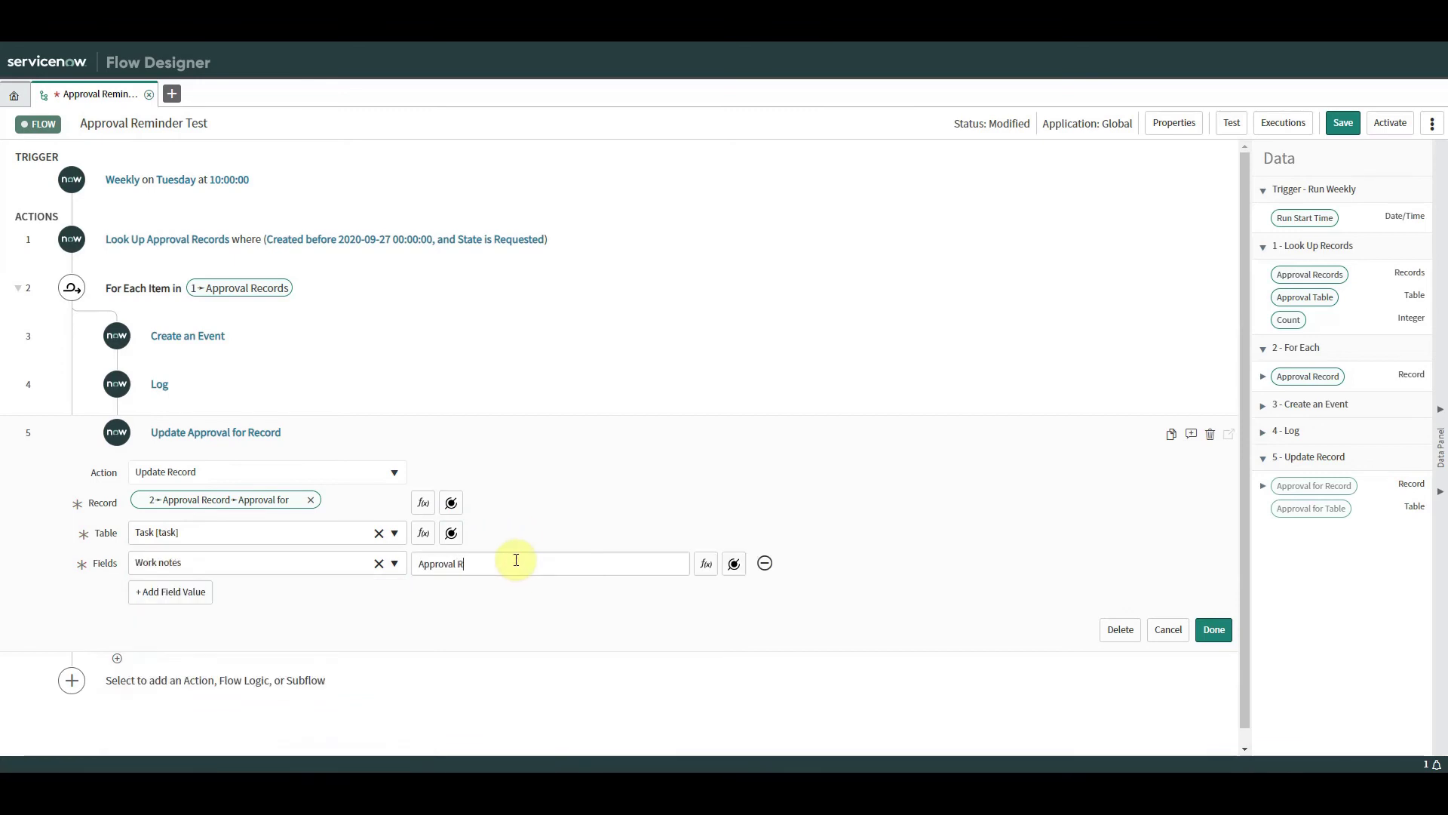
{"action": "type", "text": "Approval Reminder Sent"}
{"action": "left_click", "coordinate": [1215, 630]}
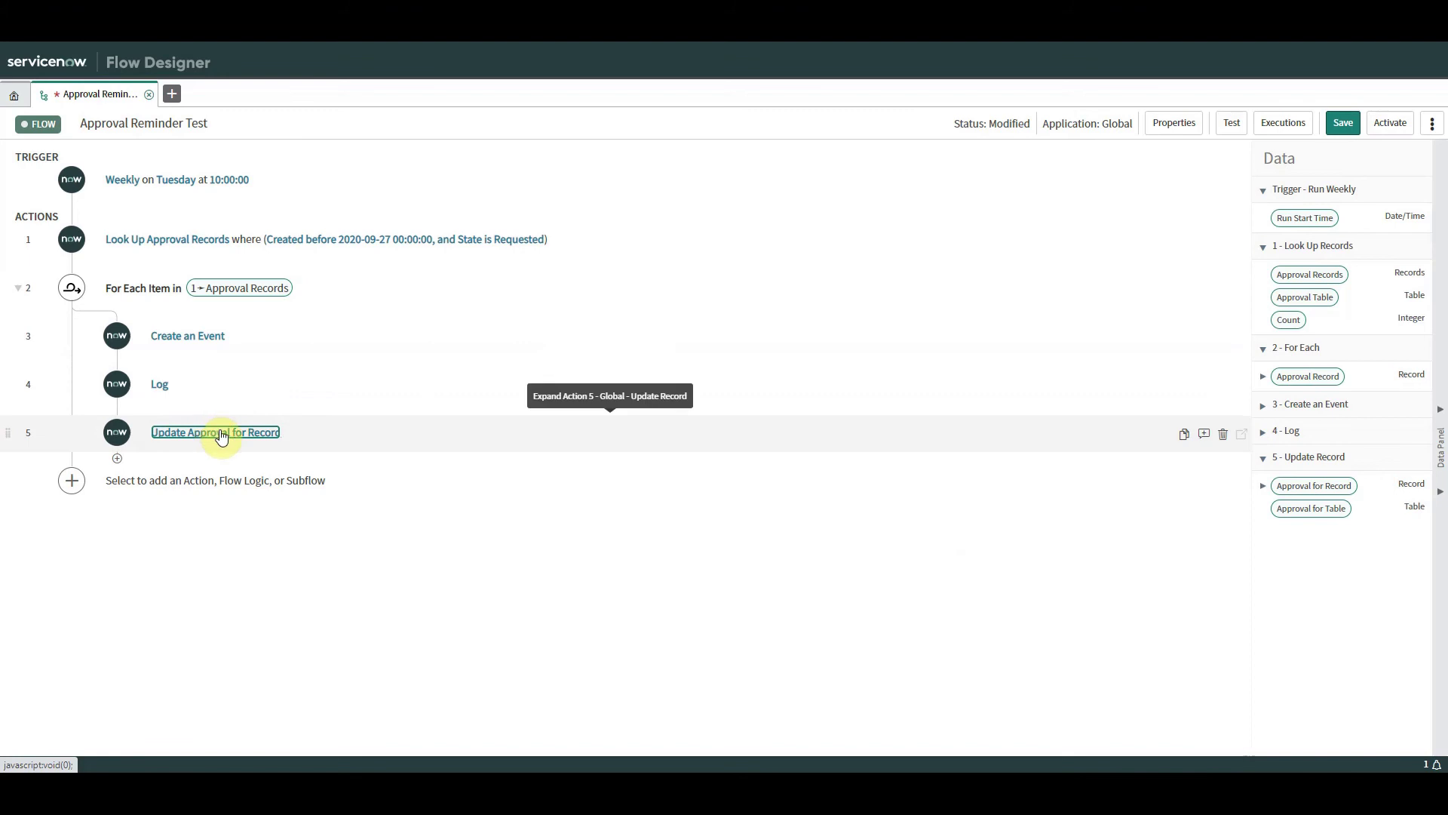
- Save the flow, run a test of it and open the execution details
{"action": "left_click", "coordinate": [1343, 122]}
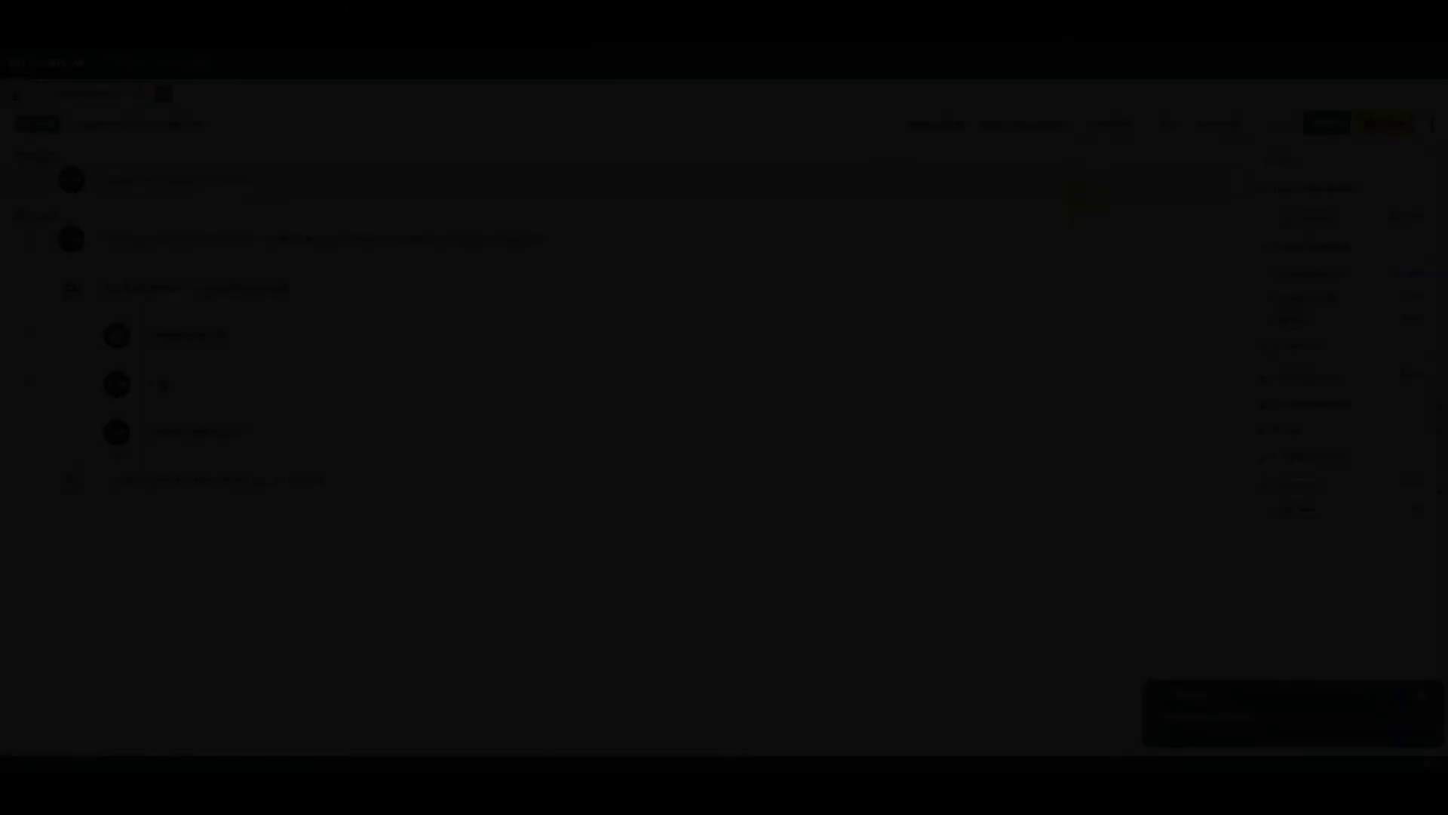
{"action": "left_click", "coordinate": [1160, 125]}
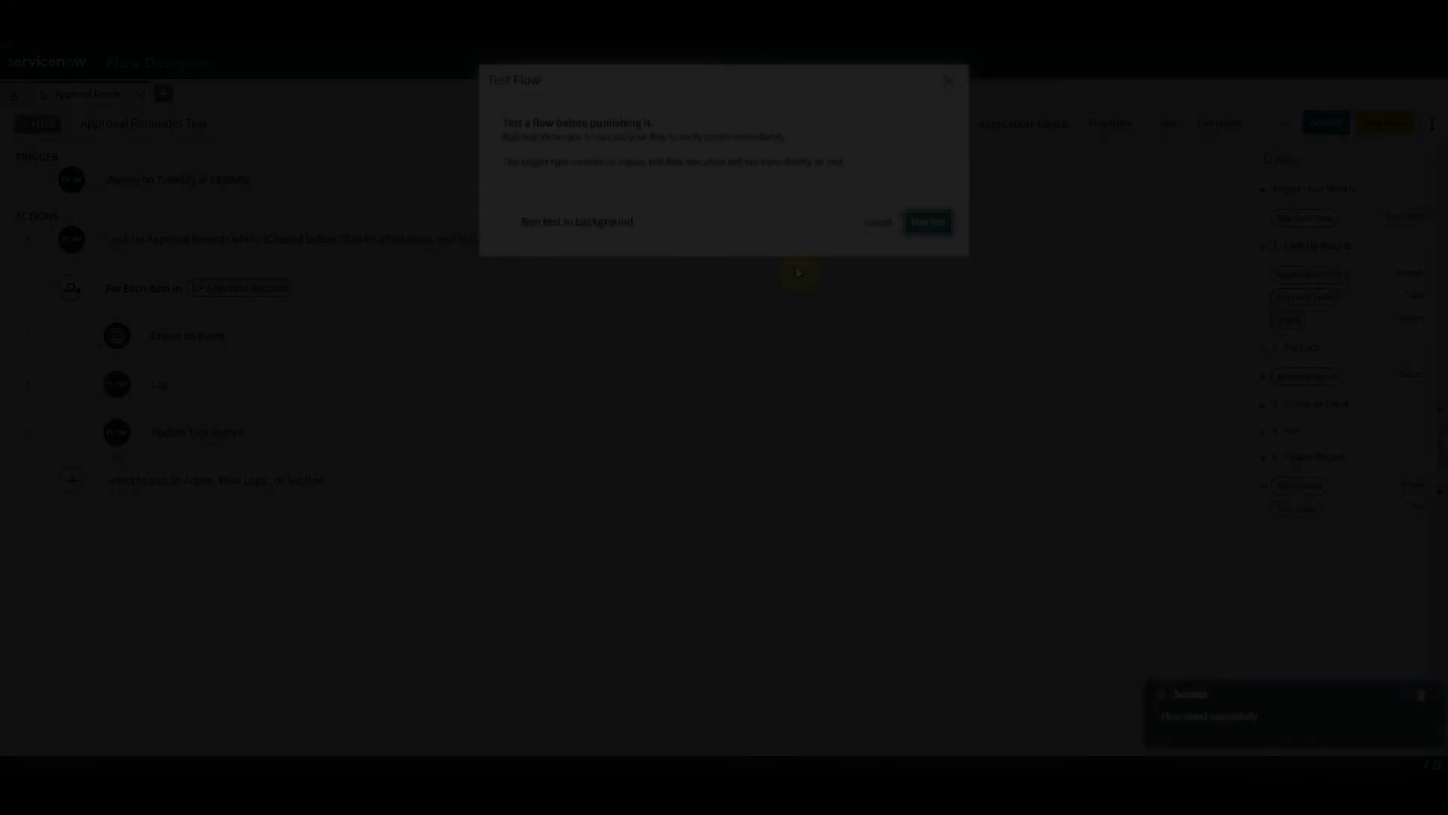
{"action": "left_click", "coordinate": [934, 221]}
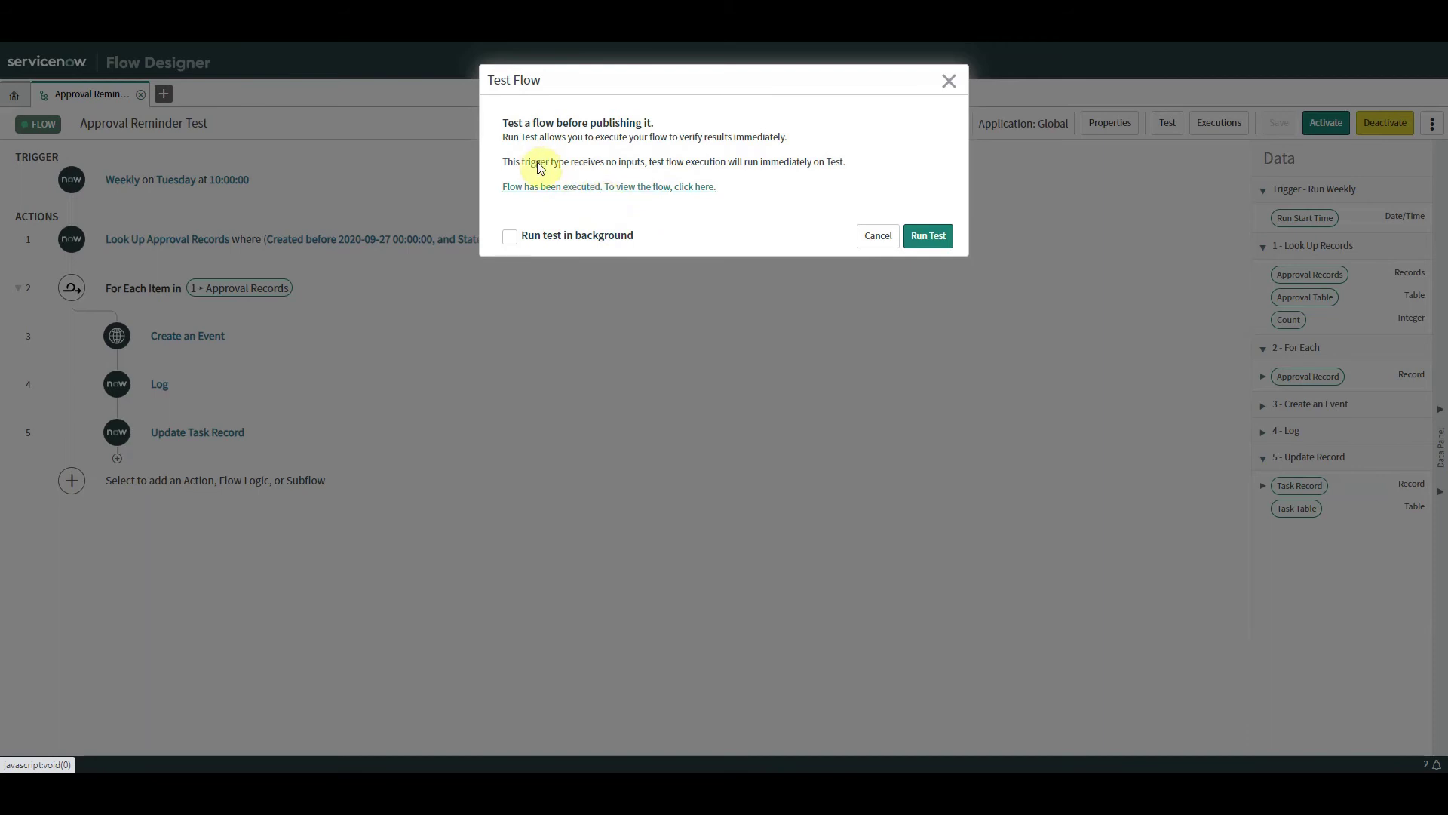
{"action": "left_click", "coordinate": [582, 187]}
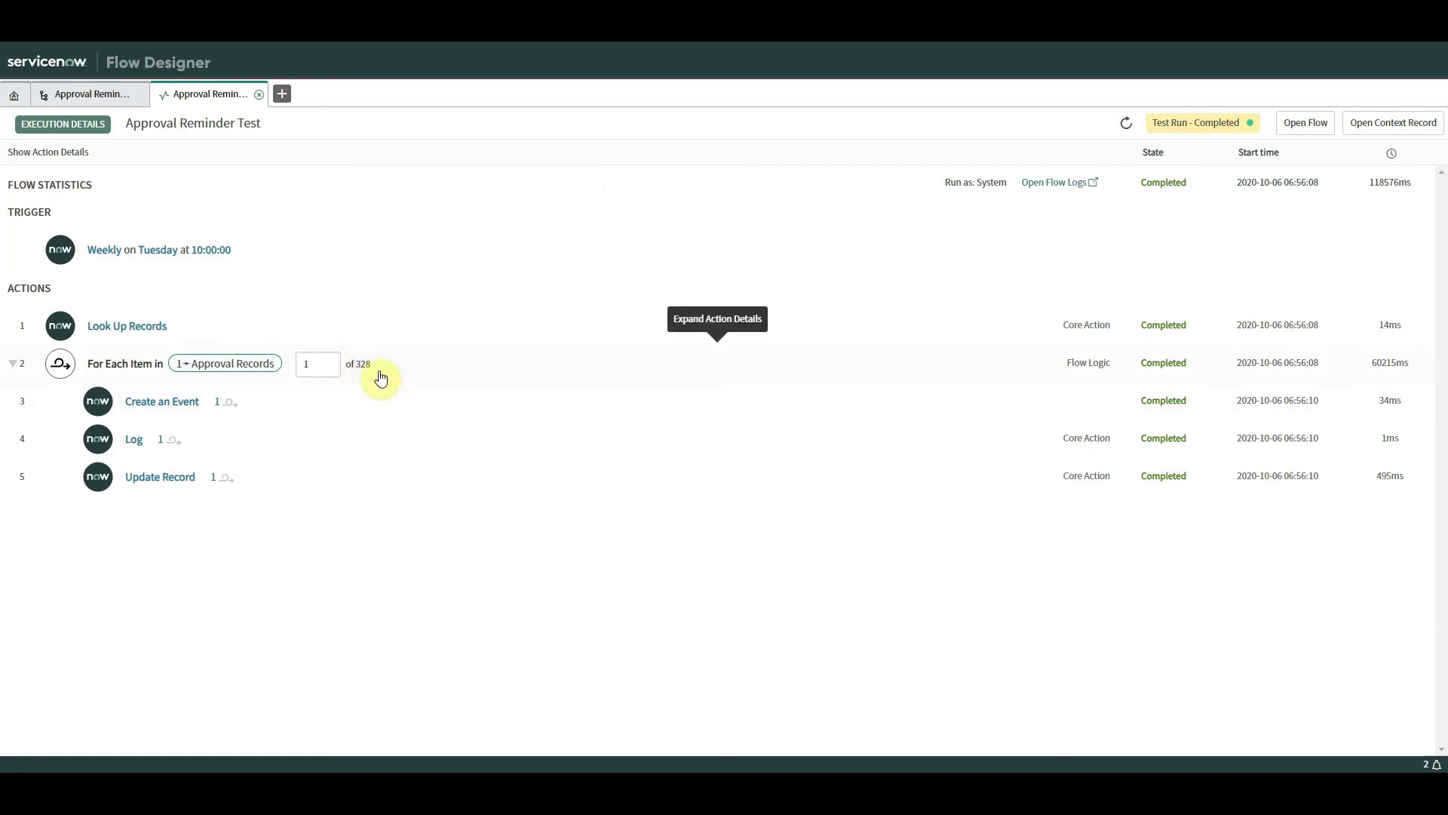
- Examine the Create an Event, Log and Update Record details for loop iteration 6 of the test run
{"action": "double_click", "coordinate": [328, 364]}
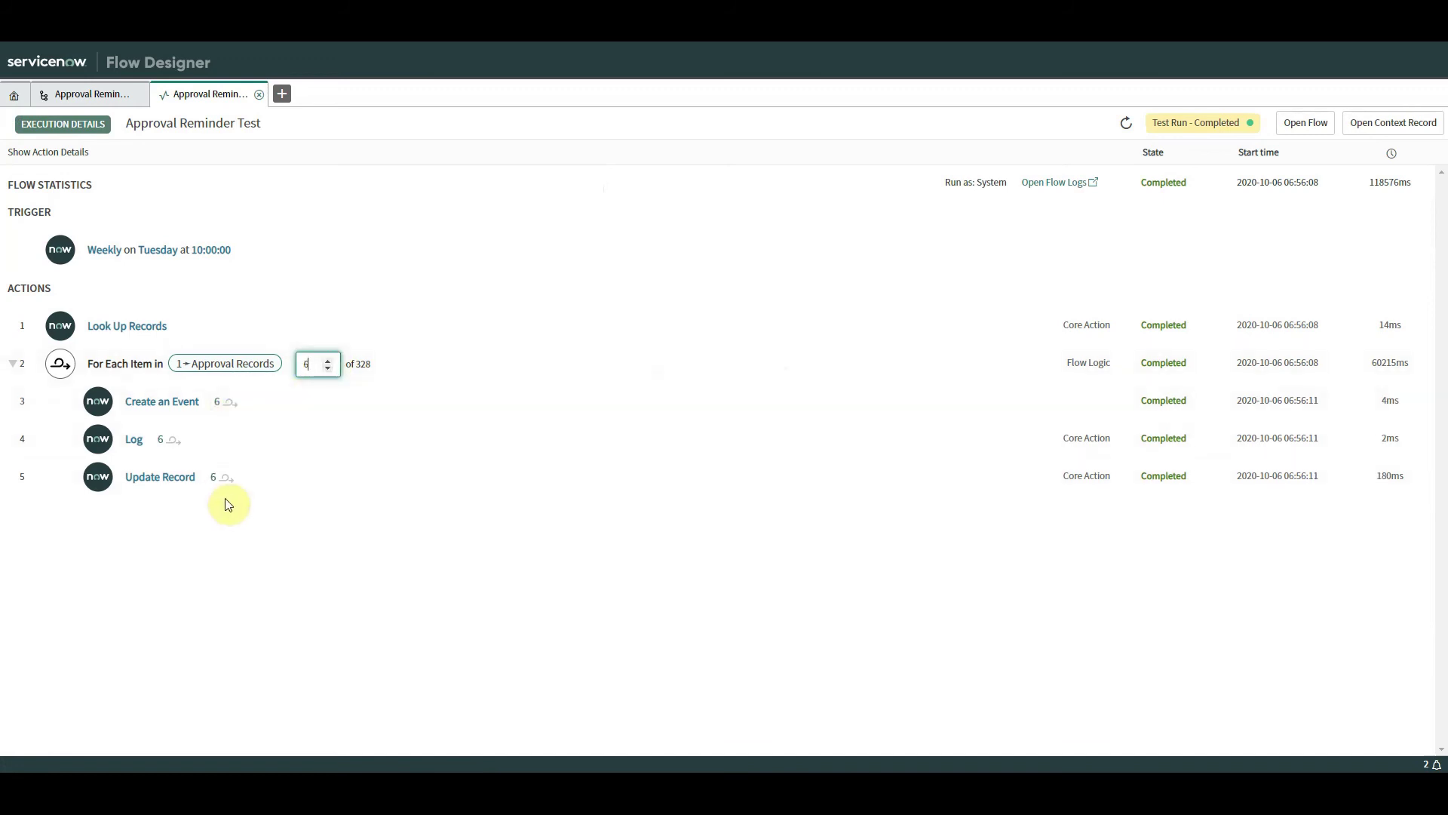
{"action": "left_click", "coordinate": [161, 401]}
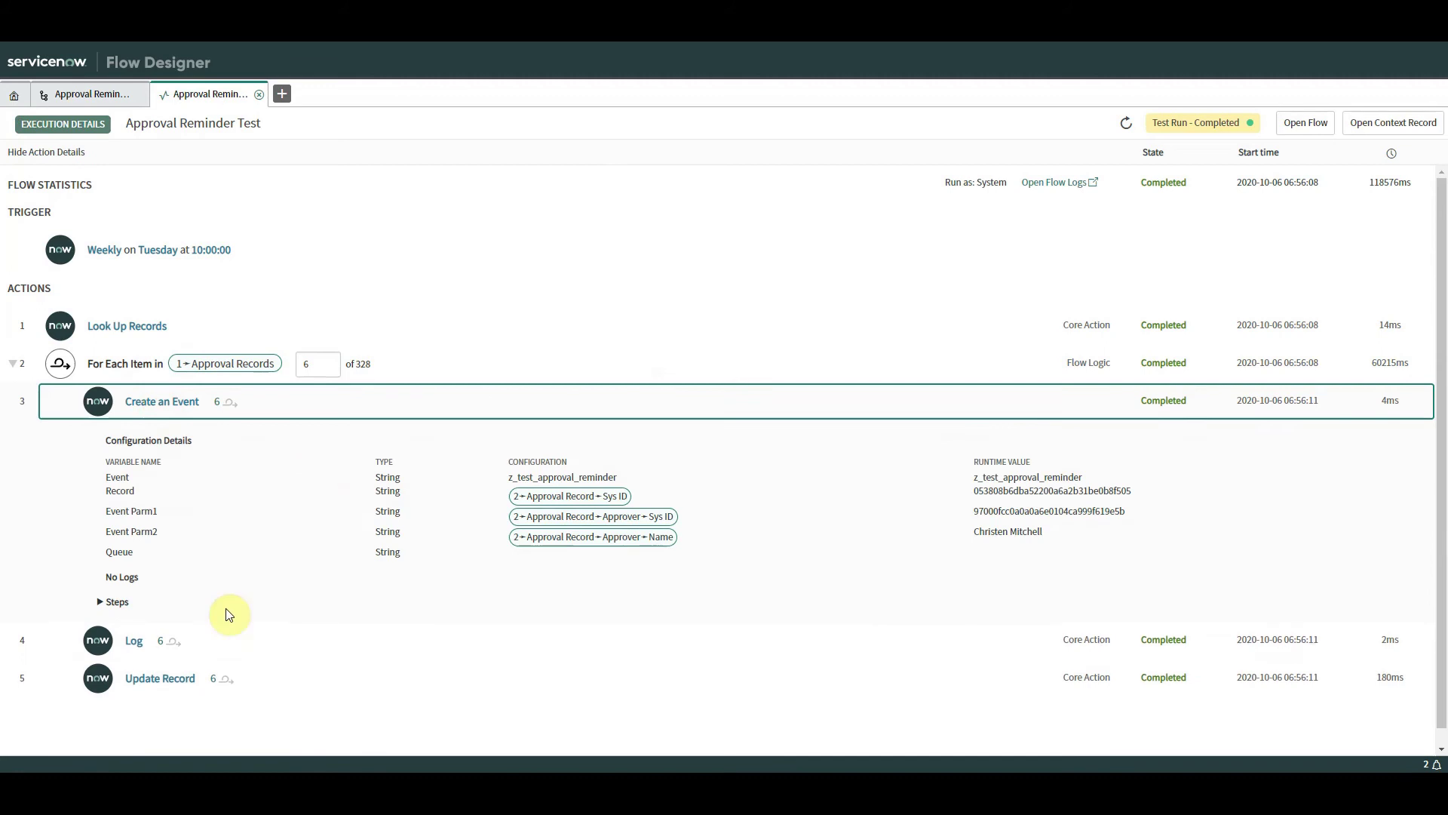
{"action": "left_click", "coordinate": [158, 400]}
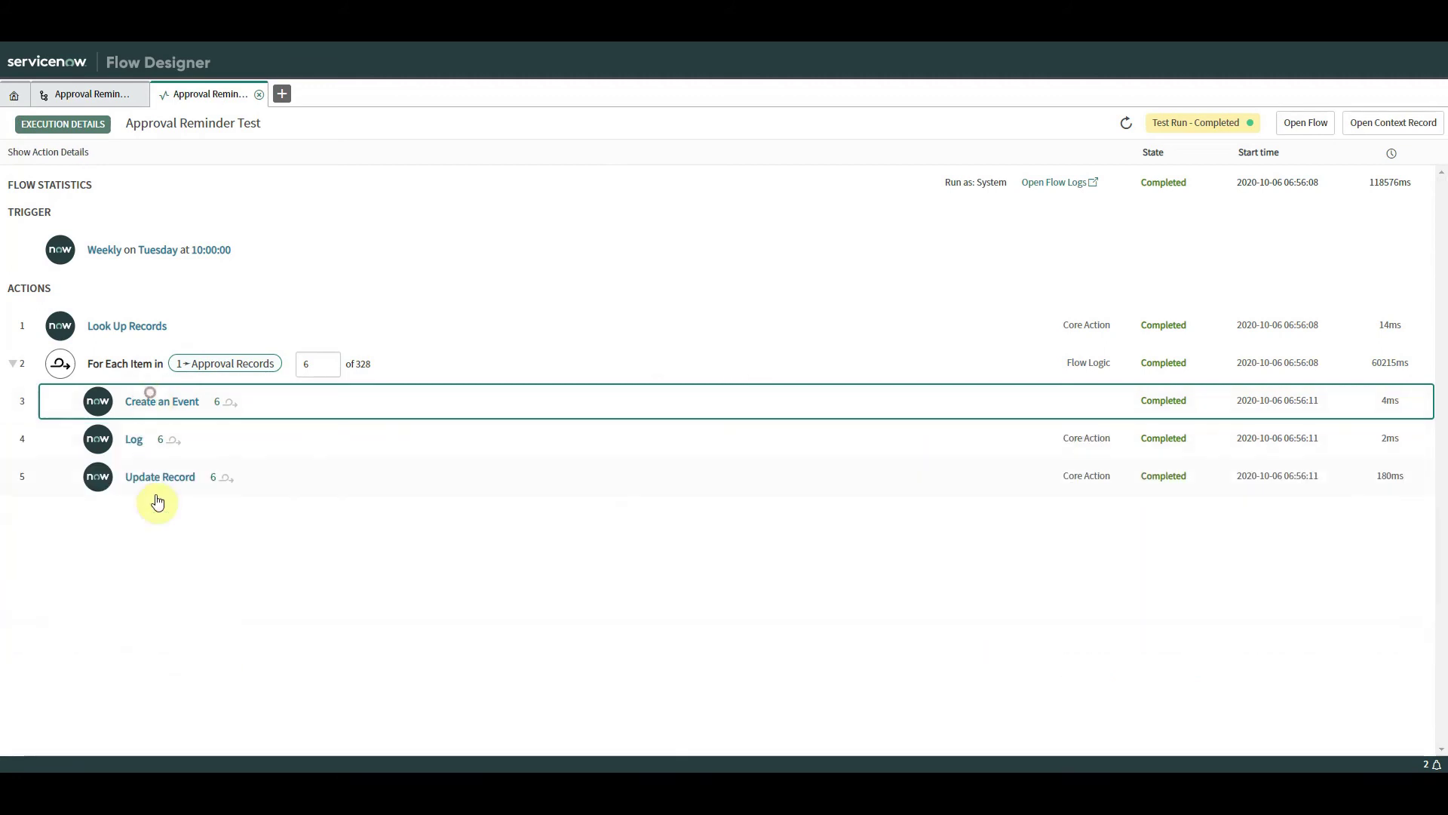
{"action": "left_click", "coordinate": [131, 446]}
{"action": "left_click", "coordinate": [140, 442]}
{"action": "left_click", "coordinate": [141, 441]}
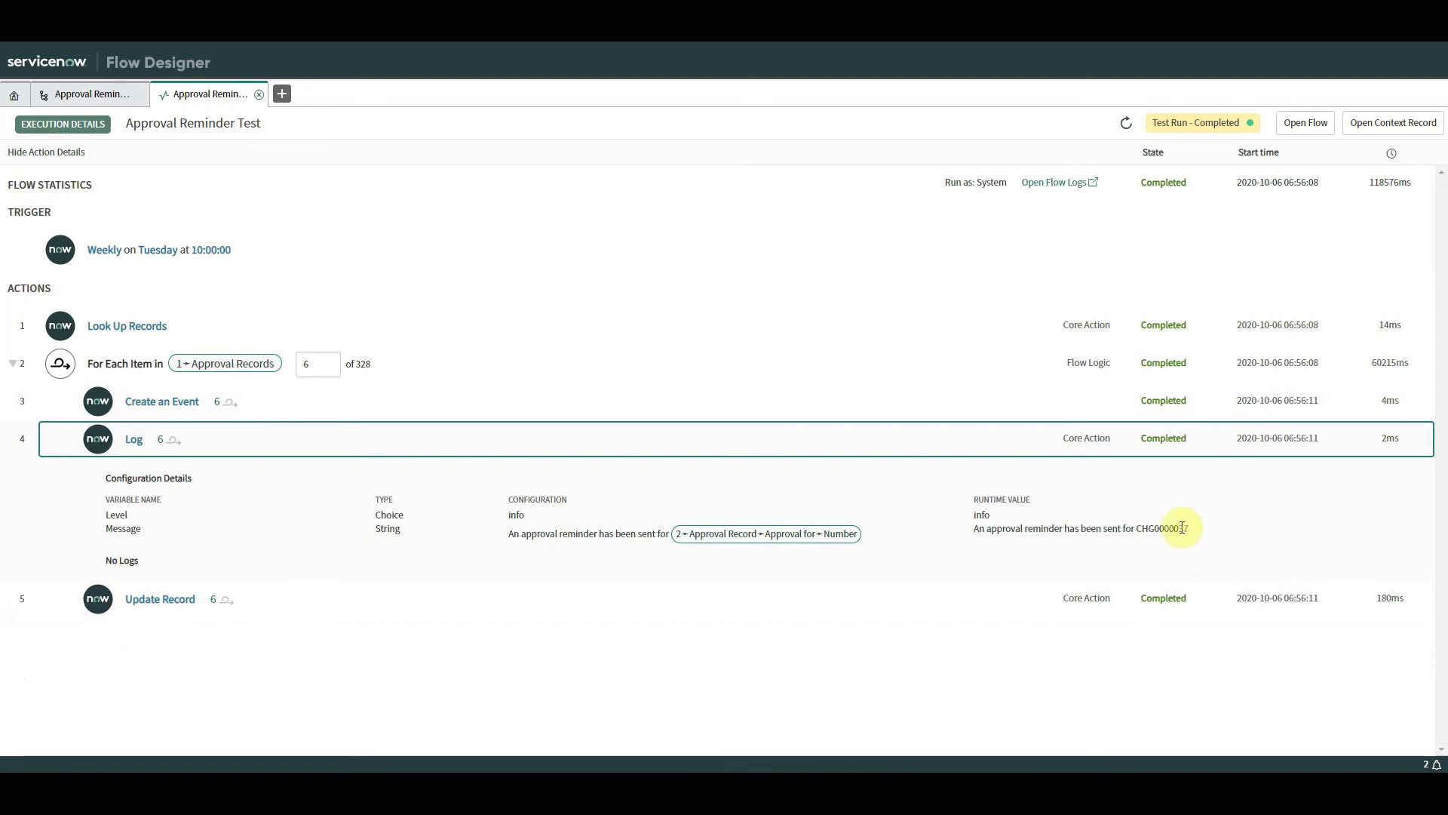
{"action": "left_click", "coordinate": [130, 439]}
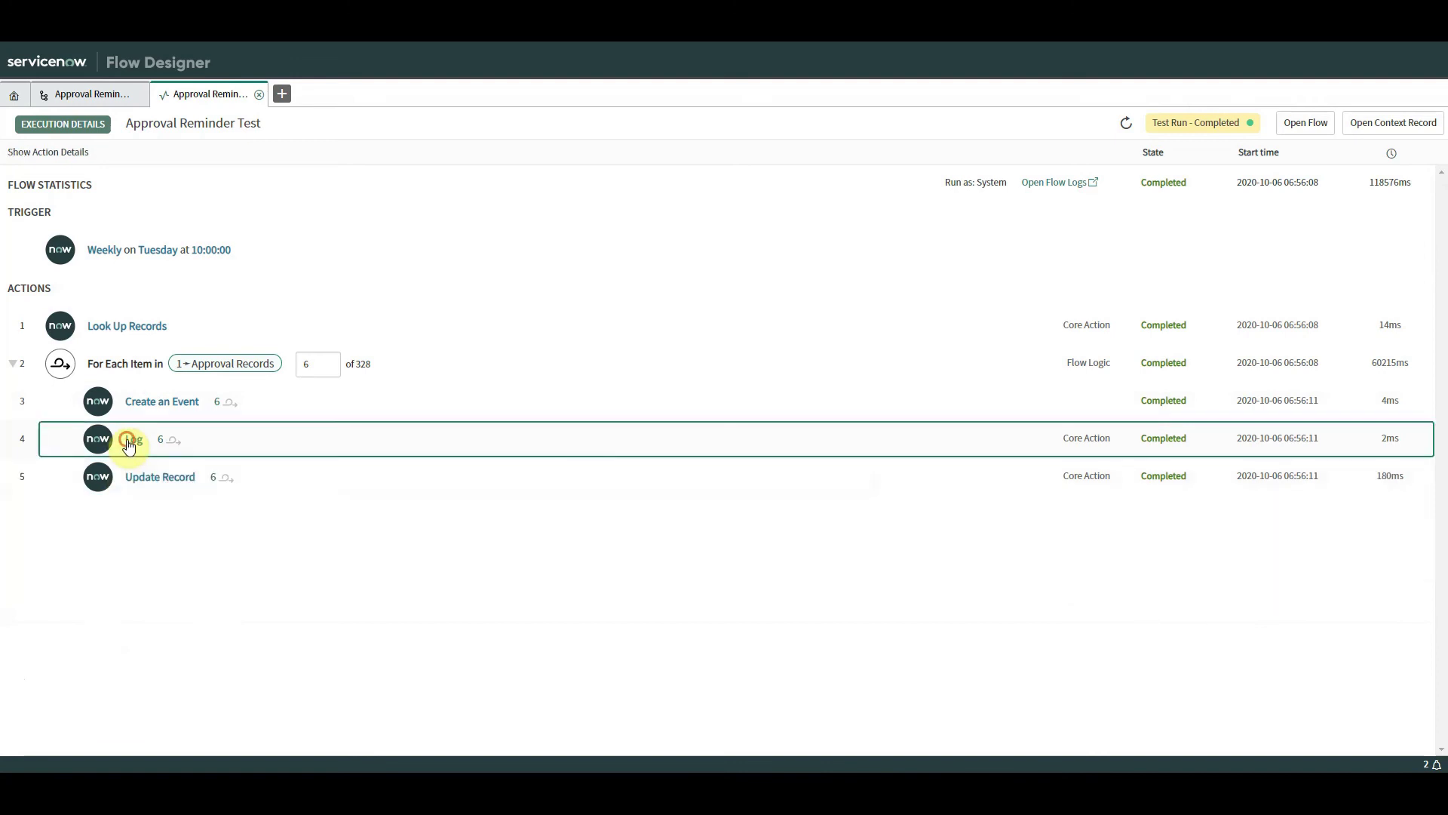
{"action": "left_click", "coordinate": [194, 483]}
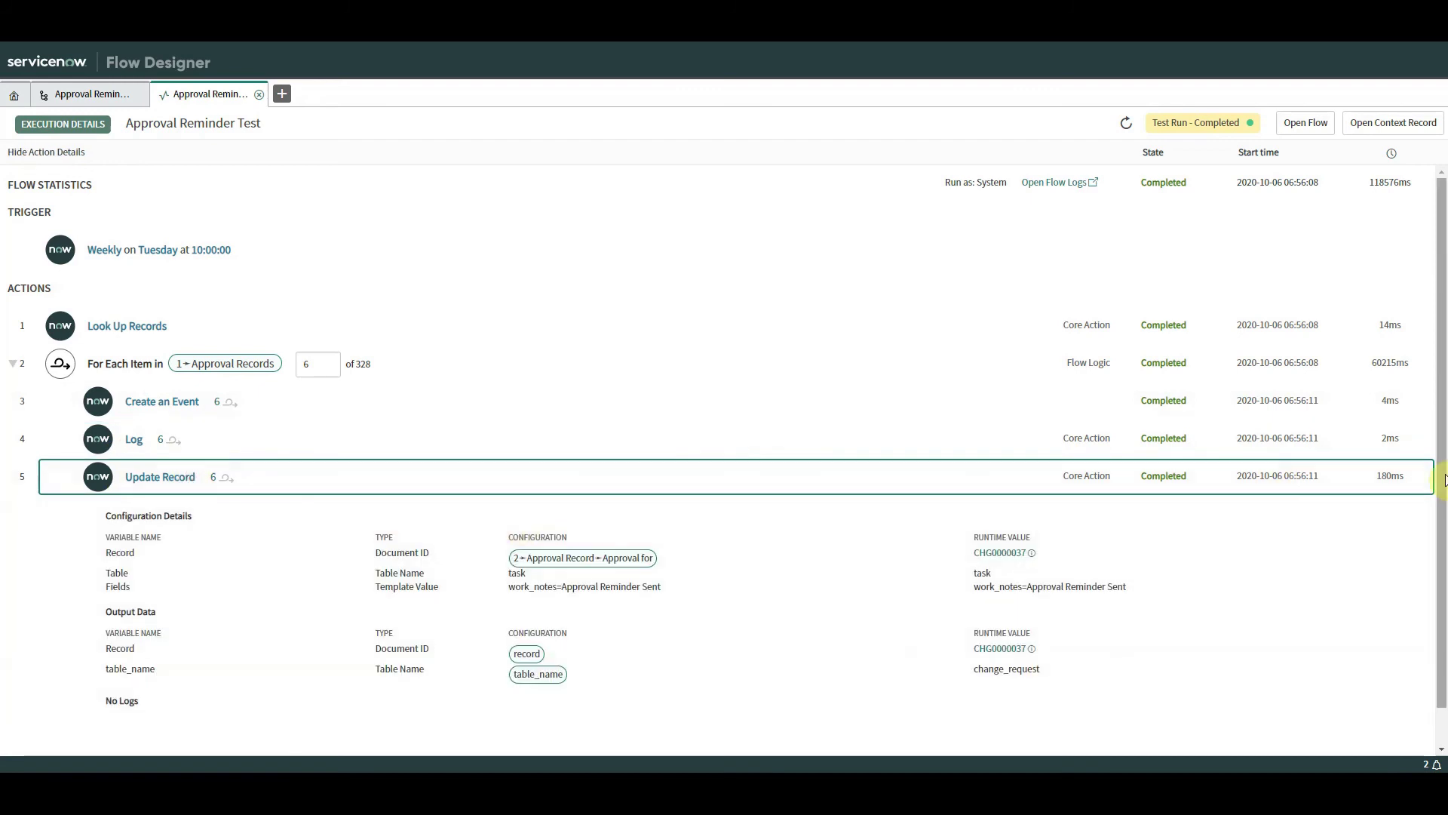
{"action": "left_click_drag", "start_coordinate": [1442, 456], "coordinate": [1442, 473]}
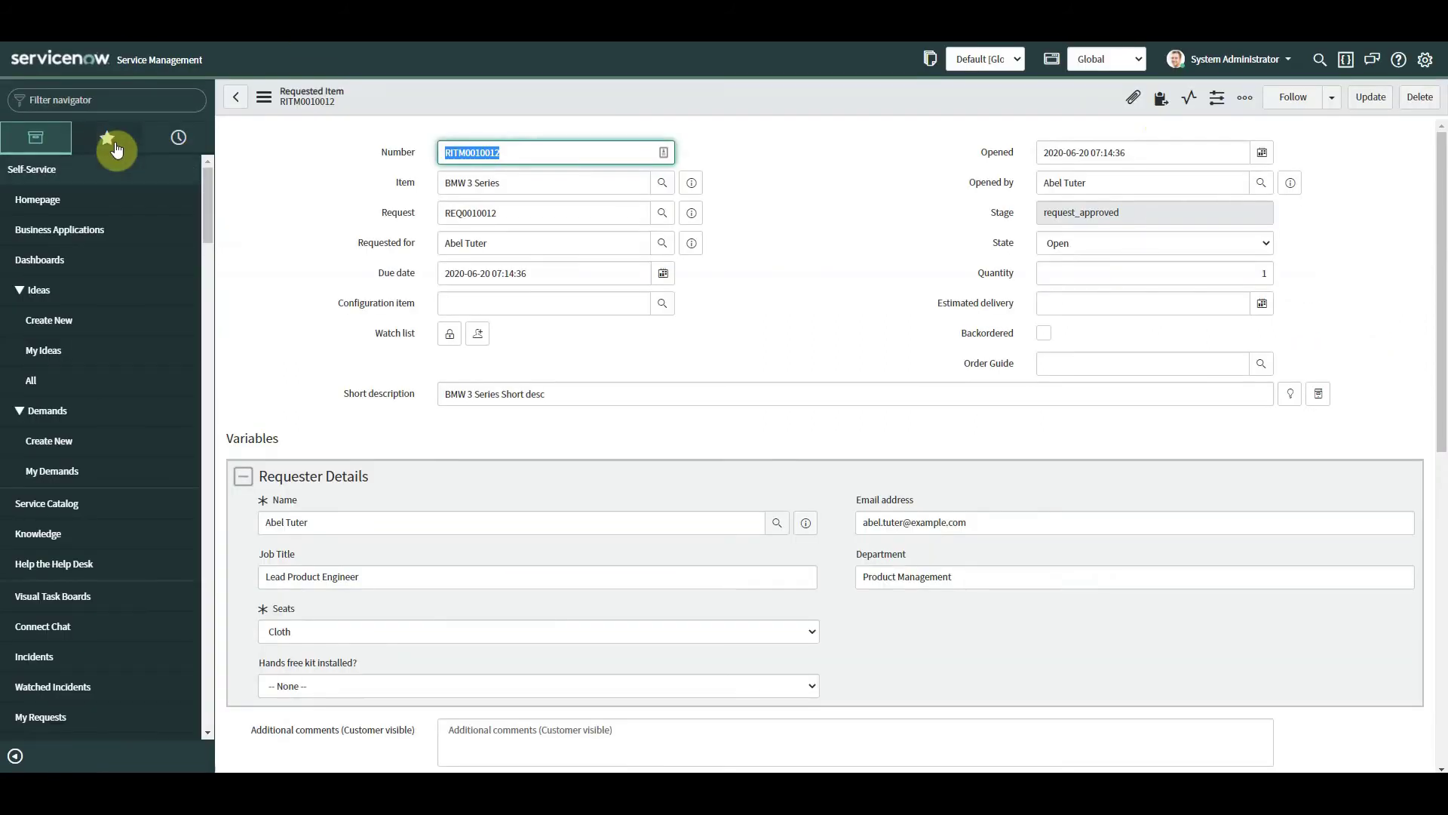
- In the ServiceNow instance, filter the Event Log to z_test_approval_reminder and check the Parm1 and Parm2 values
{"action": "left_click", "coordinate": [109, 102]}
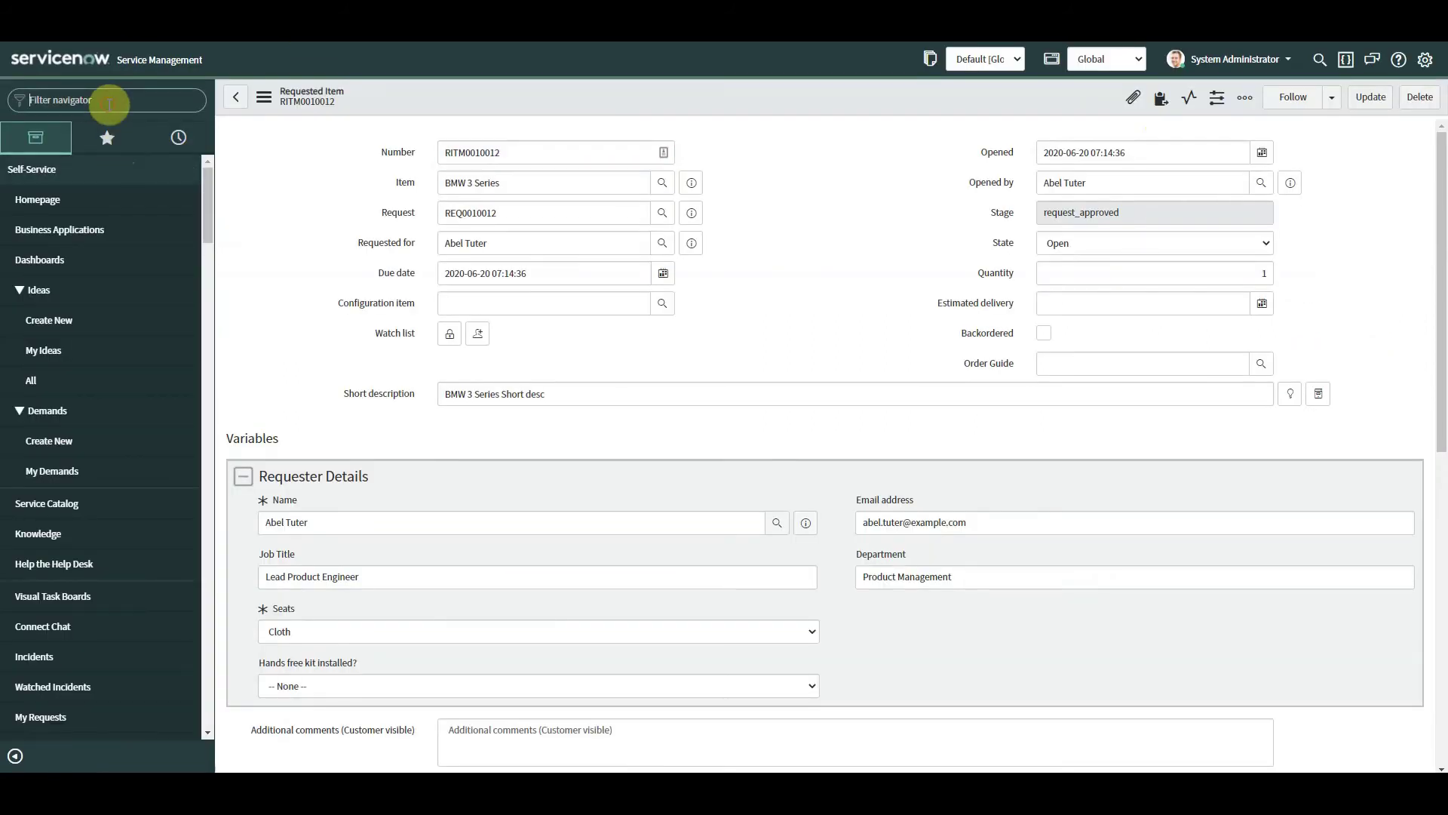
{"action": "type", "text": "events"}
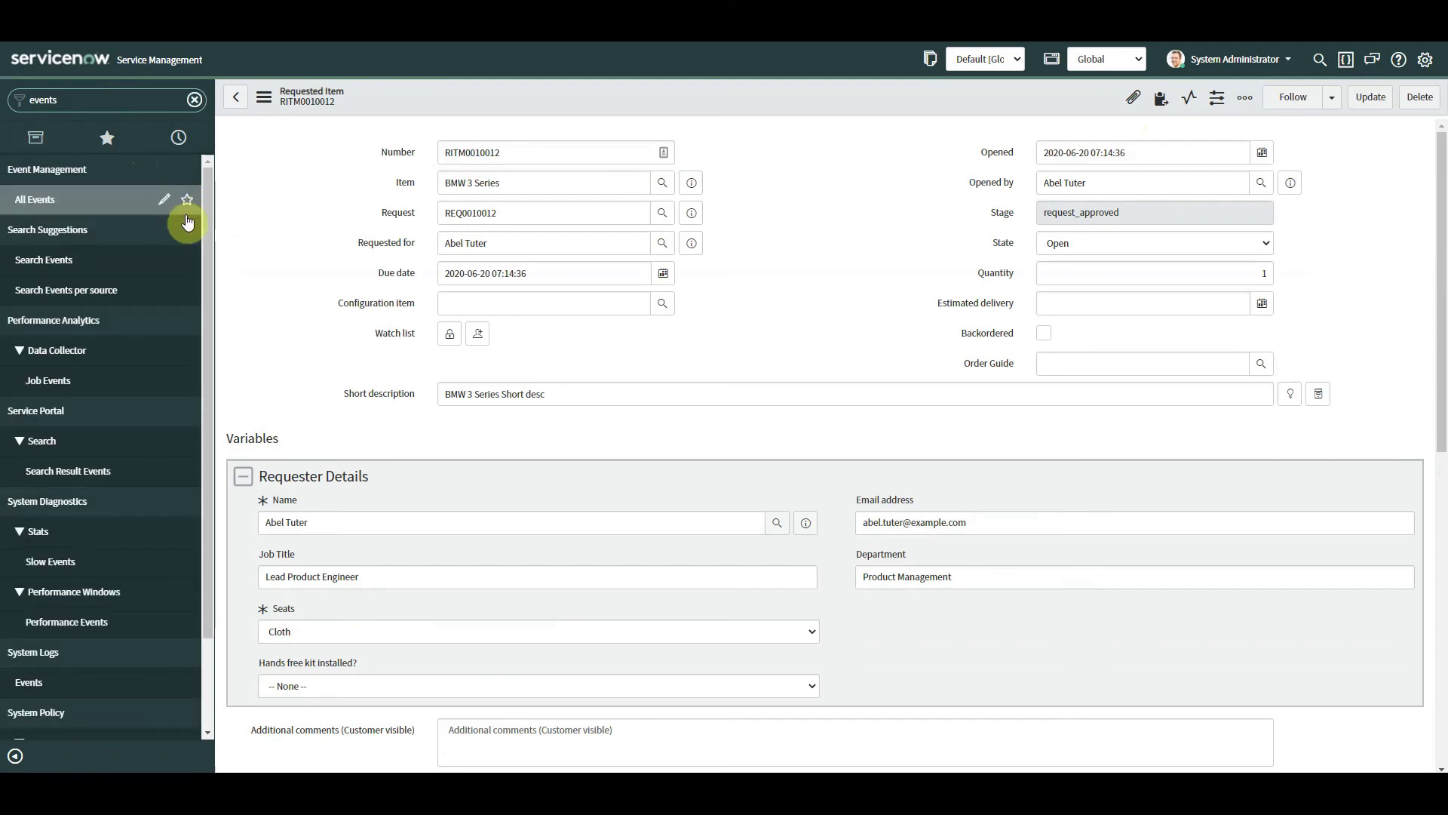
{"action": "scroll", "coordinate": [178, 533], "scroll_direction": "down", "scroll_amount": 3}
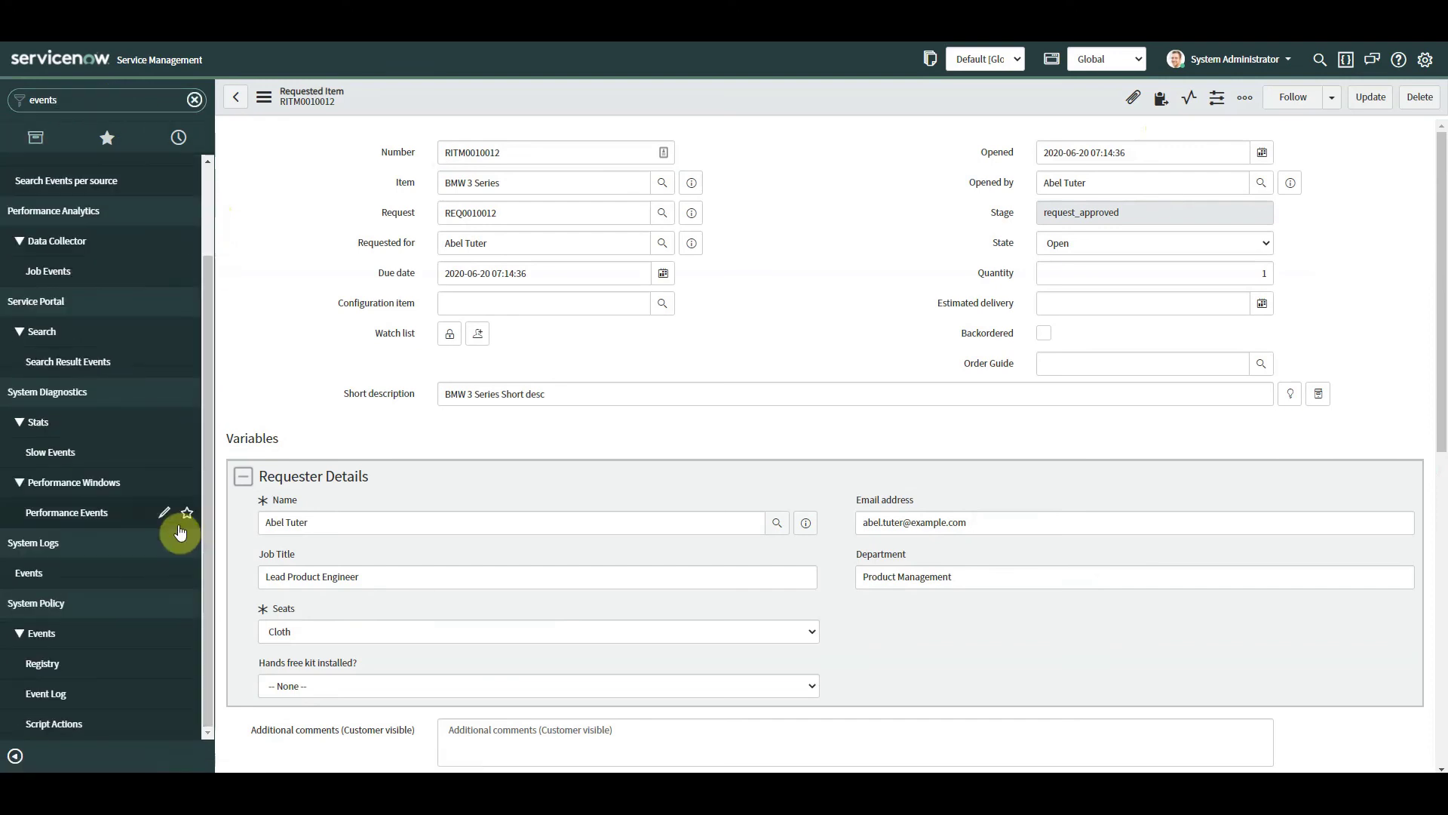
{"action": "left_click", "coordinate": [36, 699]}
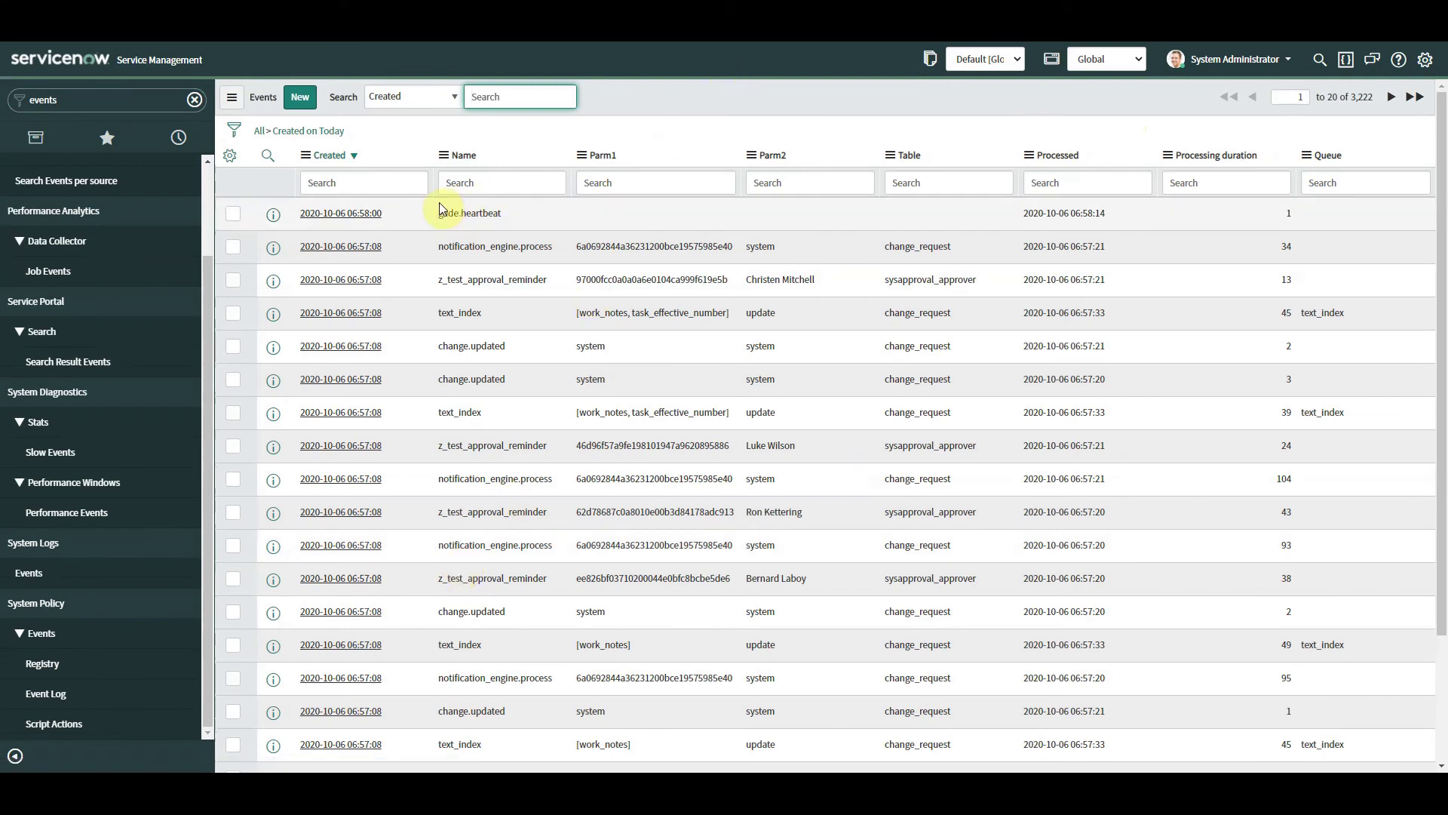
{"action": "right_click", "coordinate": [489, 280]}
{"action": "left_click", "coordinate": [510, 294]}
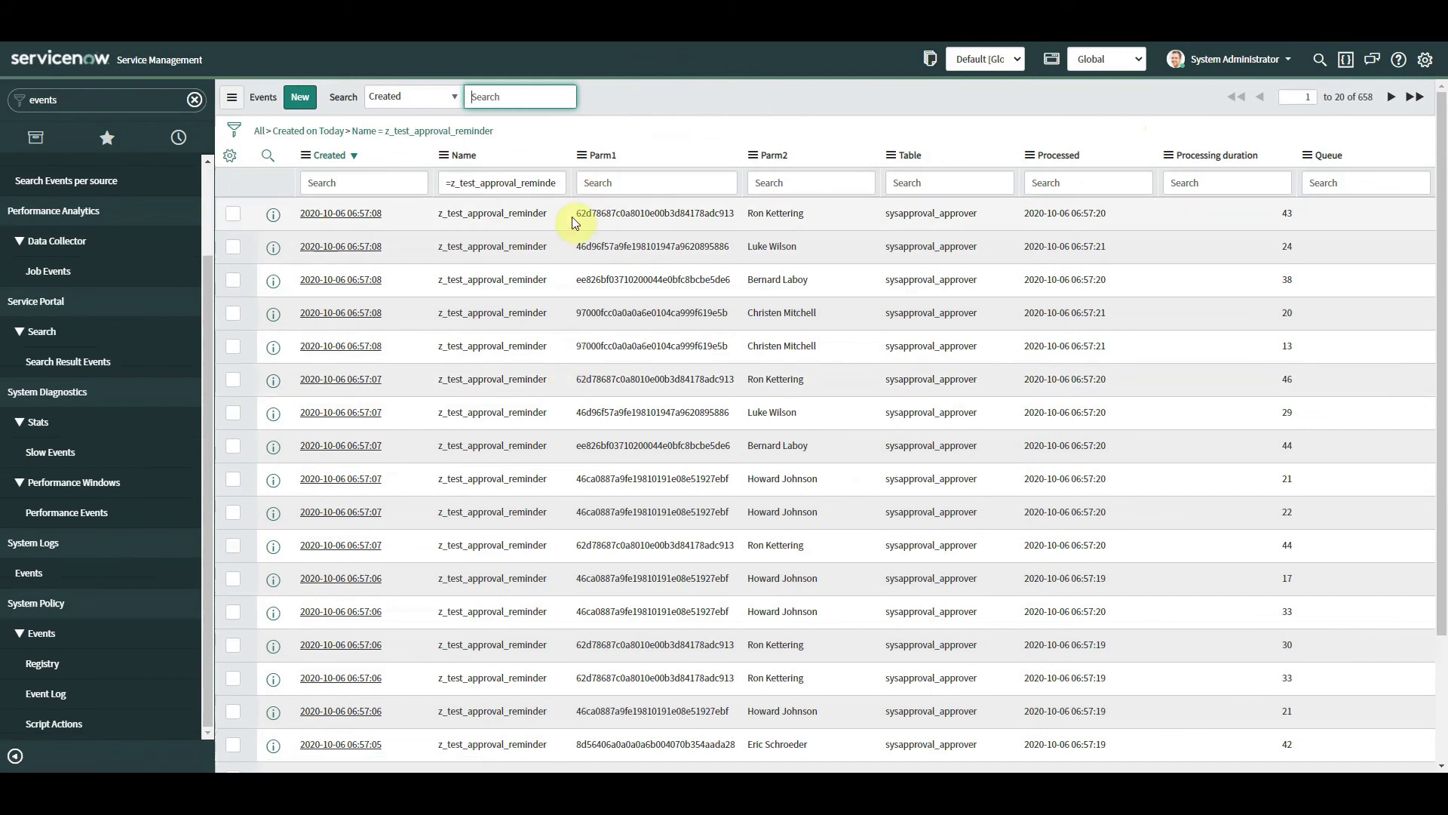
{"action": "left_click_drag", "start_coordinate": [578, 213], "coordinate": [691, 225]}
{"action": "left_click_drag", "start_coordinate": [804, 215], "coordinate": [745, 216]}
- Open the system email log and check the subject and recipients of the generated approval reminder emails
{"action": "double_click", "coordinate": [90, 103]}
{"action": "type", "text": "emails"}
{"action": "left_click", "coordinate": [46, 202]}
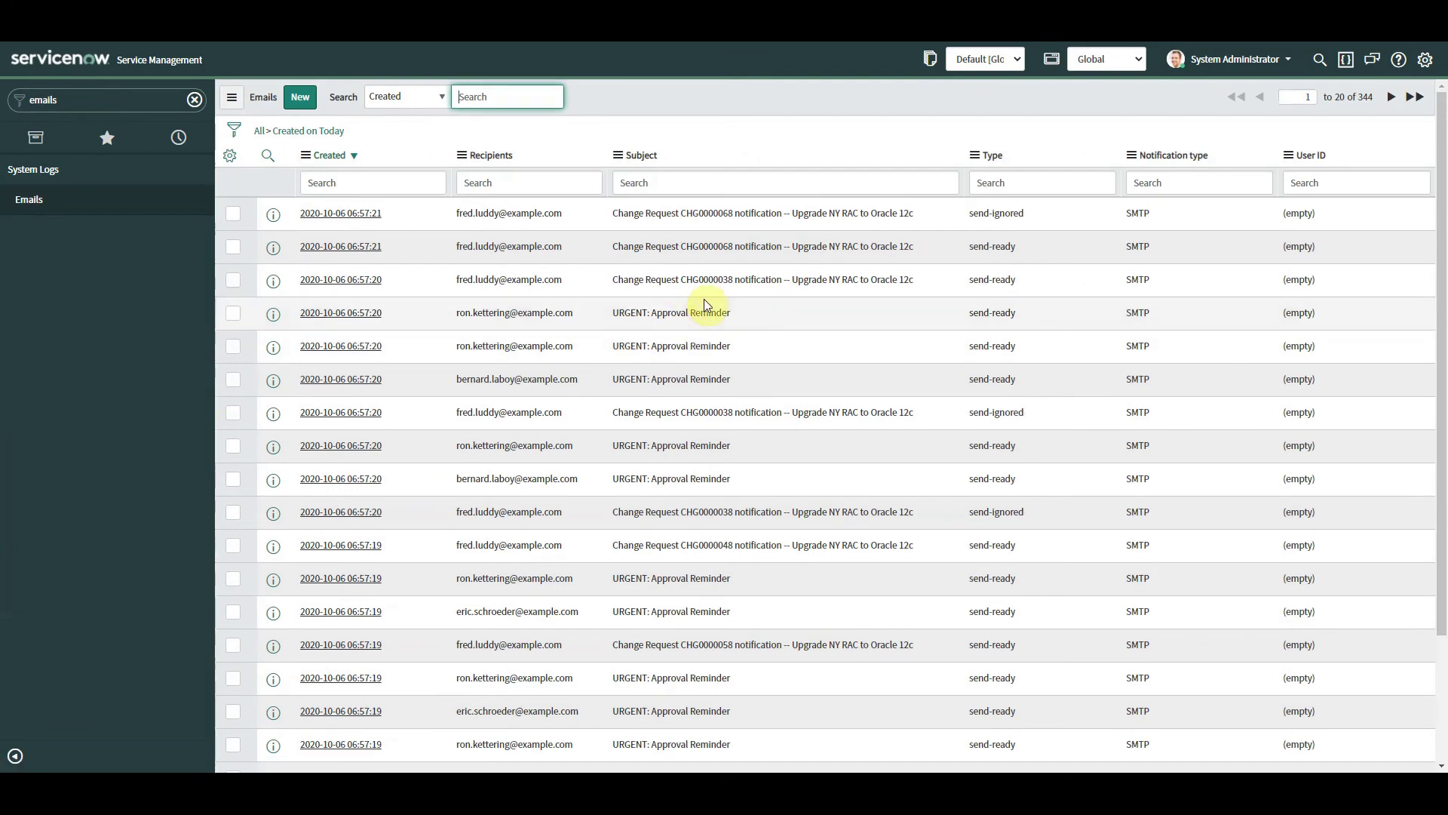
{"action": "double_click", "coordinate": [726, 312]}
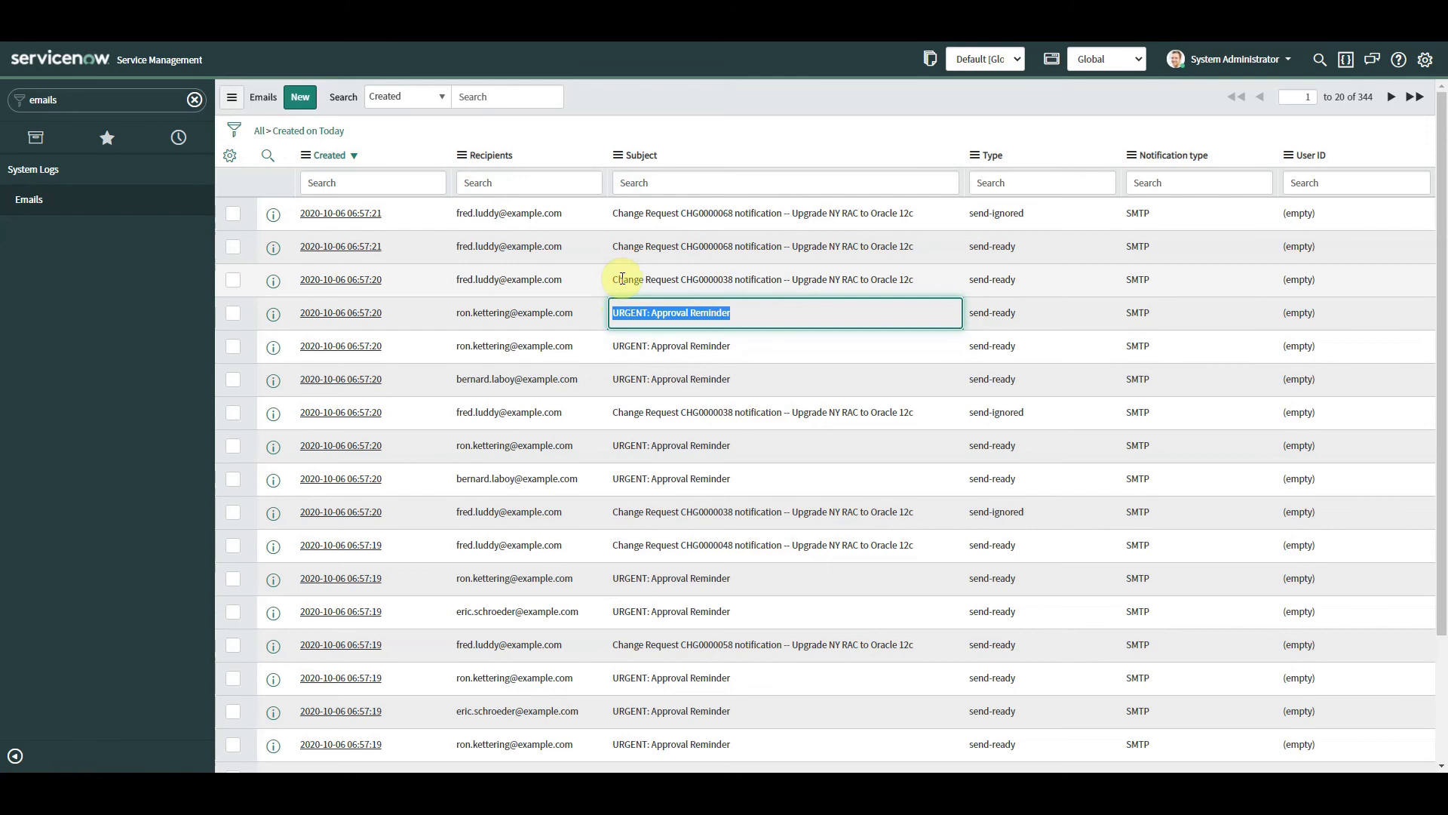
{"action": "left_click", "coordinate": [559, 279]}
{"action": "double_click", "coordinate": [559, 279]}
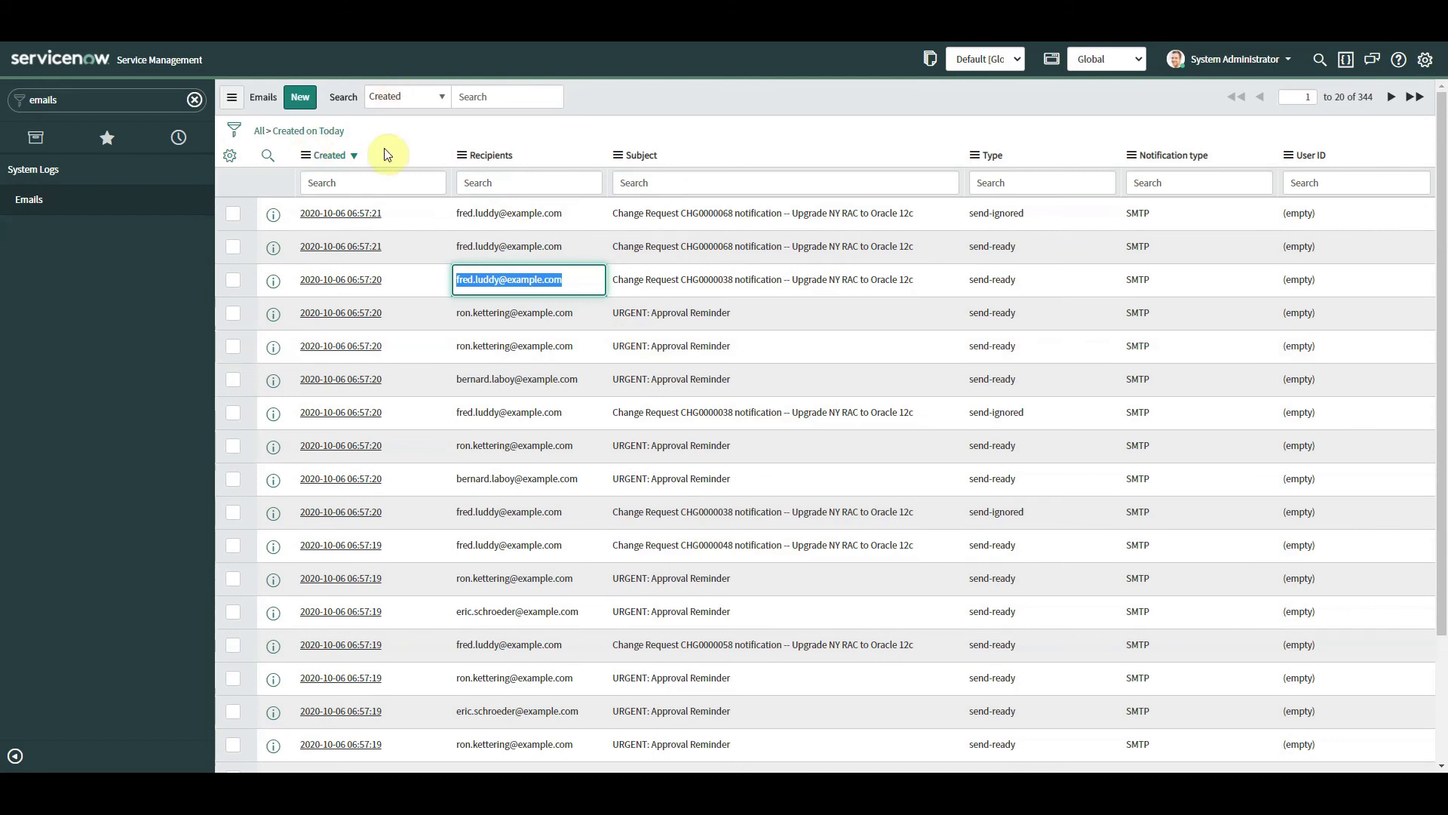
- Open the My Approvals list, remove its approver condition and show only approvals whose state is Requested
{"action": "left_click", "coordinate": [76, 99]}
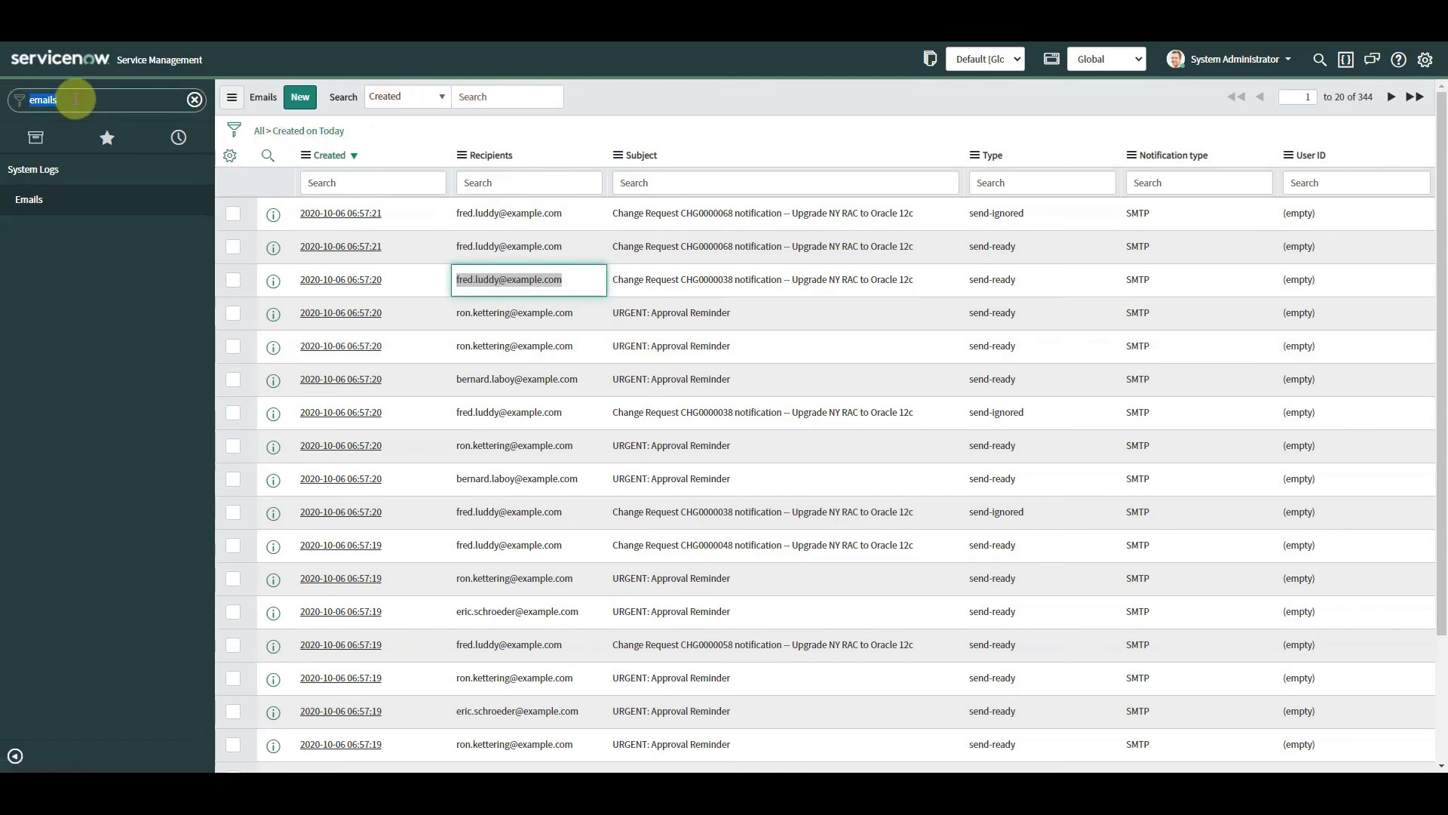
{"action": "type", "text": "my appro"}
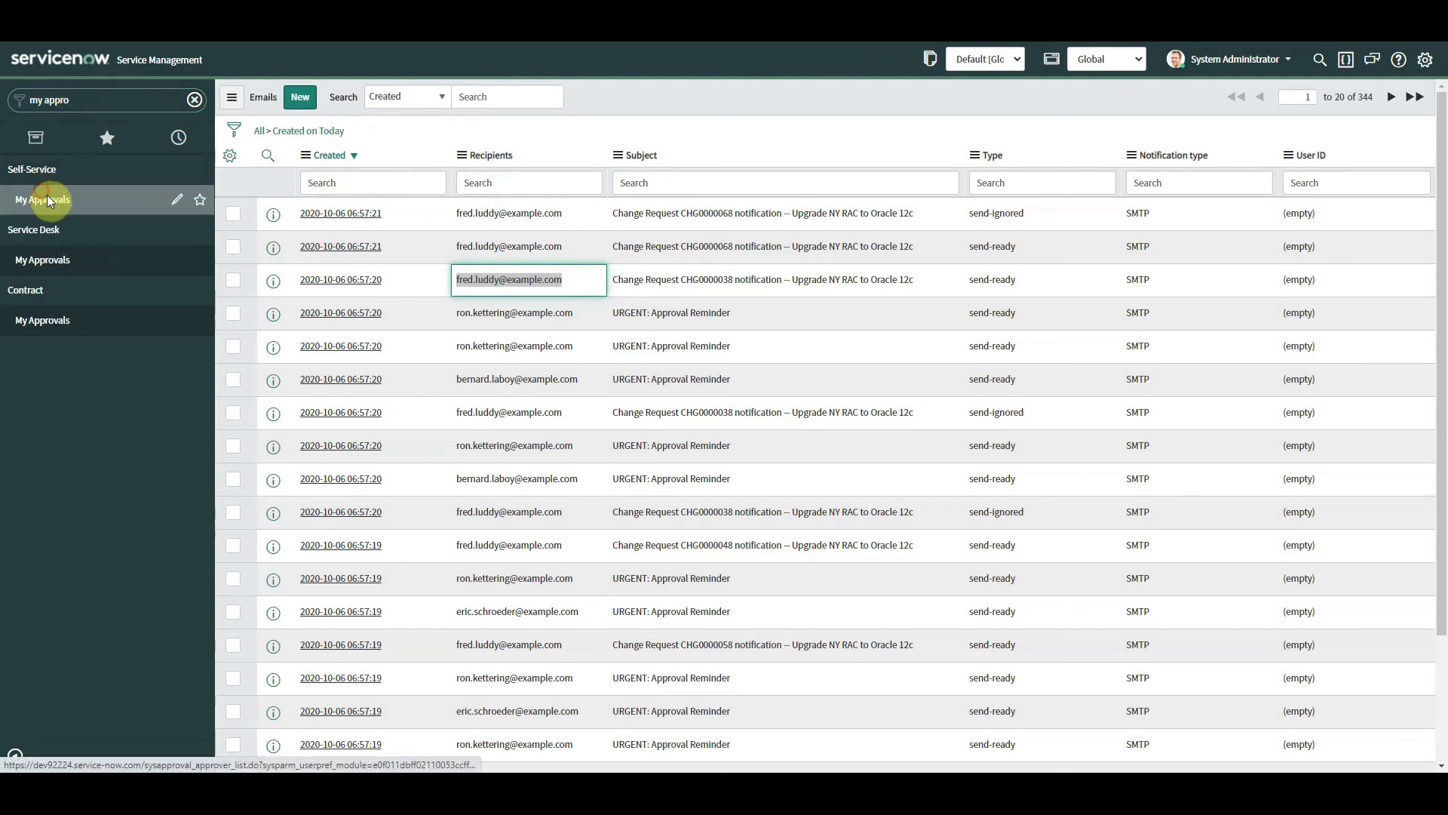
{"action": "left_click", "coordinate": [44, 196]}
{"action": "left_click", "coordinate": [261, 134]}
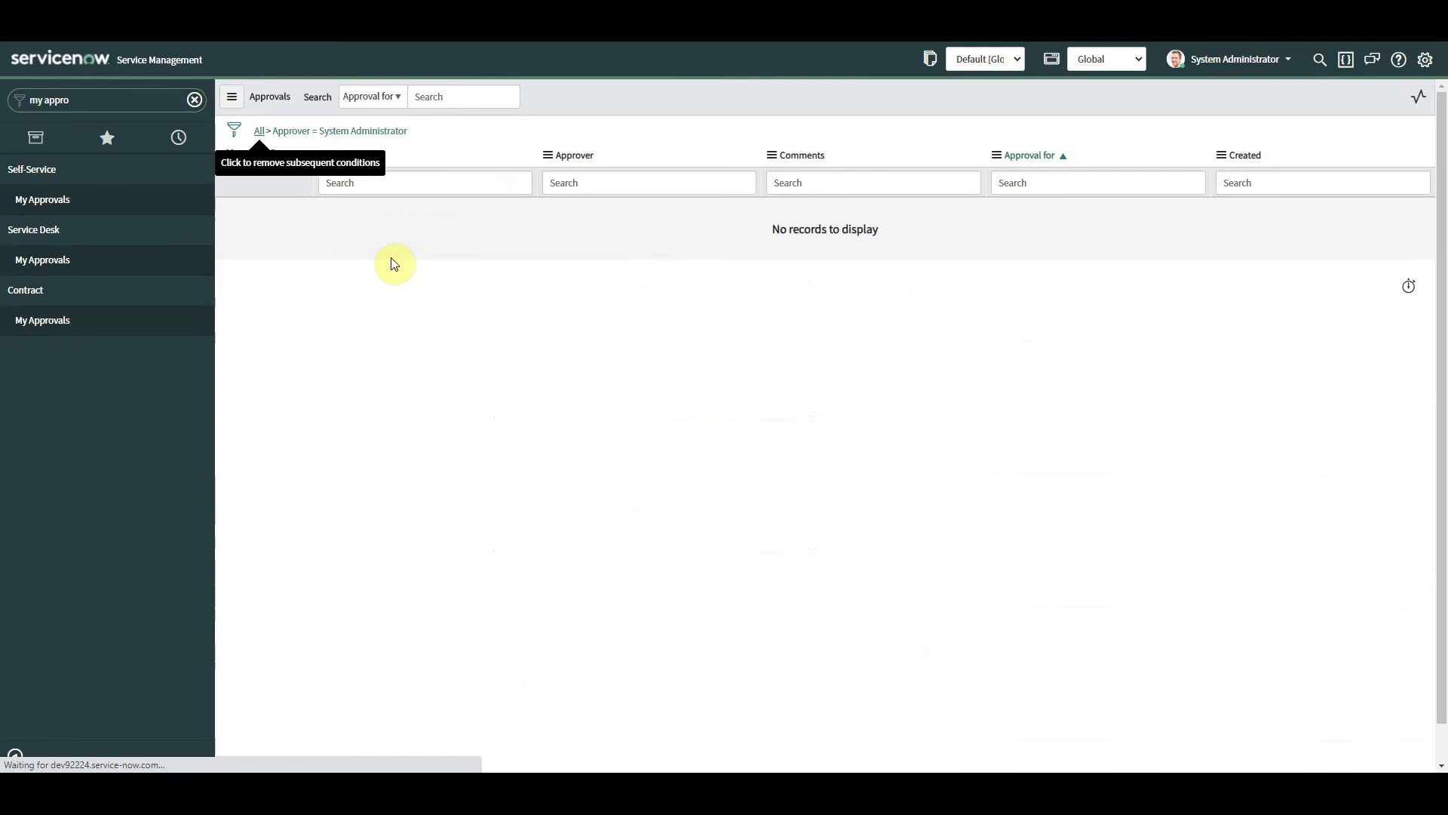
{"action": "right_click", "coordinate": [349, 270]}
{"action": "left_click", "coordinate": [381, 274]}
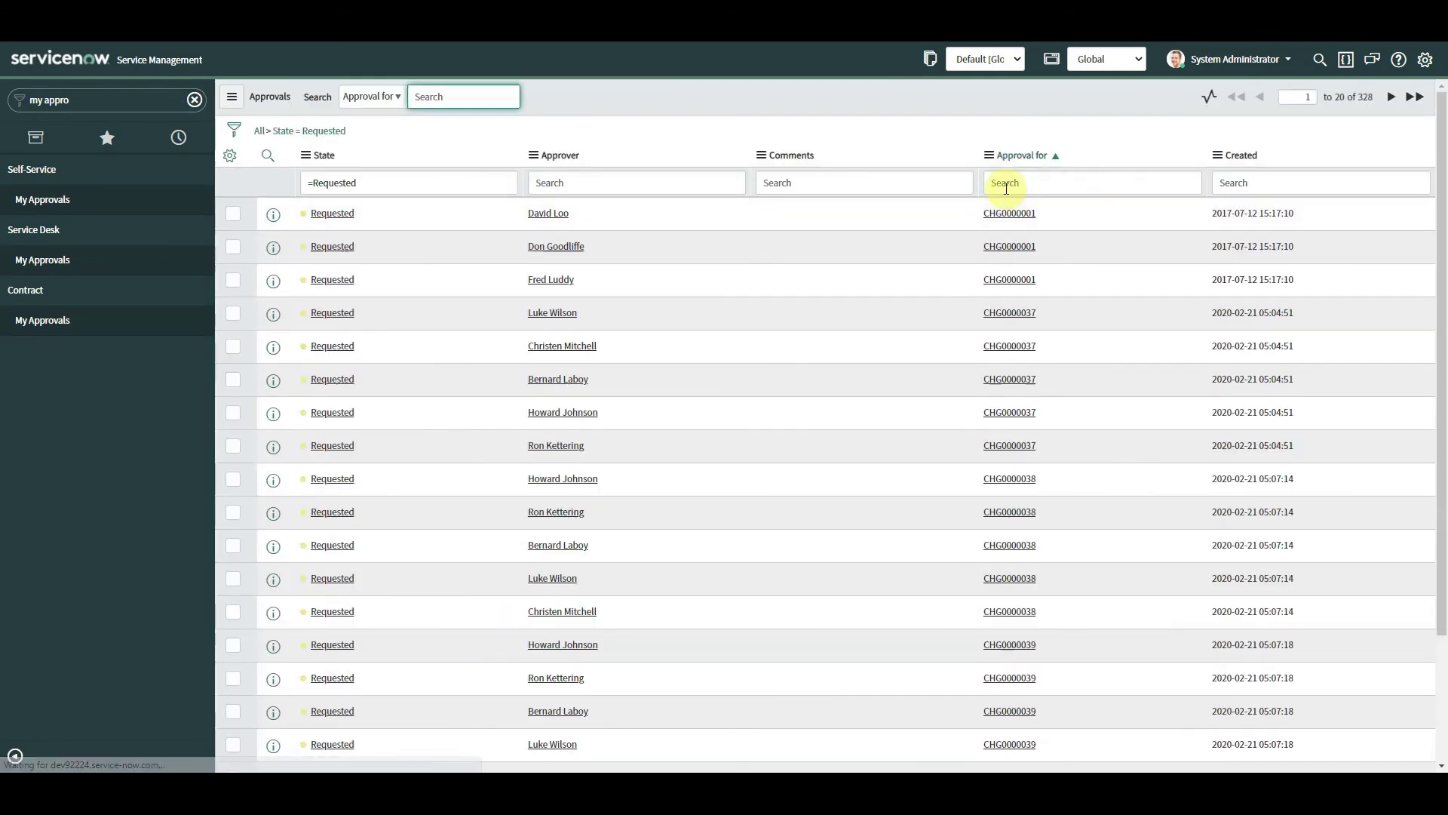
- Filter the requested approvals to those whose Approval for number contains ritm
{"action": "left_click", "coordinate": [1018, 183]}
{"action": "type", "text": "*rit"}
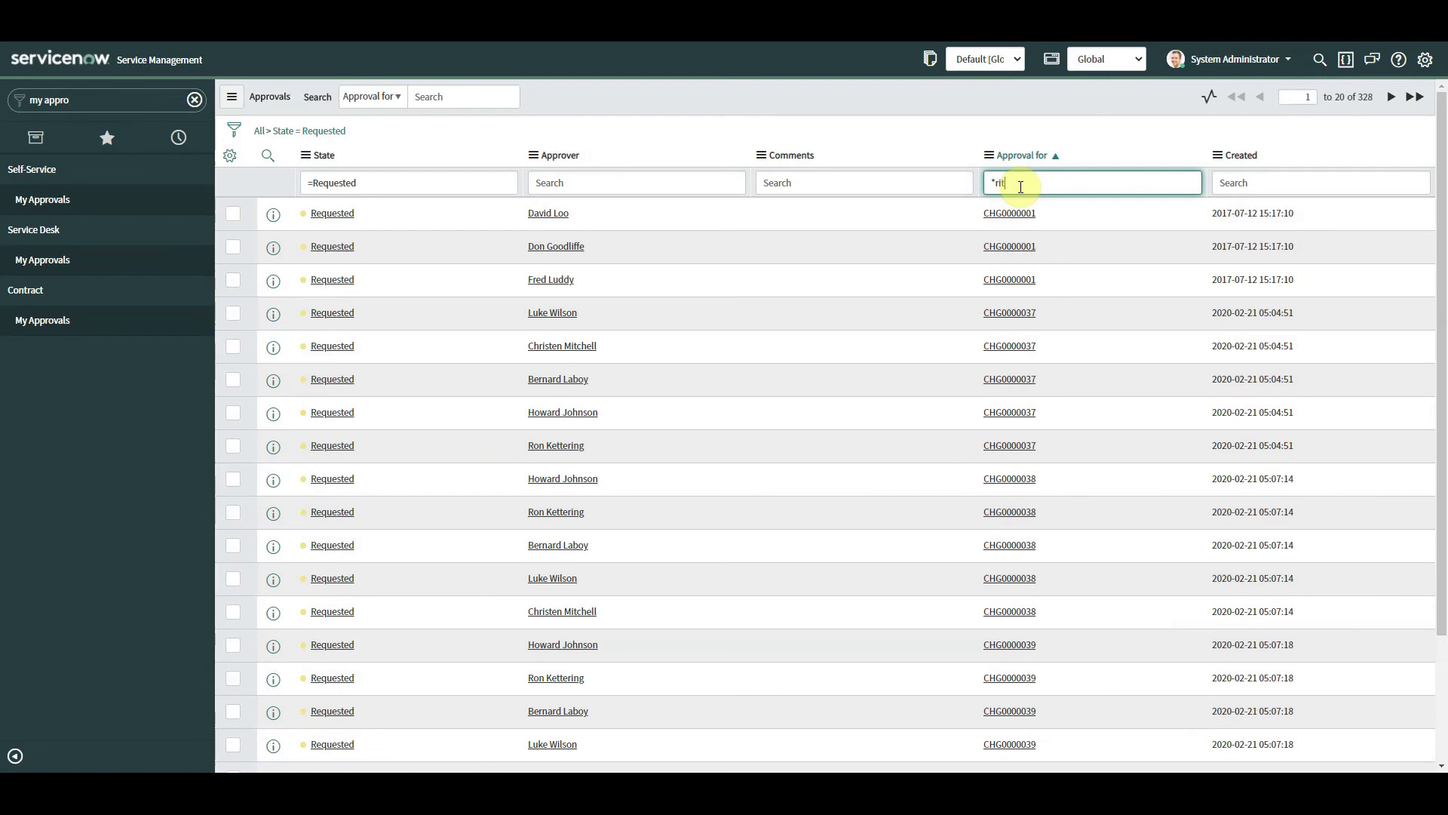
{"action": "type", "text": "m"}
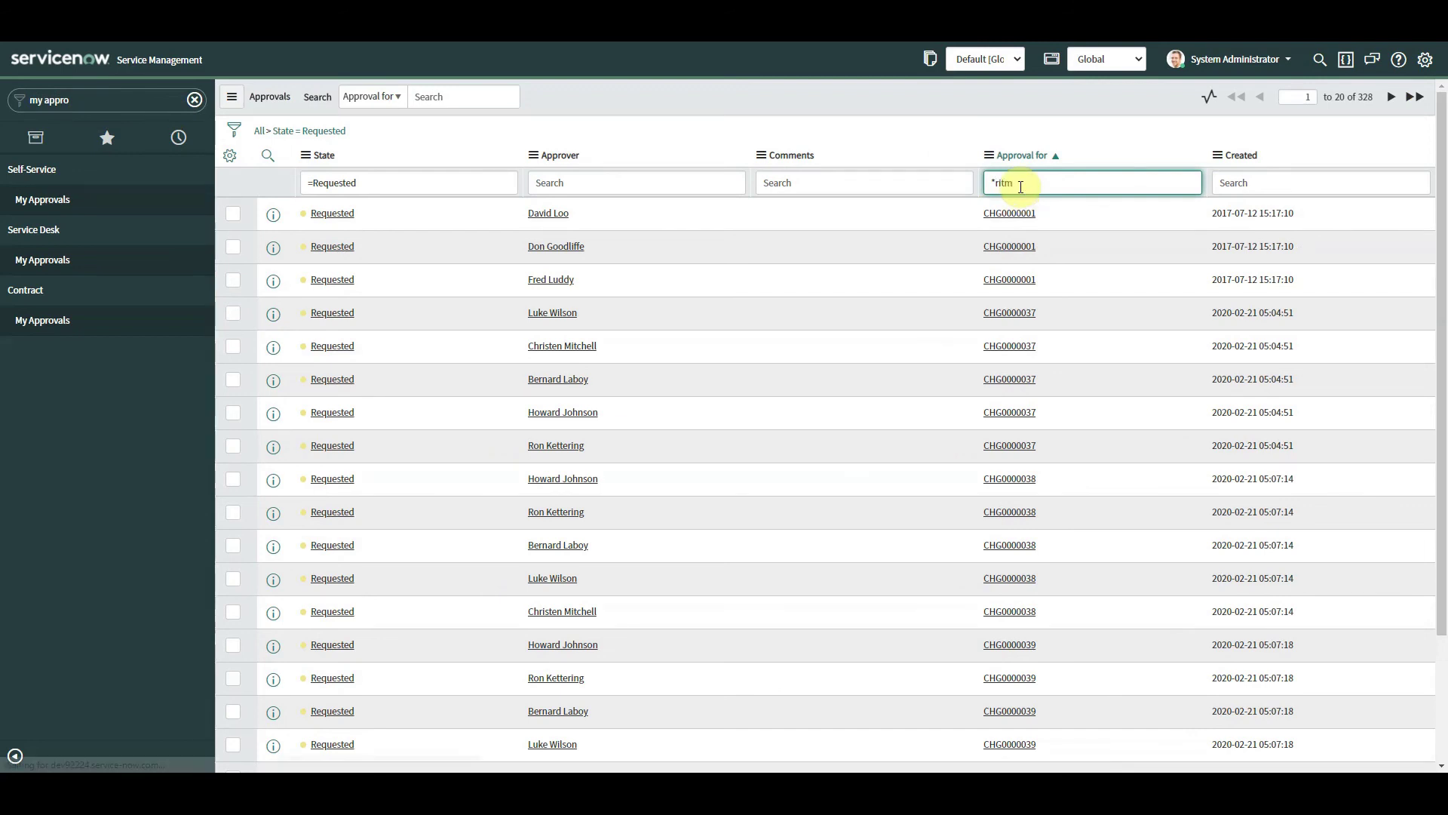
{"action": "key", "text": "Return"}
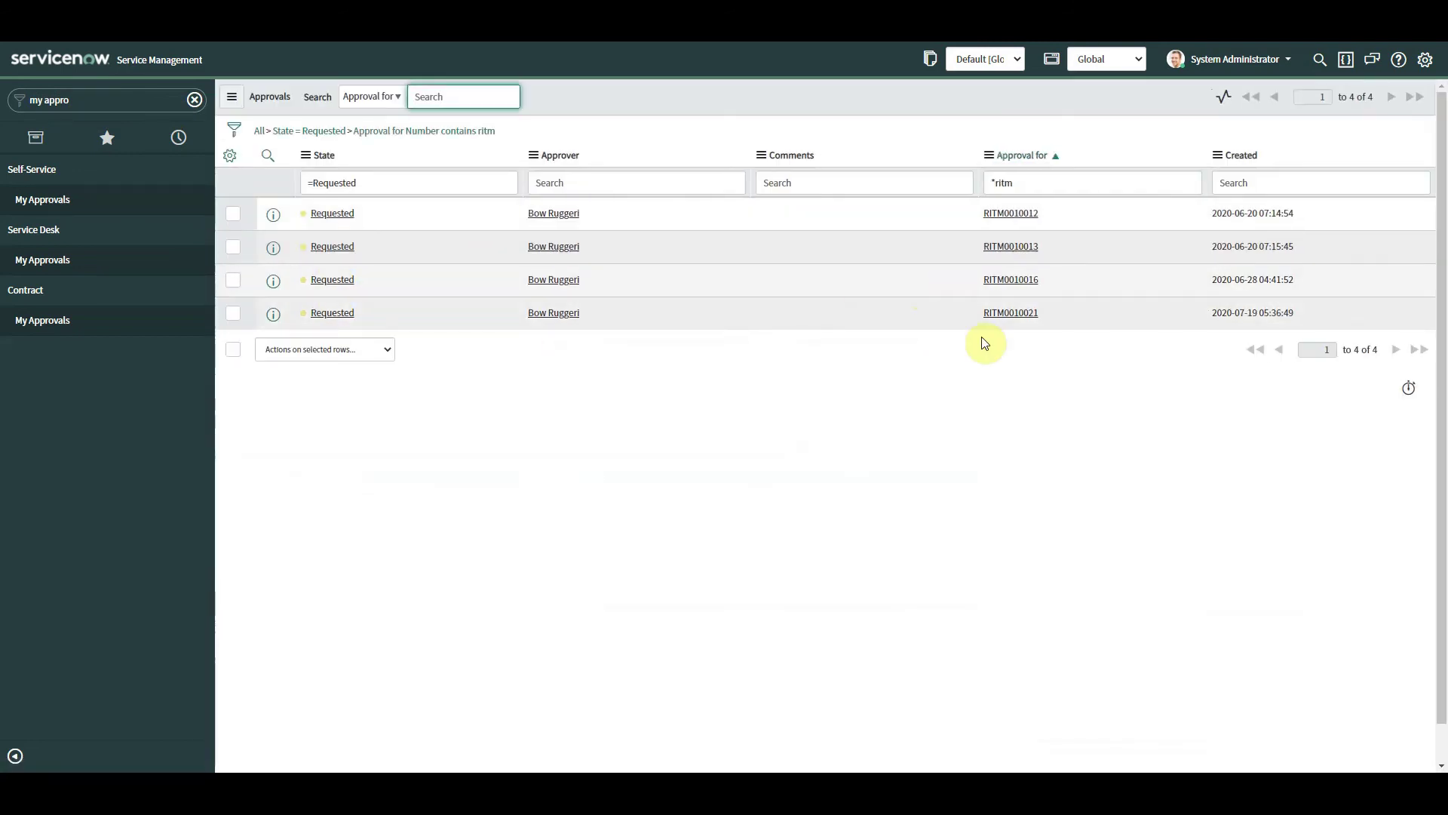
- Open the most recently created requested item in the filtered approvals and check its activity for the reminder work note
{"action": "left_click", "coordinate": [1023, 312]}
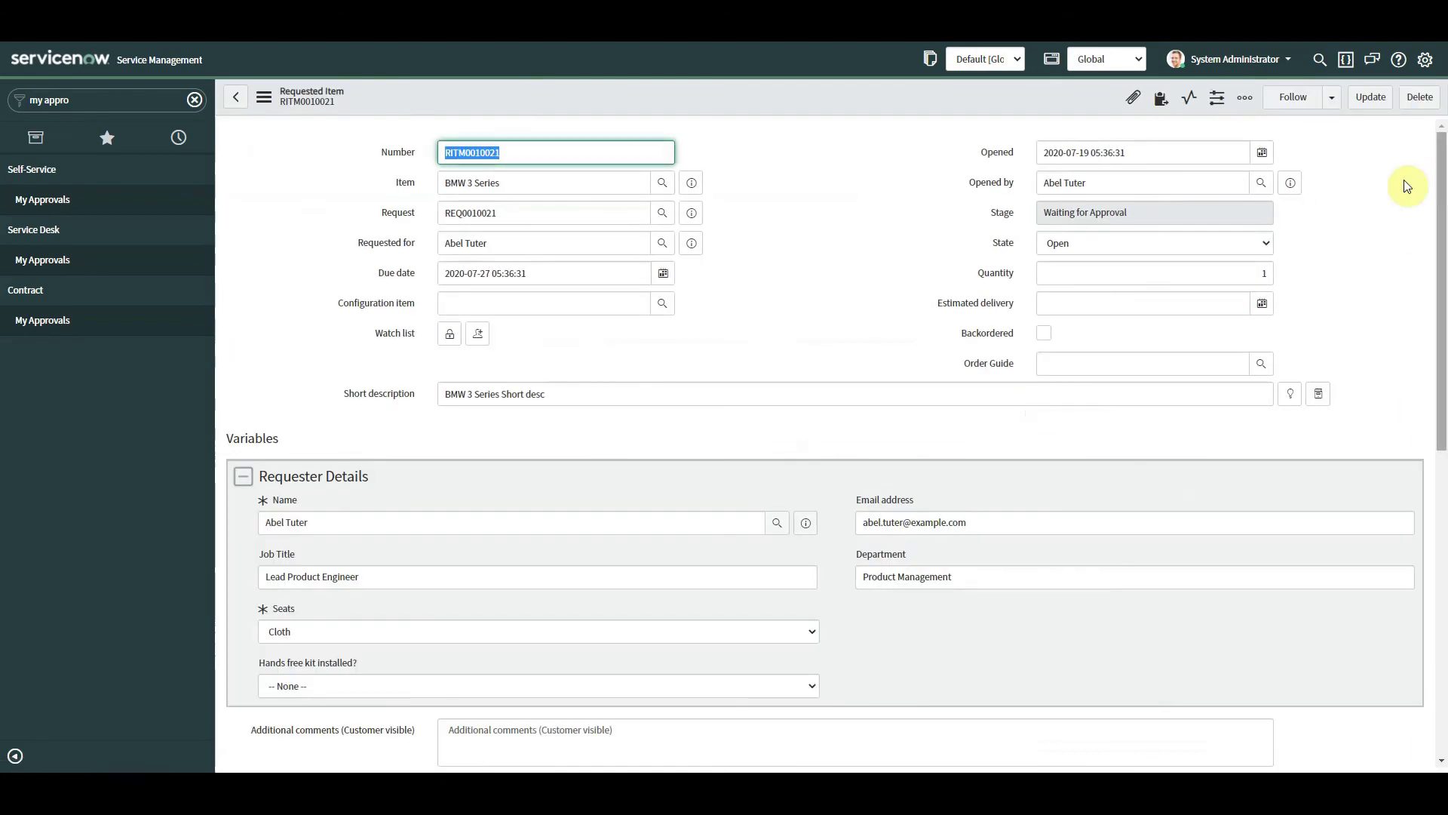
{"action": "left_click_drag", "start_coordinate": [1439, 169], "coordinate": [1441, 295]}
{"action": "left_click_drag", "start_coordinate": [570, 592], "coordinate": [453, 593]}
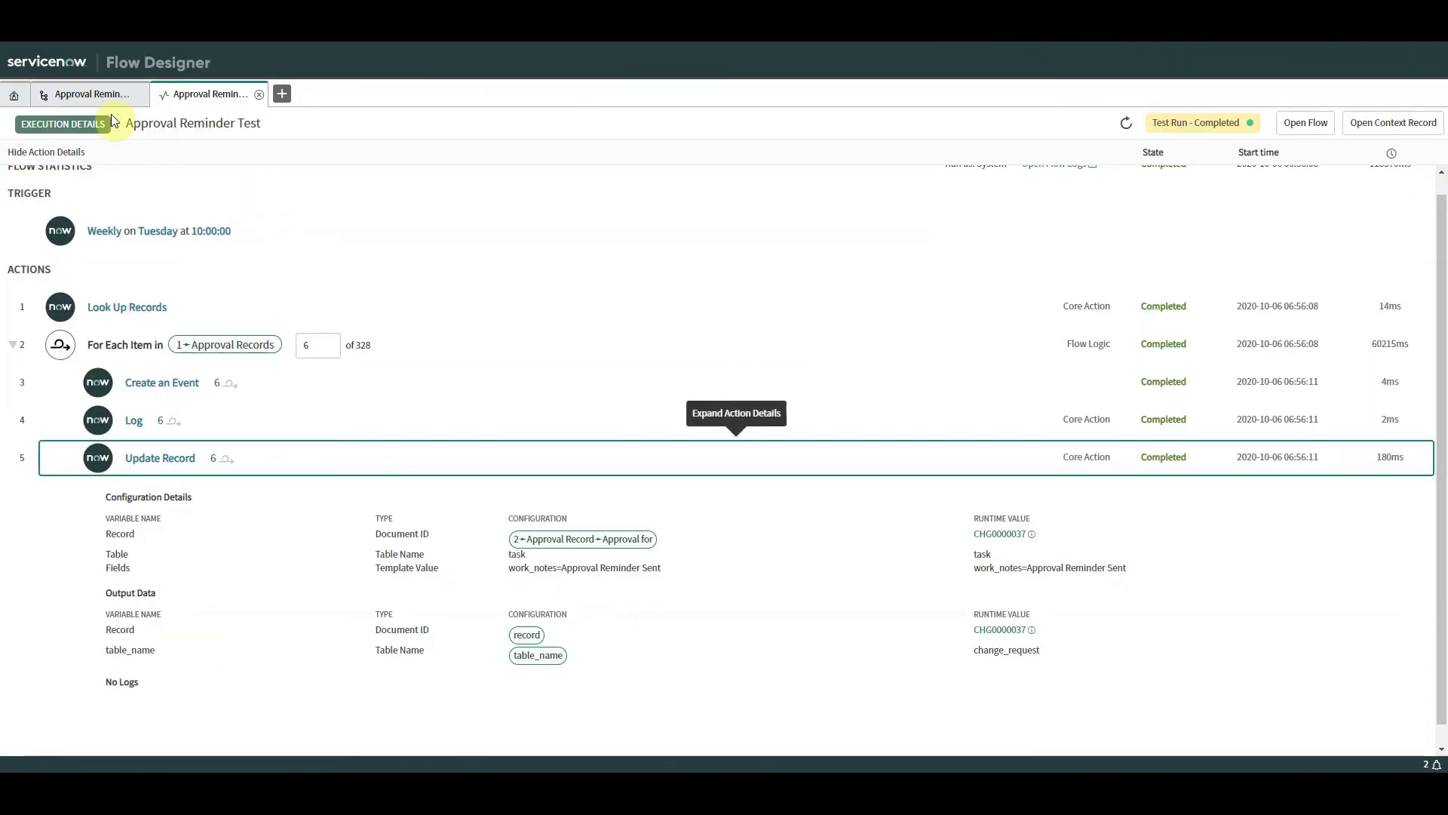
- Return to the Approval Reminder Test flow in Flow Designer, close the test dialog and open the For Each loop's settings
{"action": "left_click", "coordinate": [83, 94]}
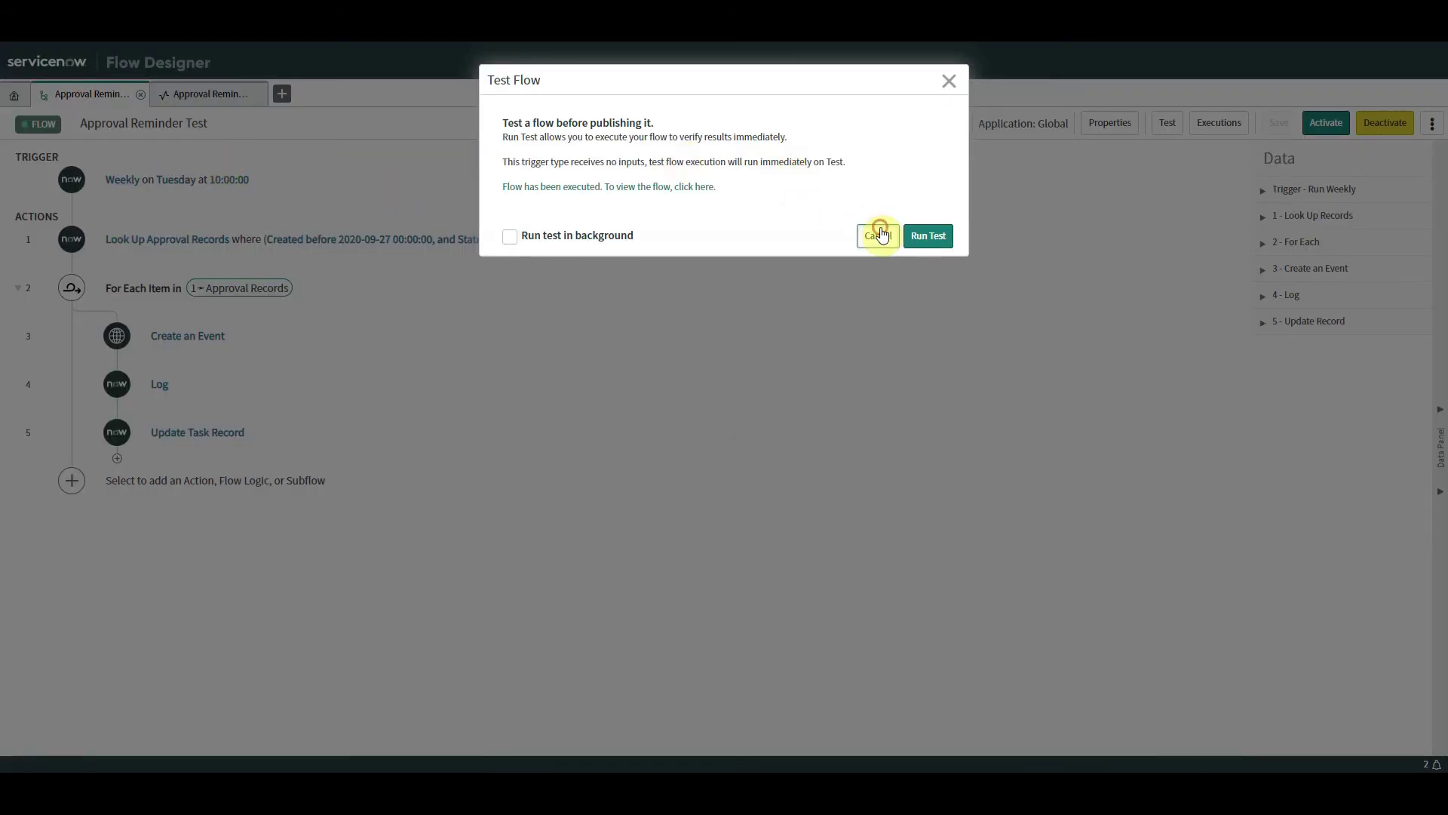
{"action": "left_click", "coordinate": [878, 235]}
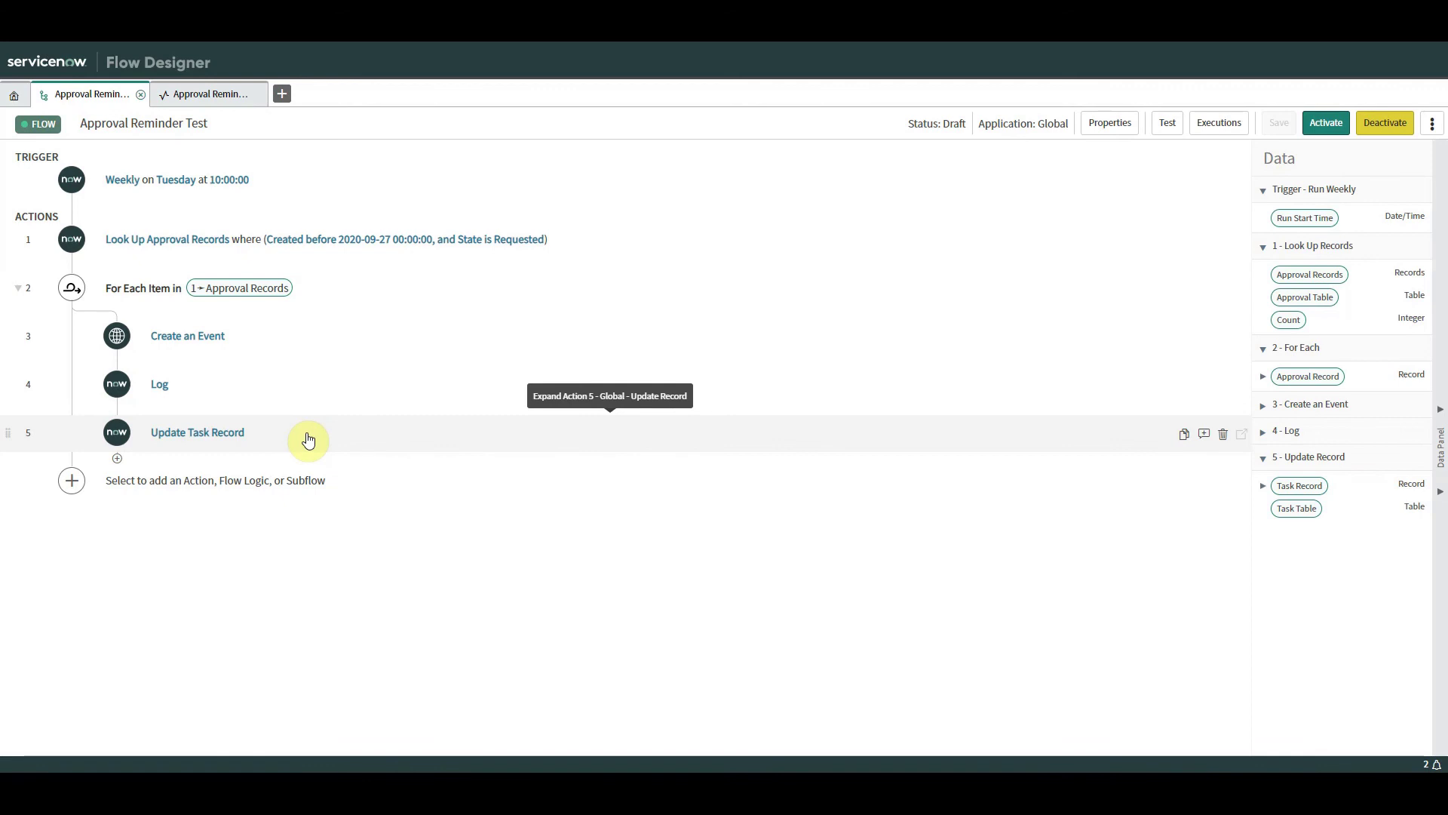
{"action": "left_click", "coordinate": [143, 288]}
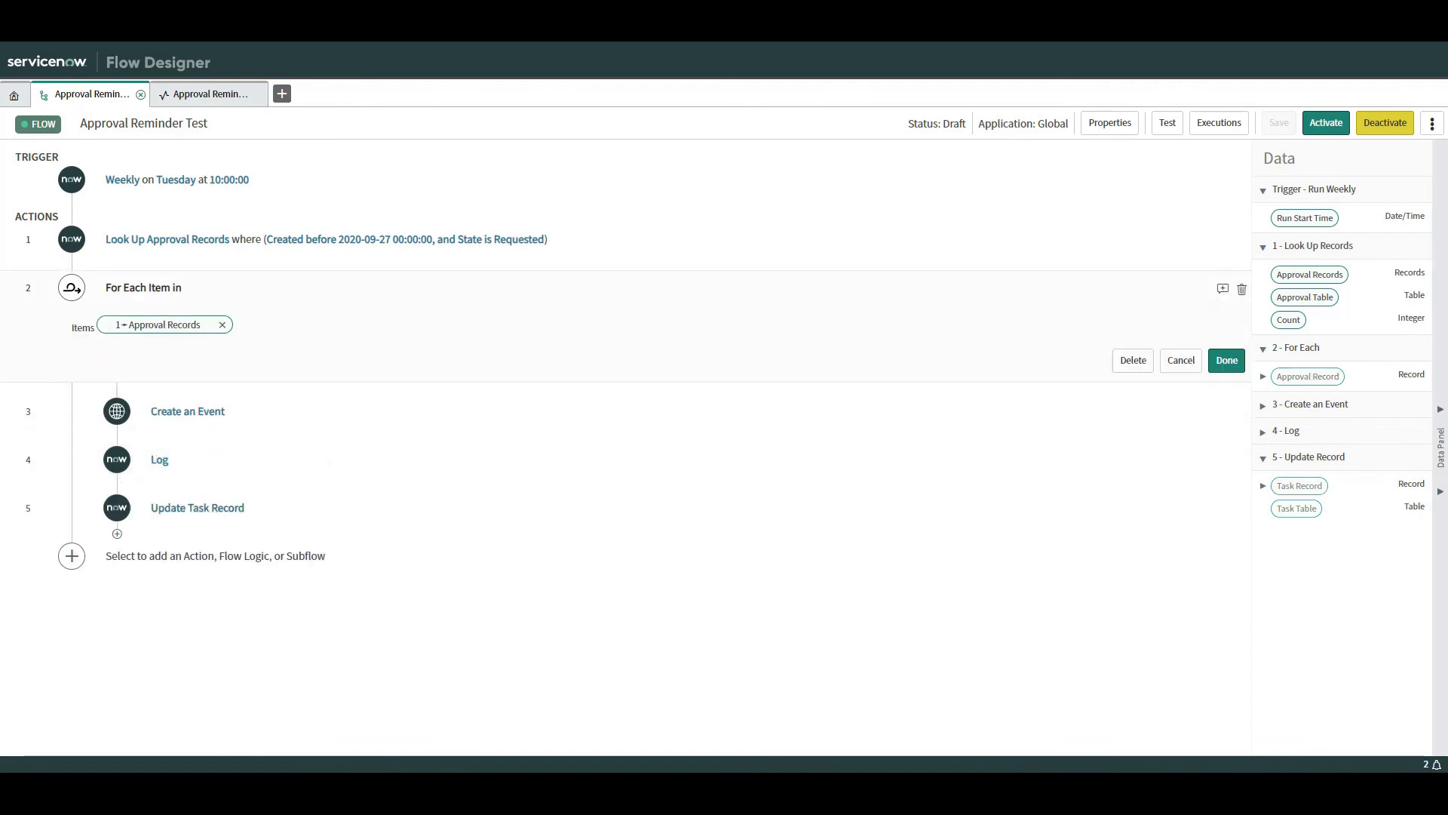